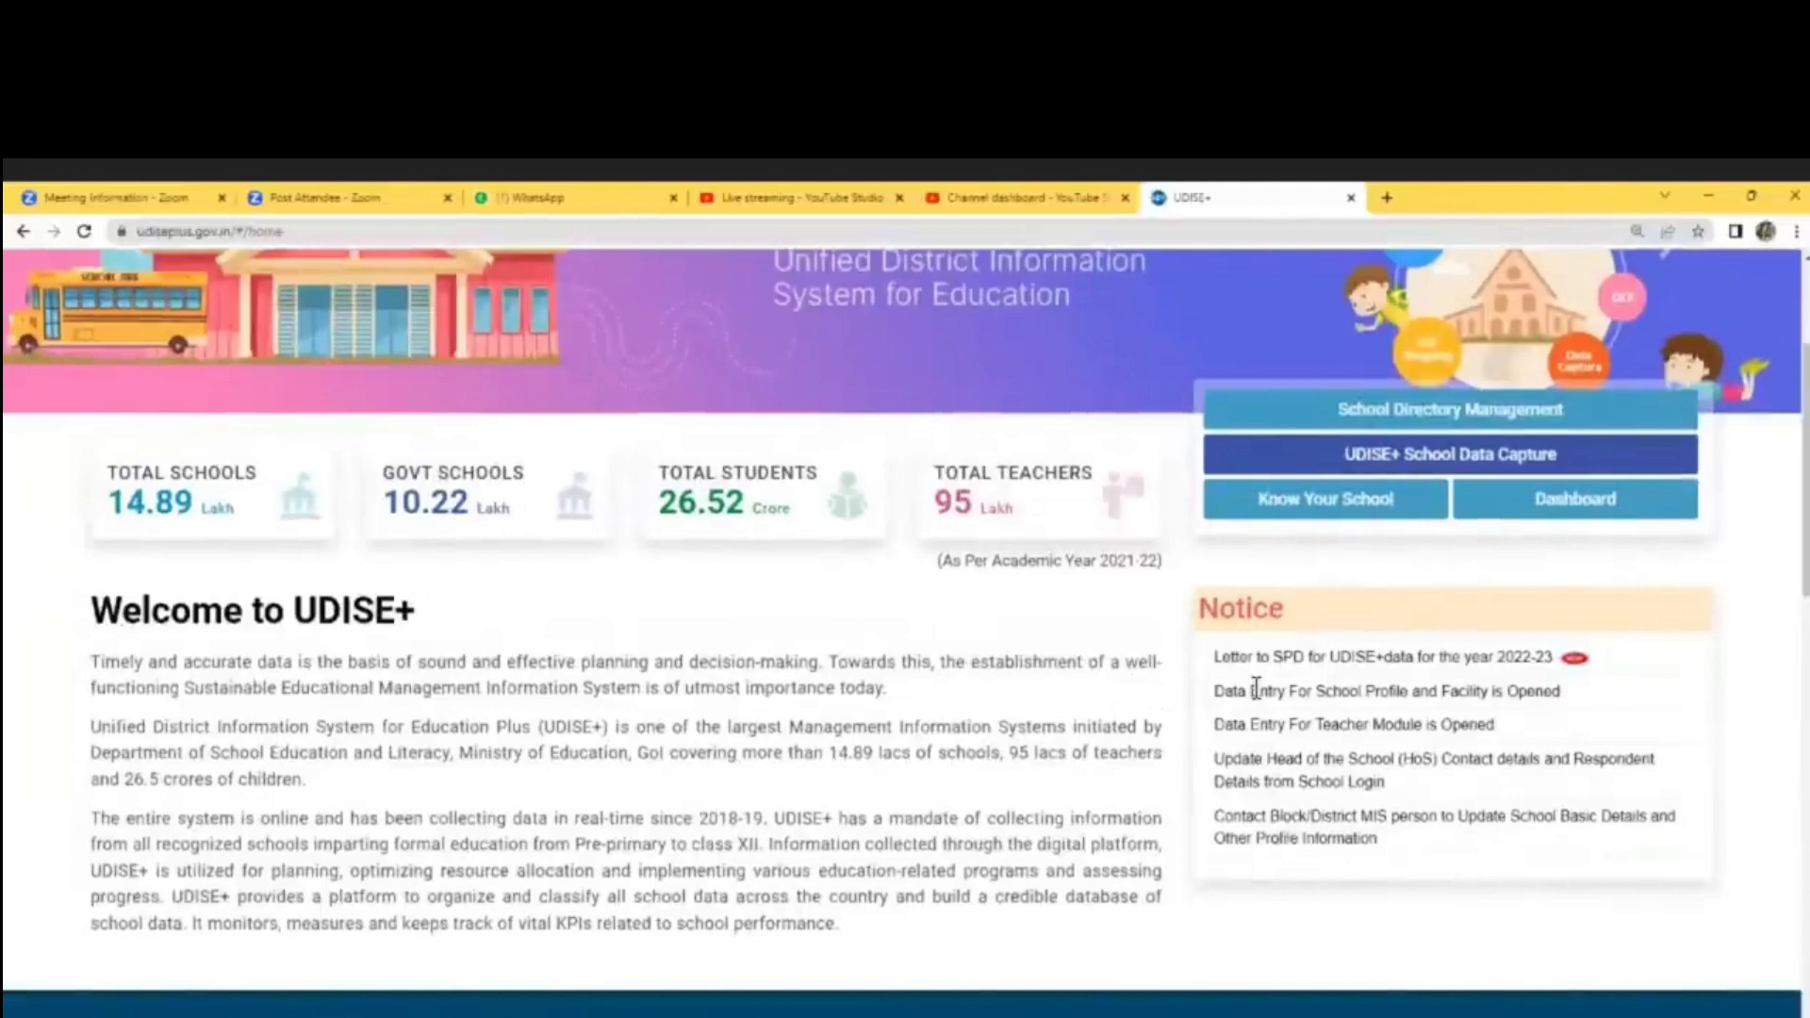
# - Open the Students Module for Uttar Pradesh for AY 2022-23 and go to its SDMS login form
pyautogui.scroll(-8, 1259, 686)
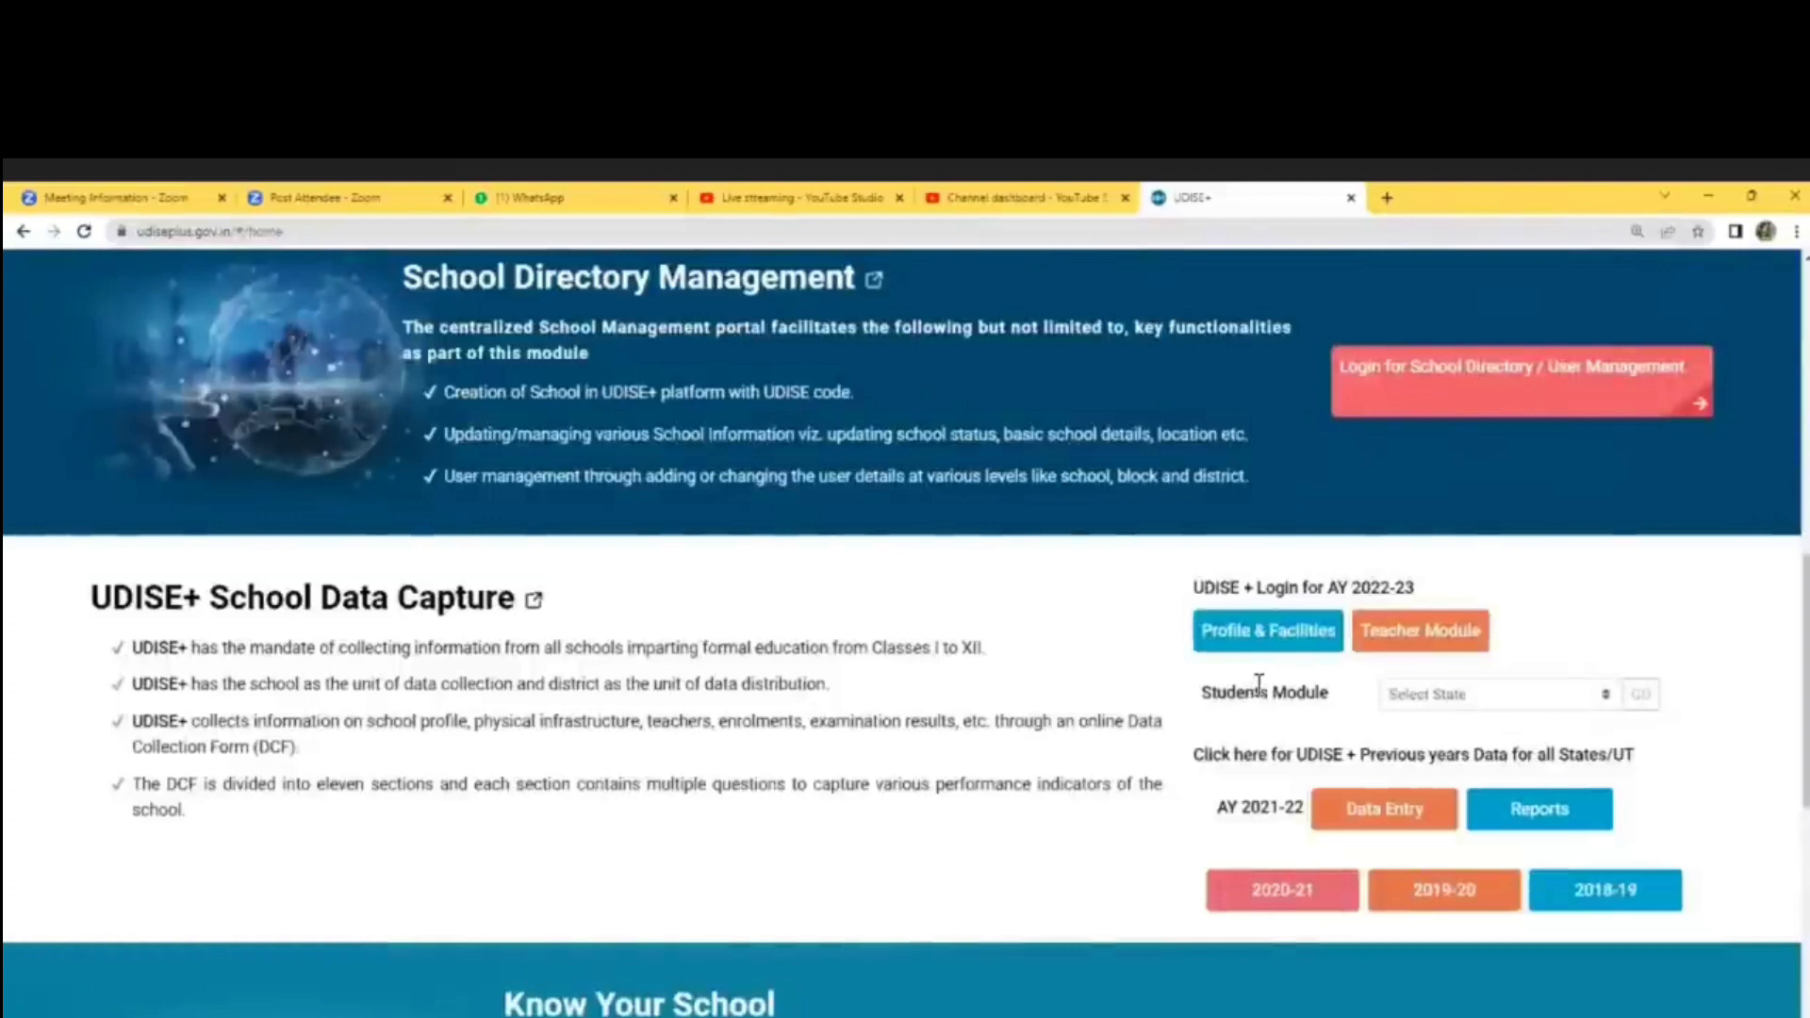
pyautogui.click(1418, 692)
pyautogui.scroll(-3, 1475, 913)
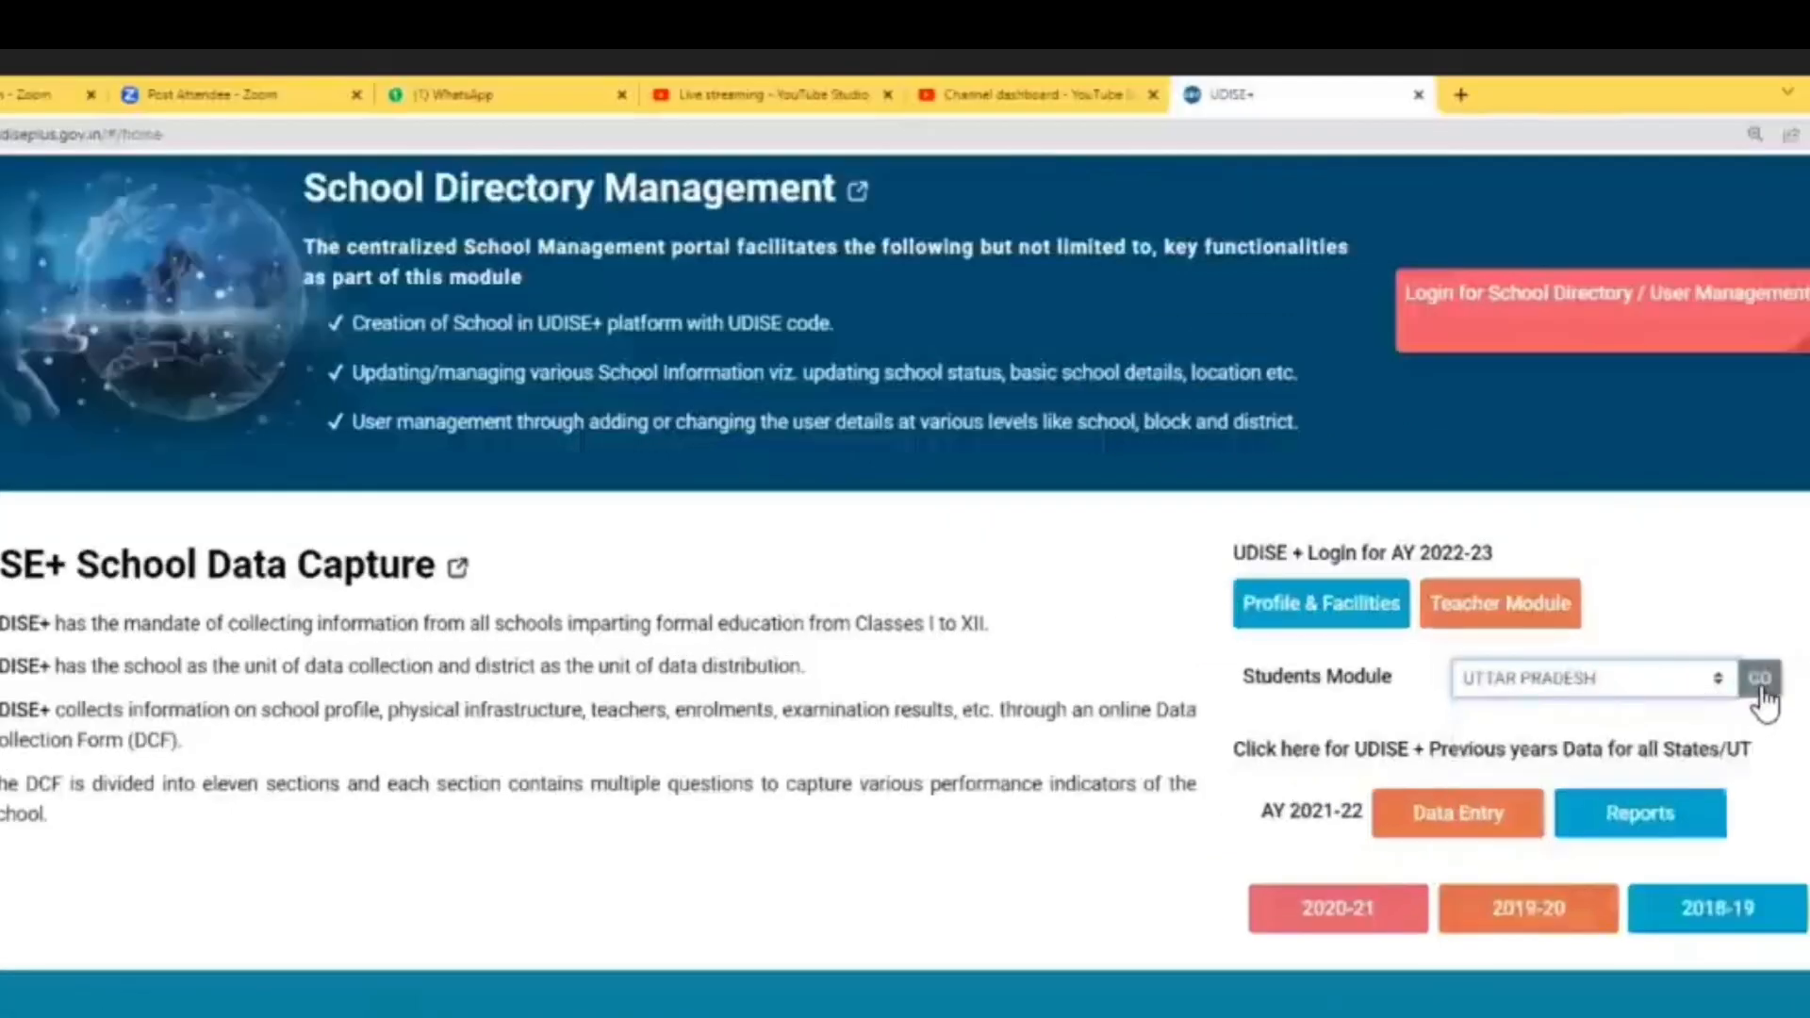
pyautogui.click(1641, 703)
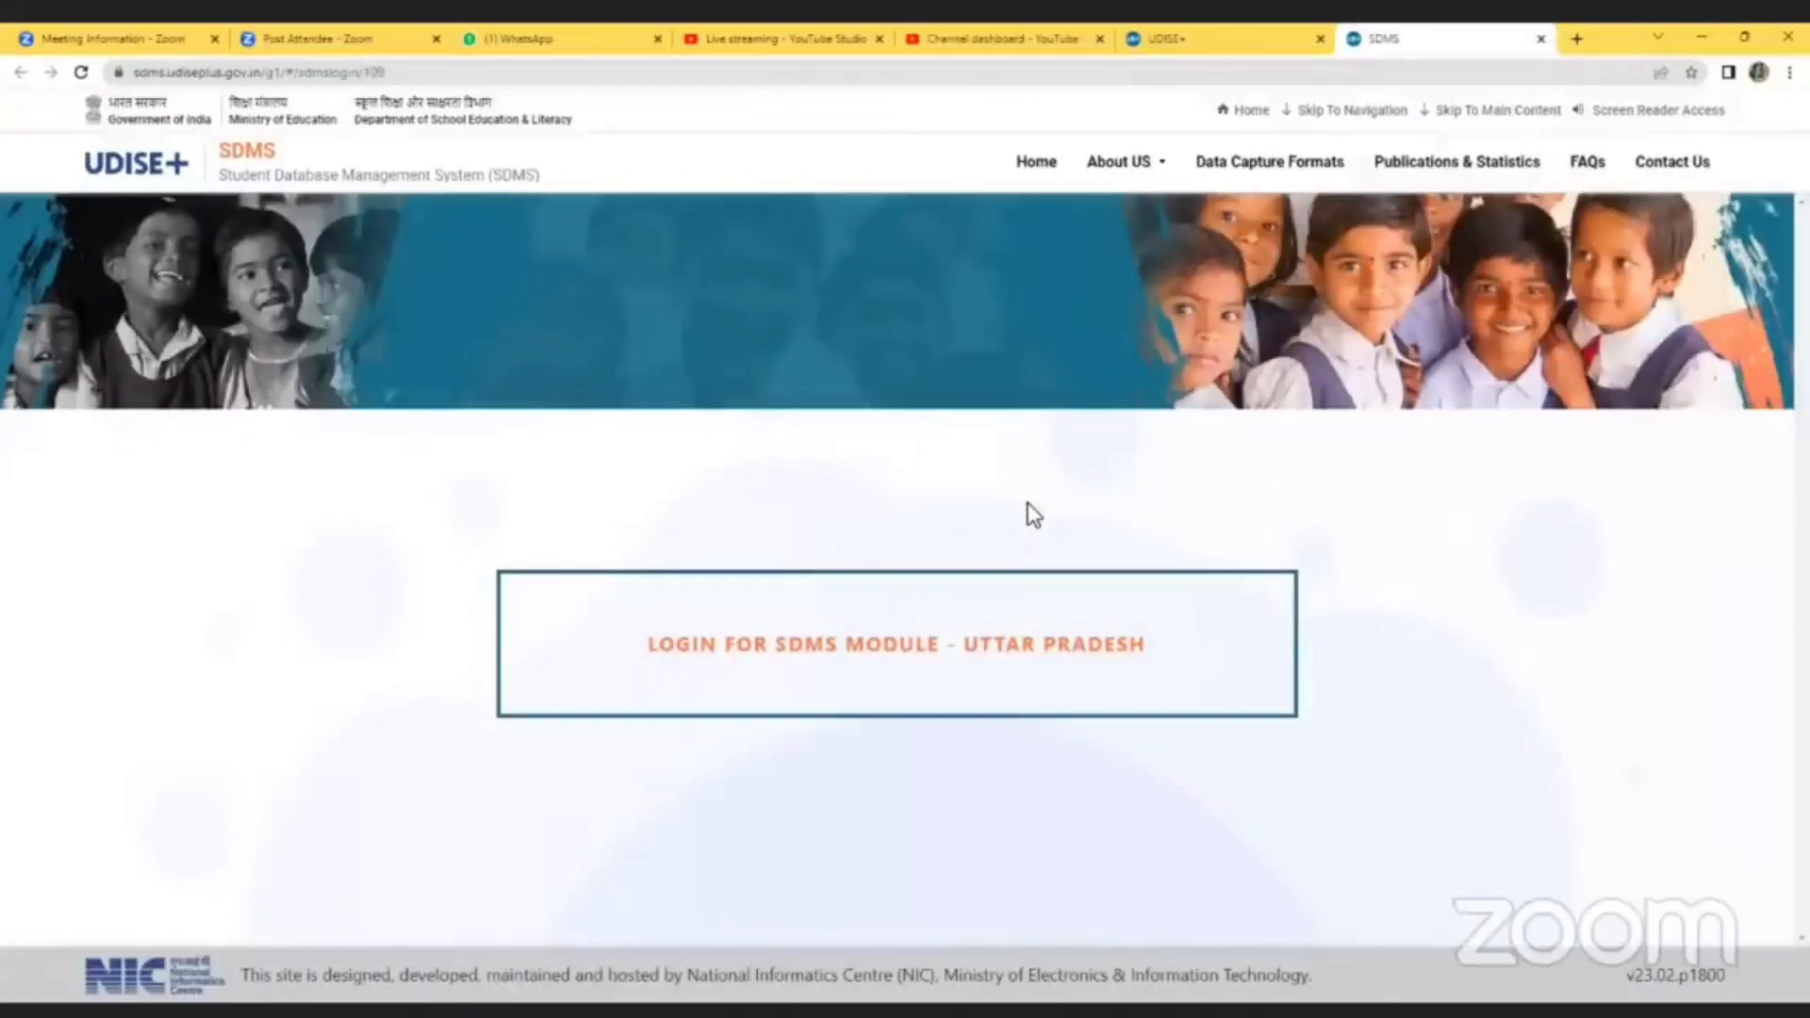
pyautogui.click(1046, 657)
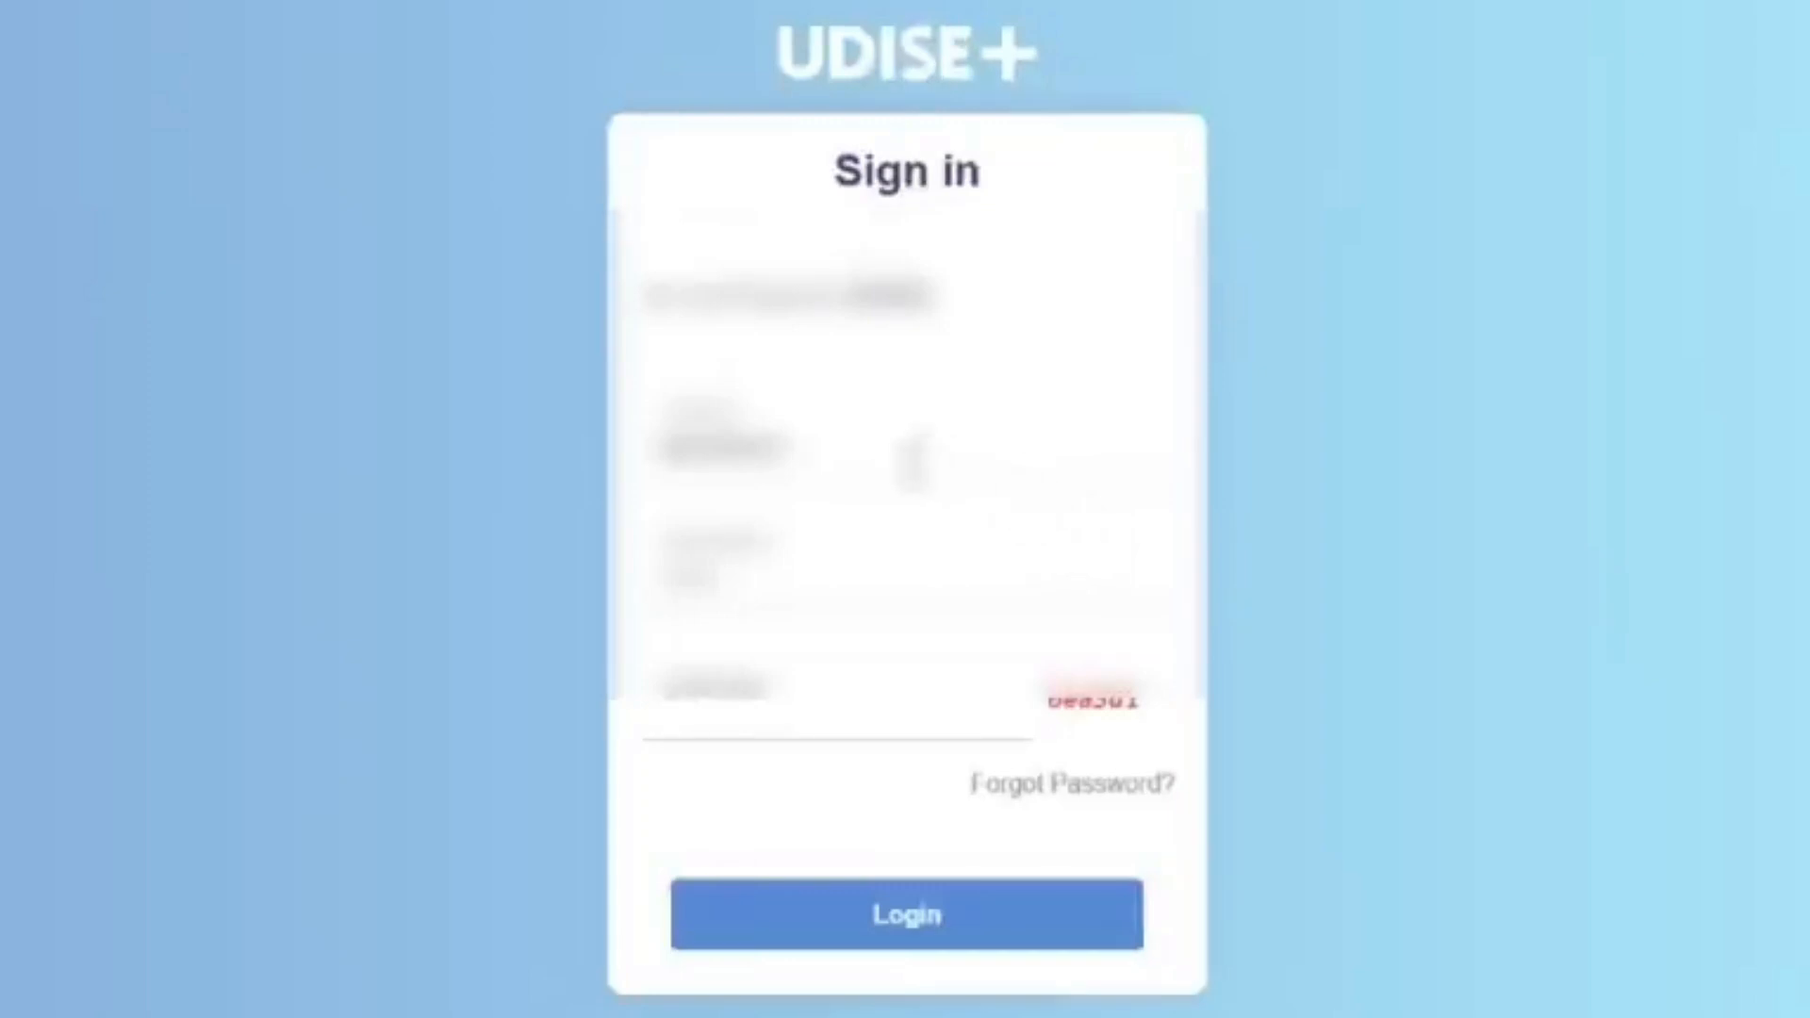
# - Enter the captcha code shown on the sign-in form and log in to the school account
pyautogui.click(814, 709)
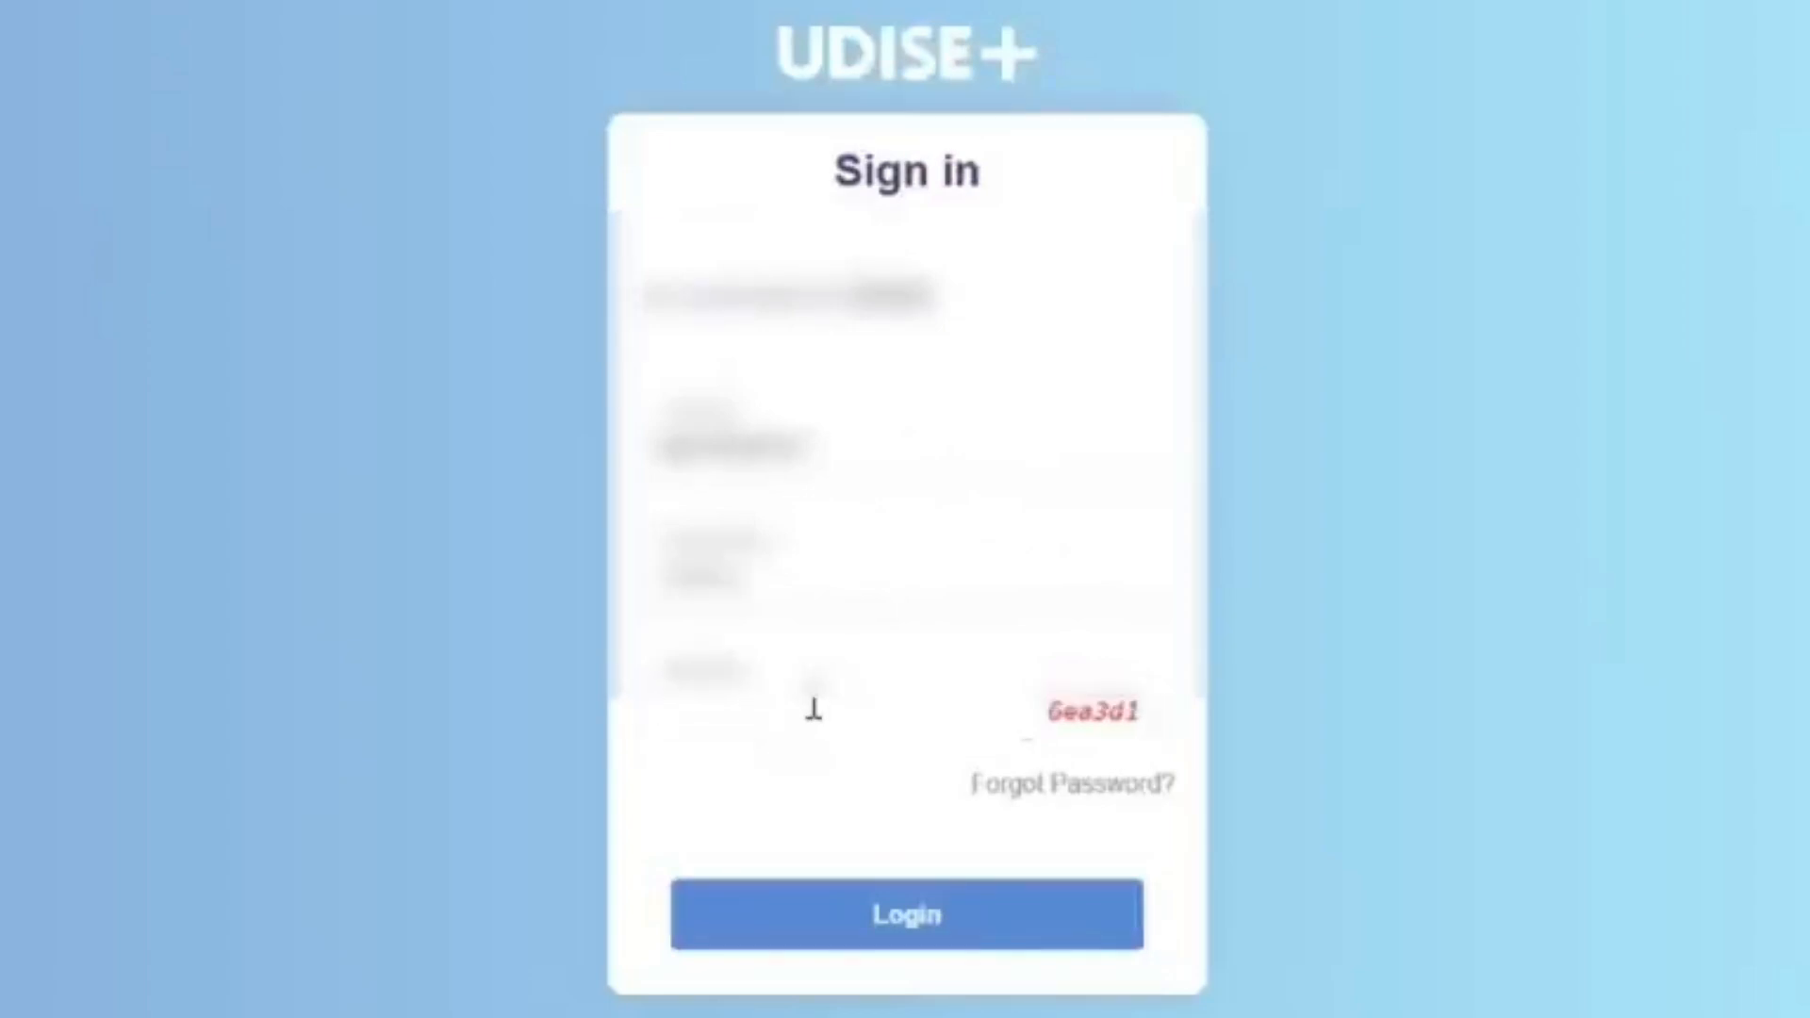
pyautogui.write('6ea3d1')
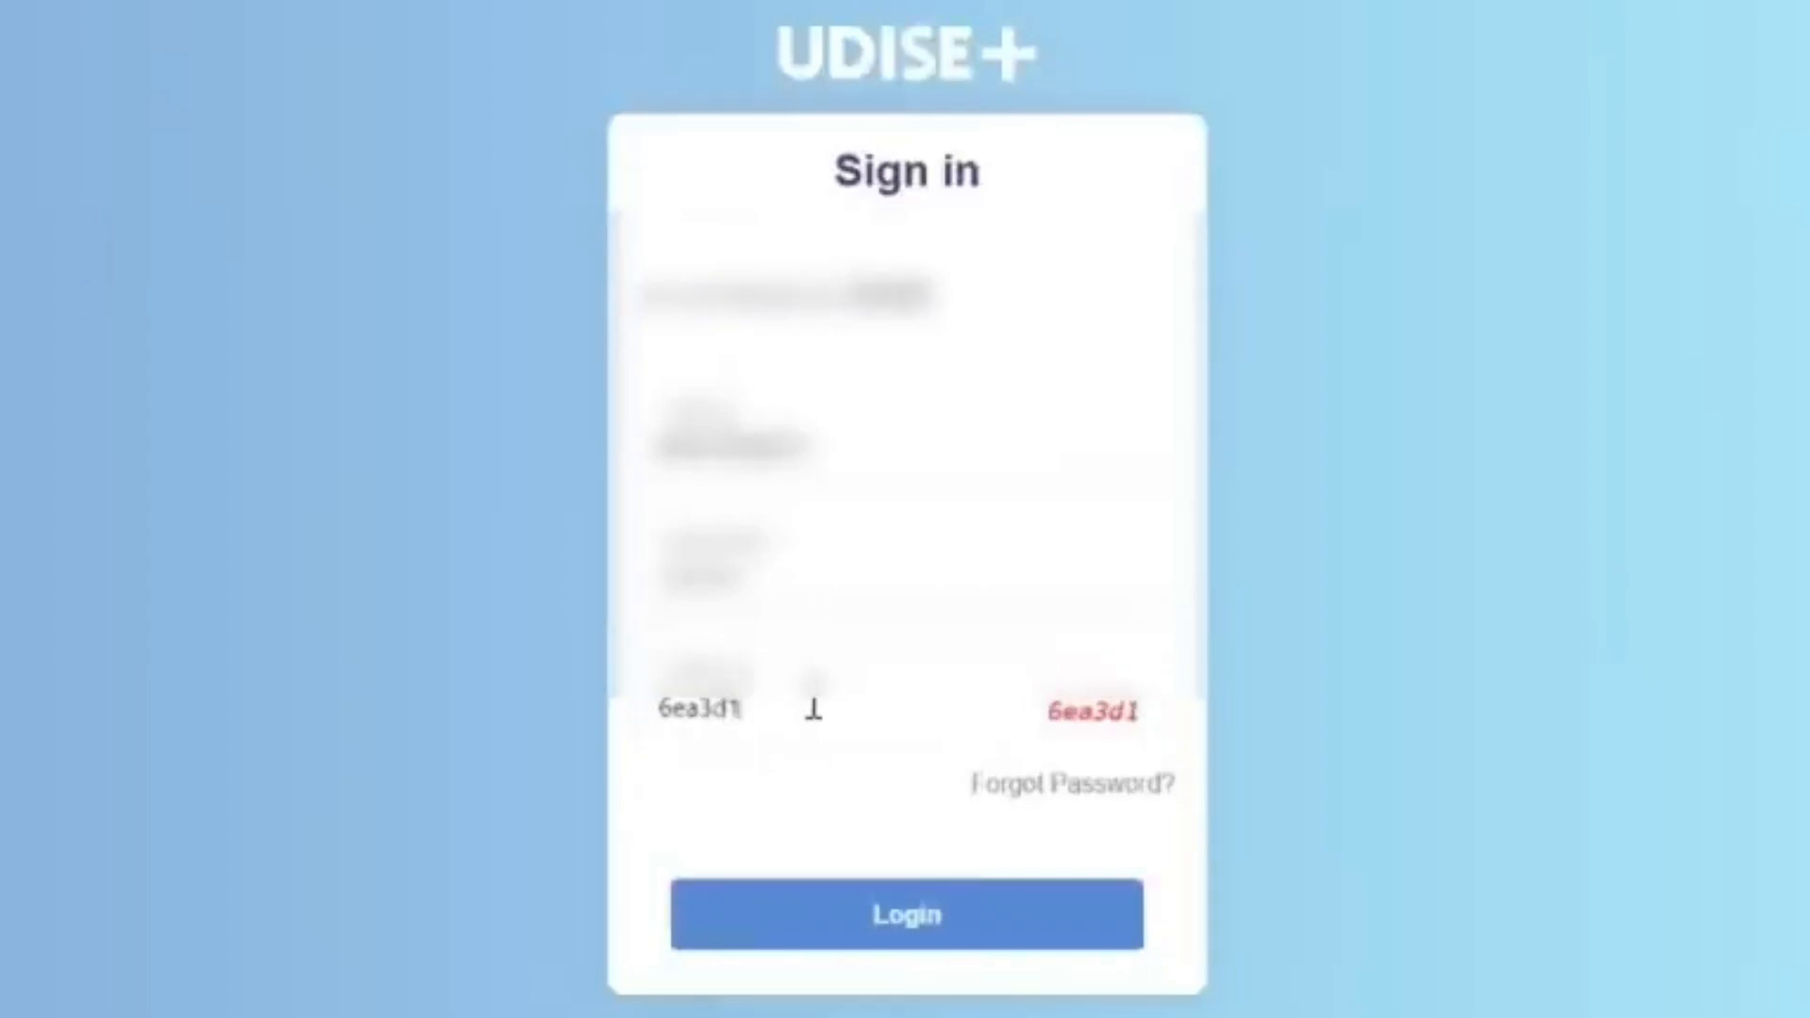
pyautogui.click(908, 924)
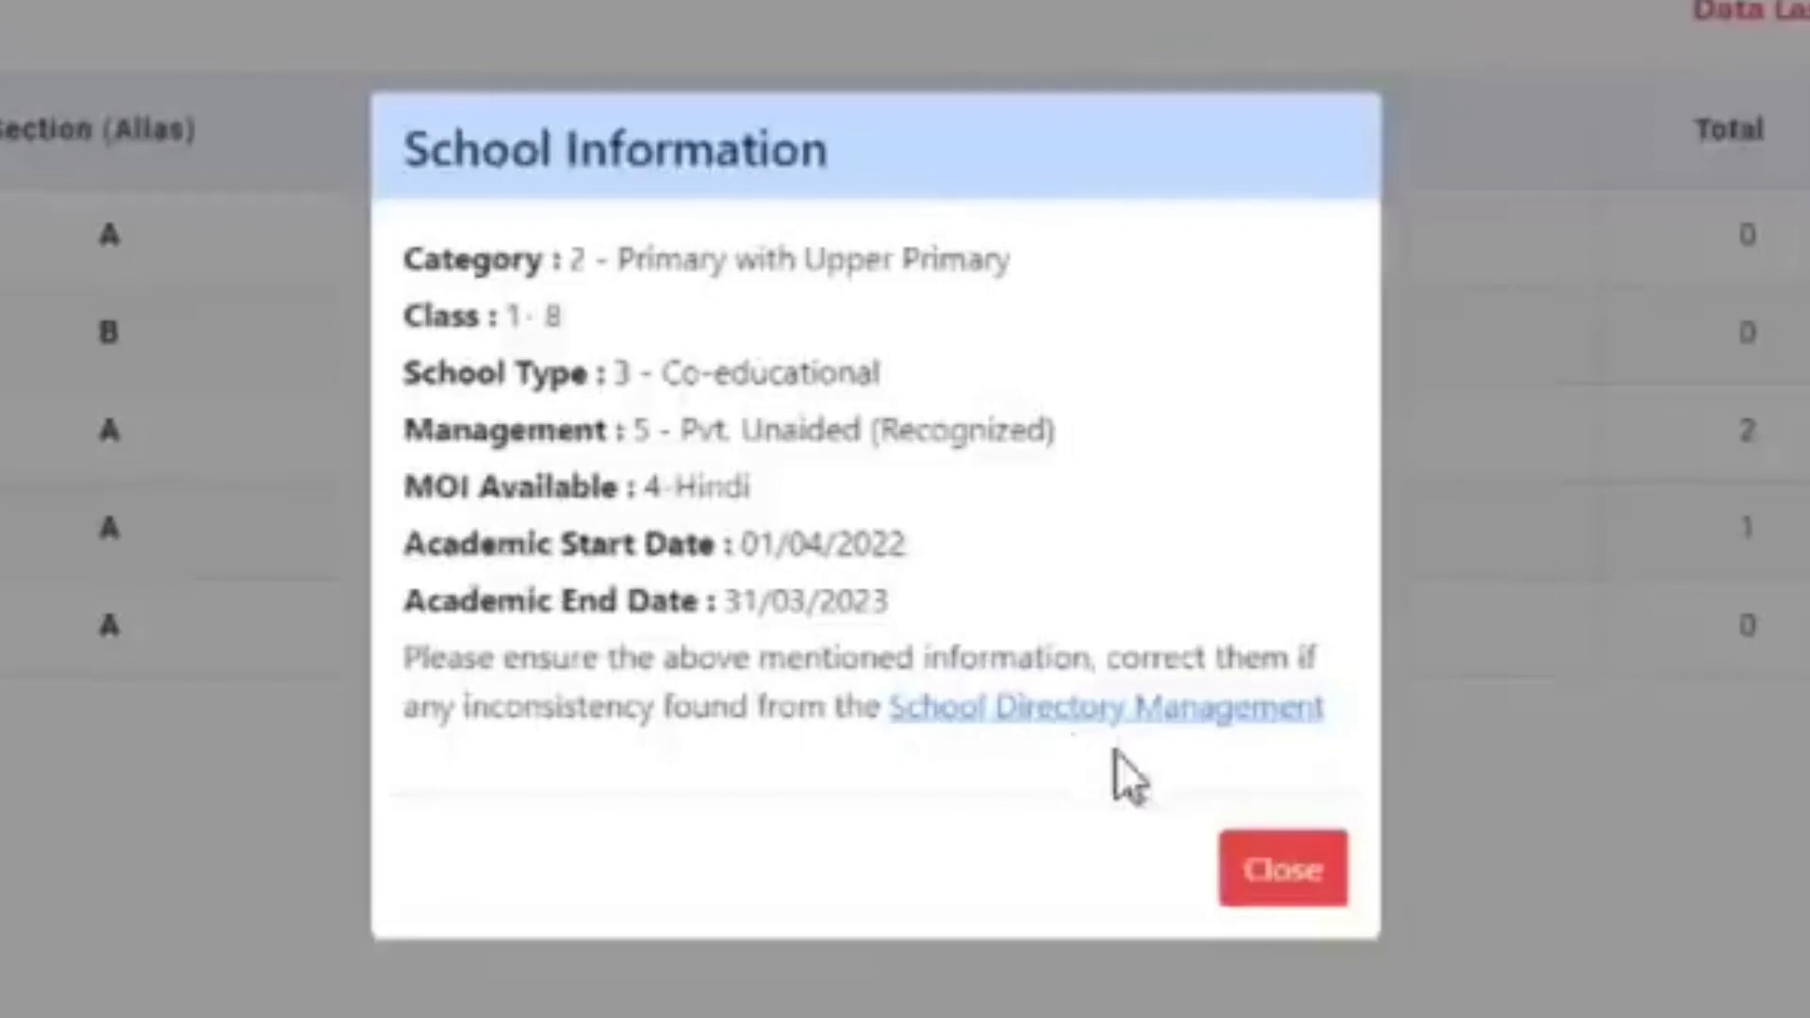
# - Dismiss the school information and add a section for class VI with 4-Hindi as medium of instruction, leaving the alias blank
pyautogui.click(1292, 872)
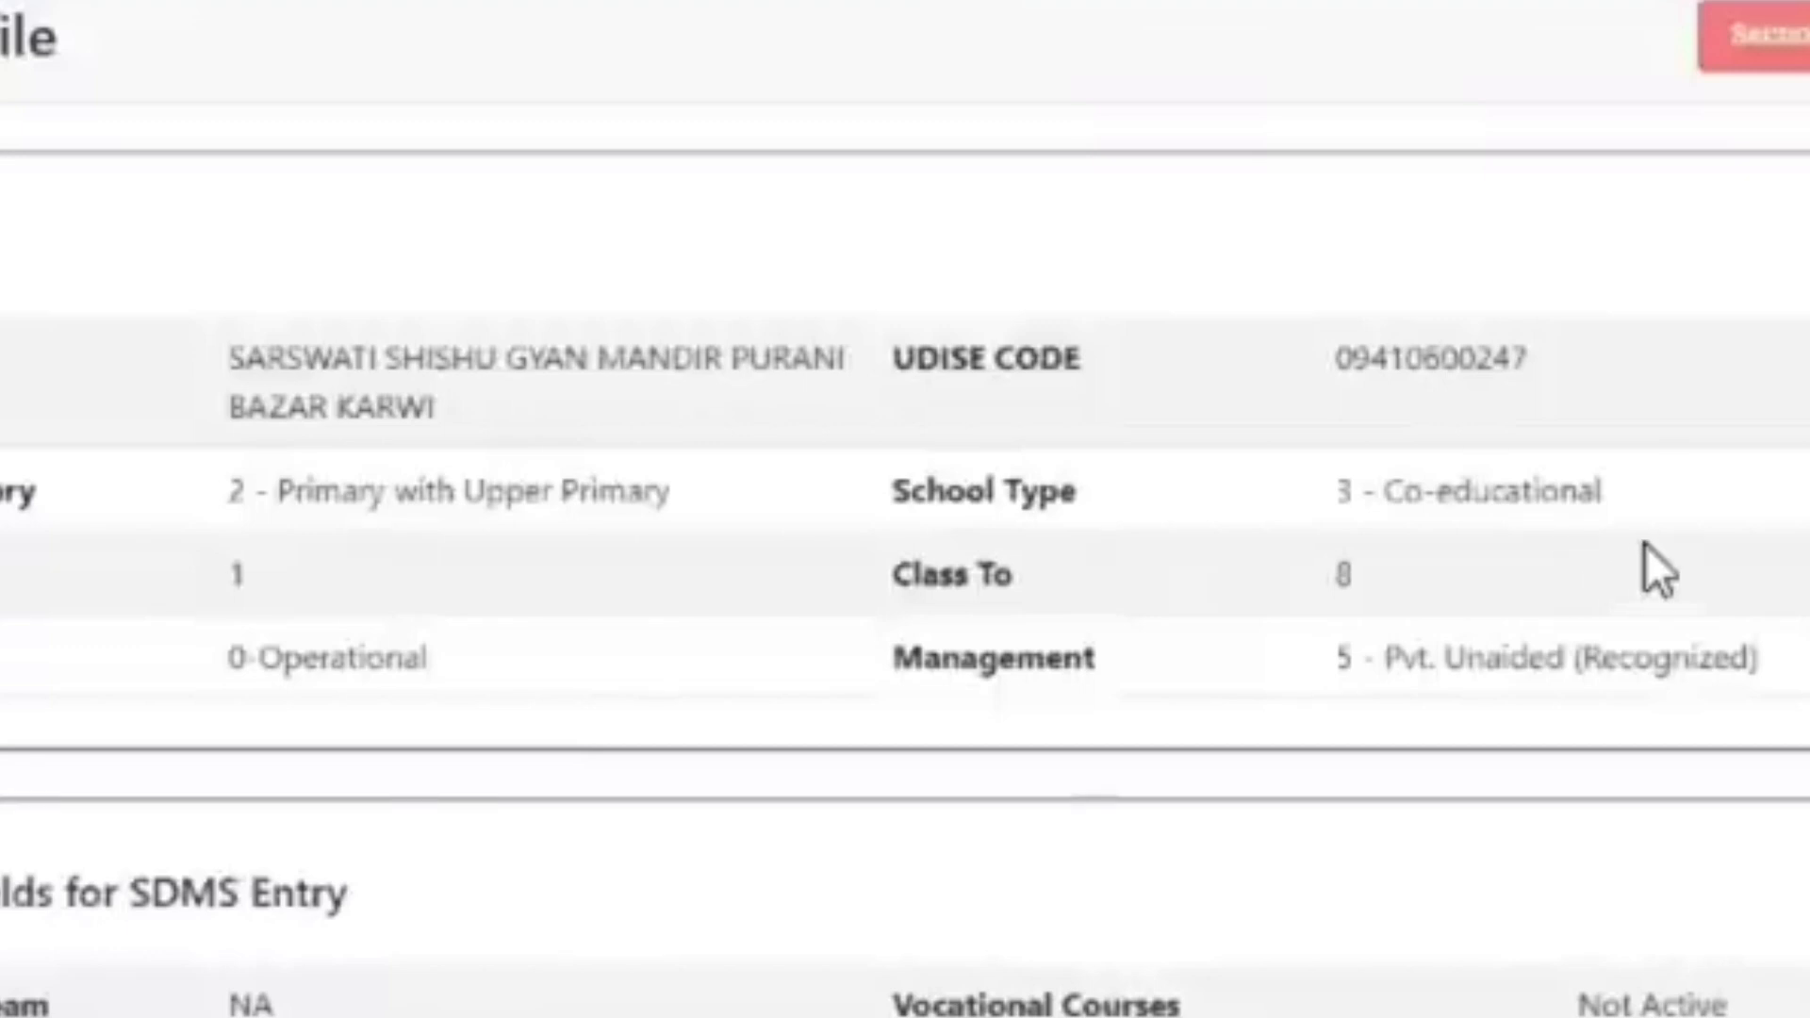
pyautogui.click(1796, 38)
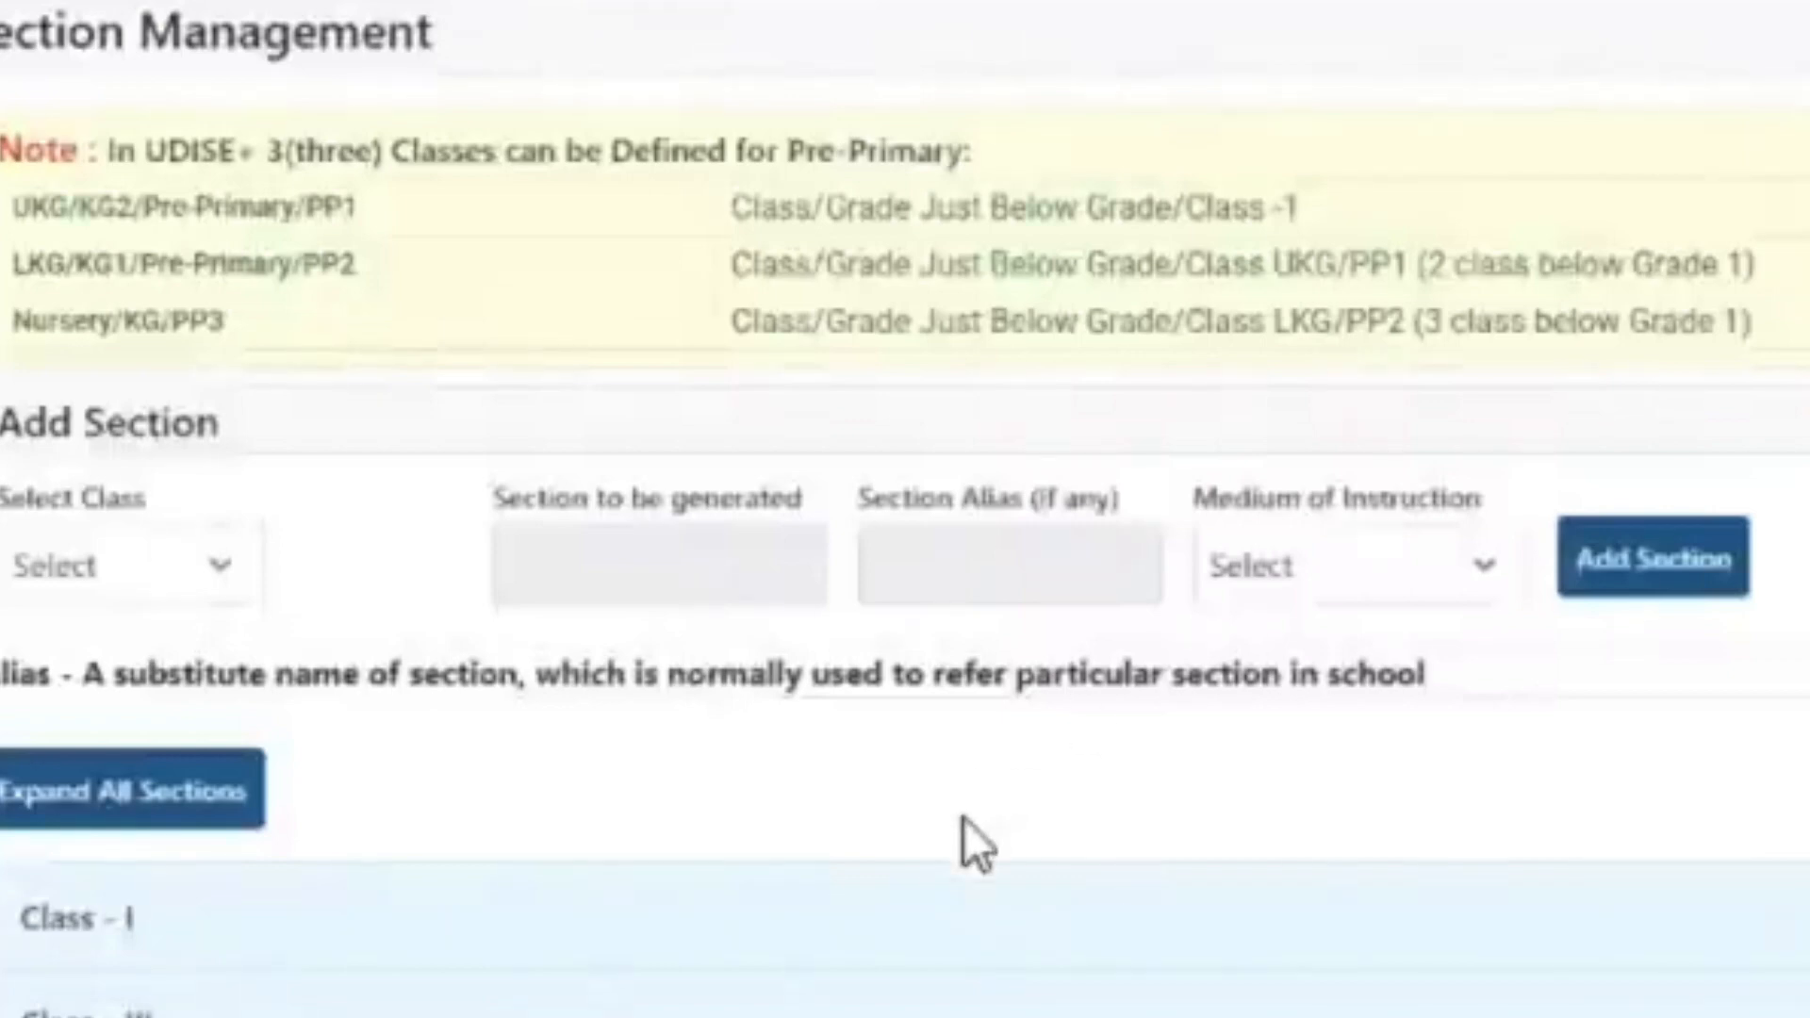
pyautogui.click(149, 592)
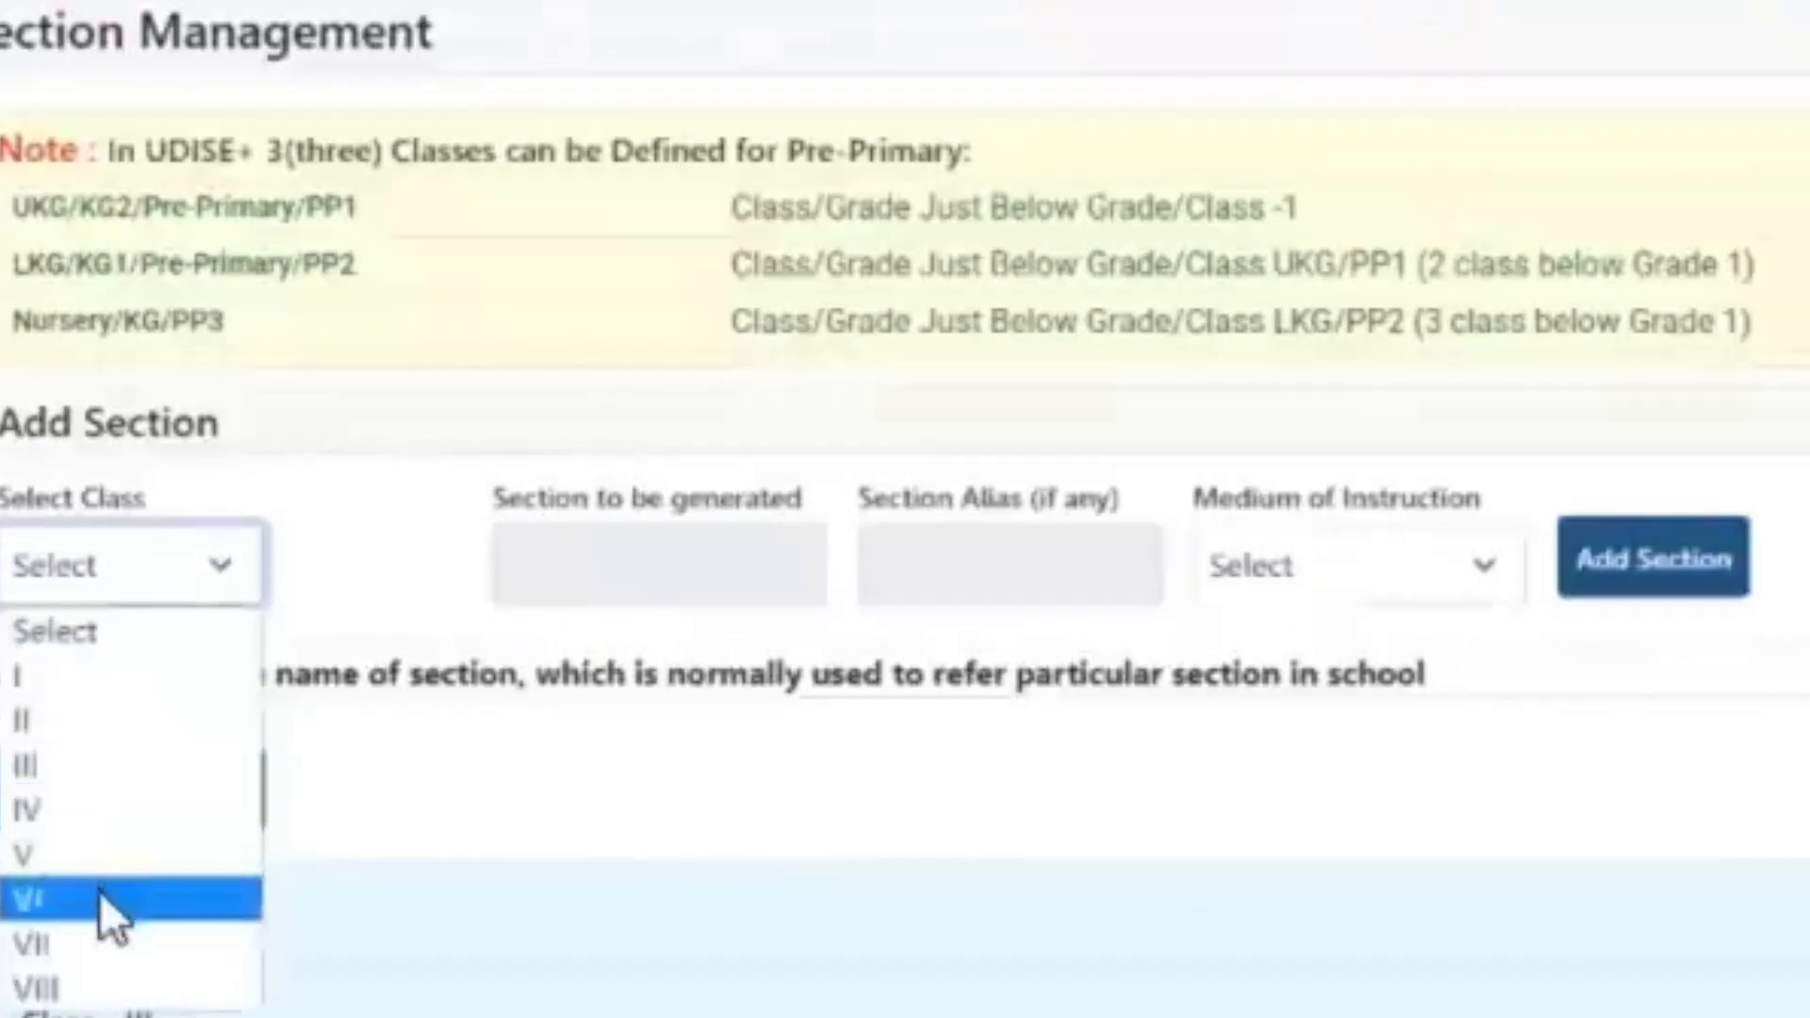
pyautogui.click(100, 892)
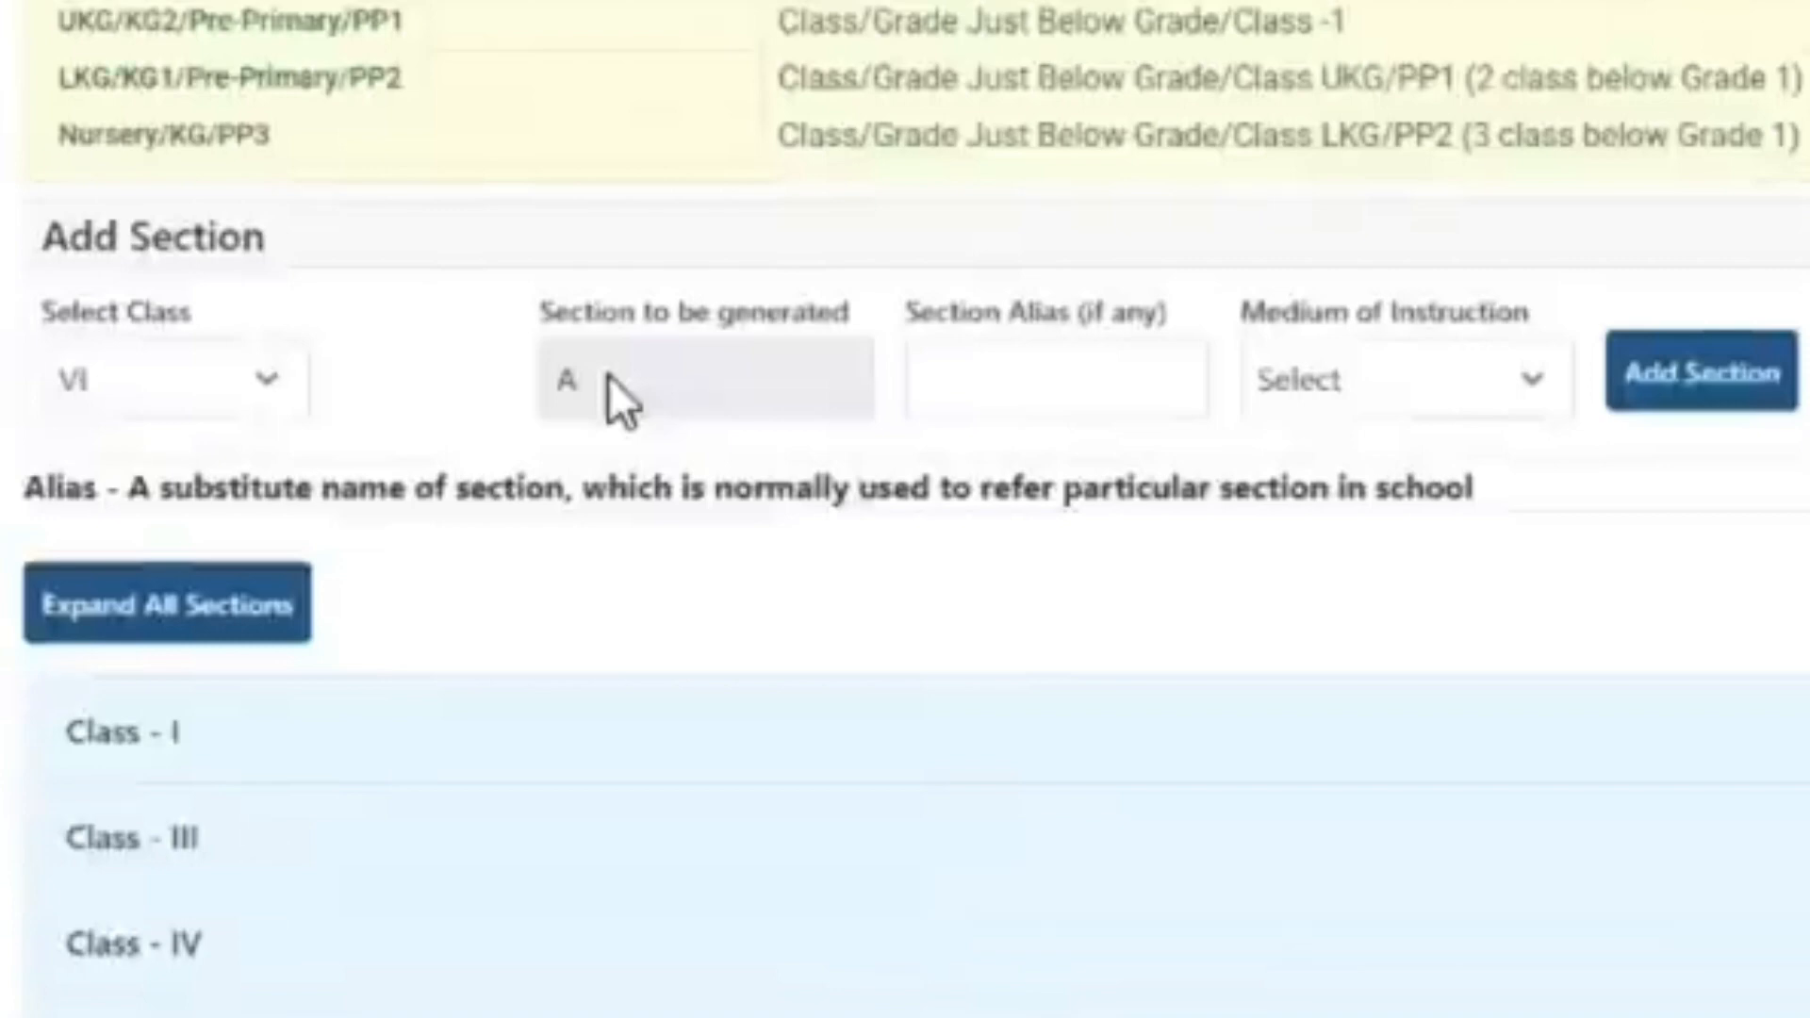
pyautogui.click(1117, 374)
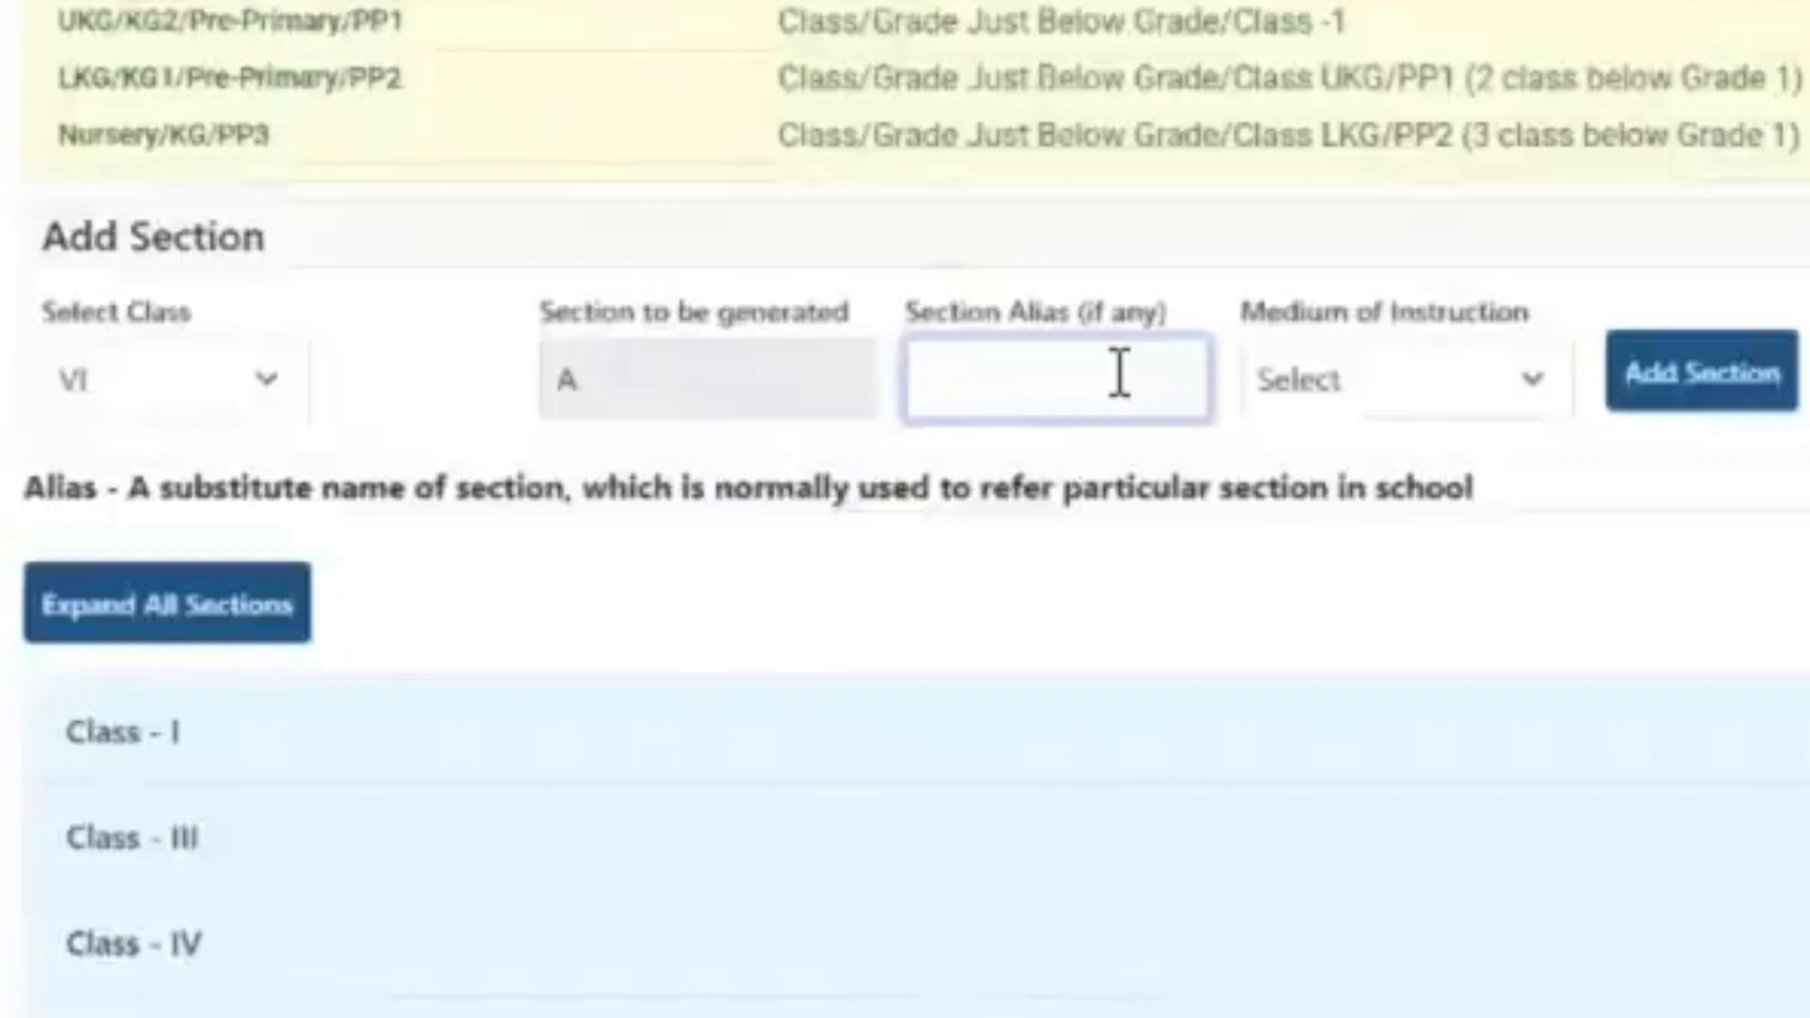
pyautogui.click(1433, 390)
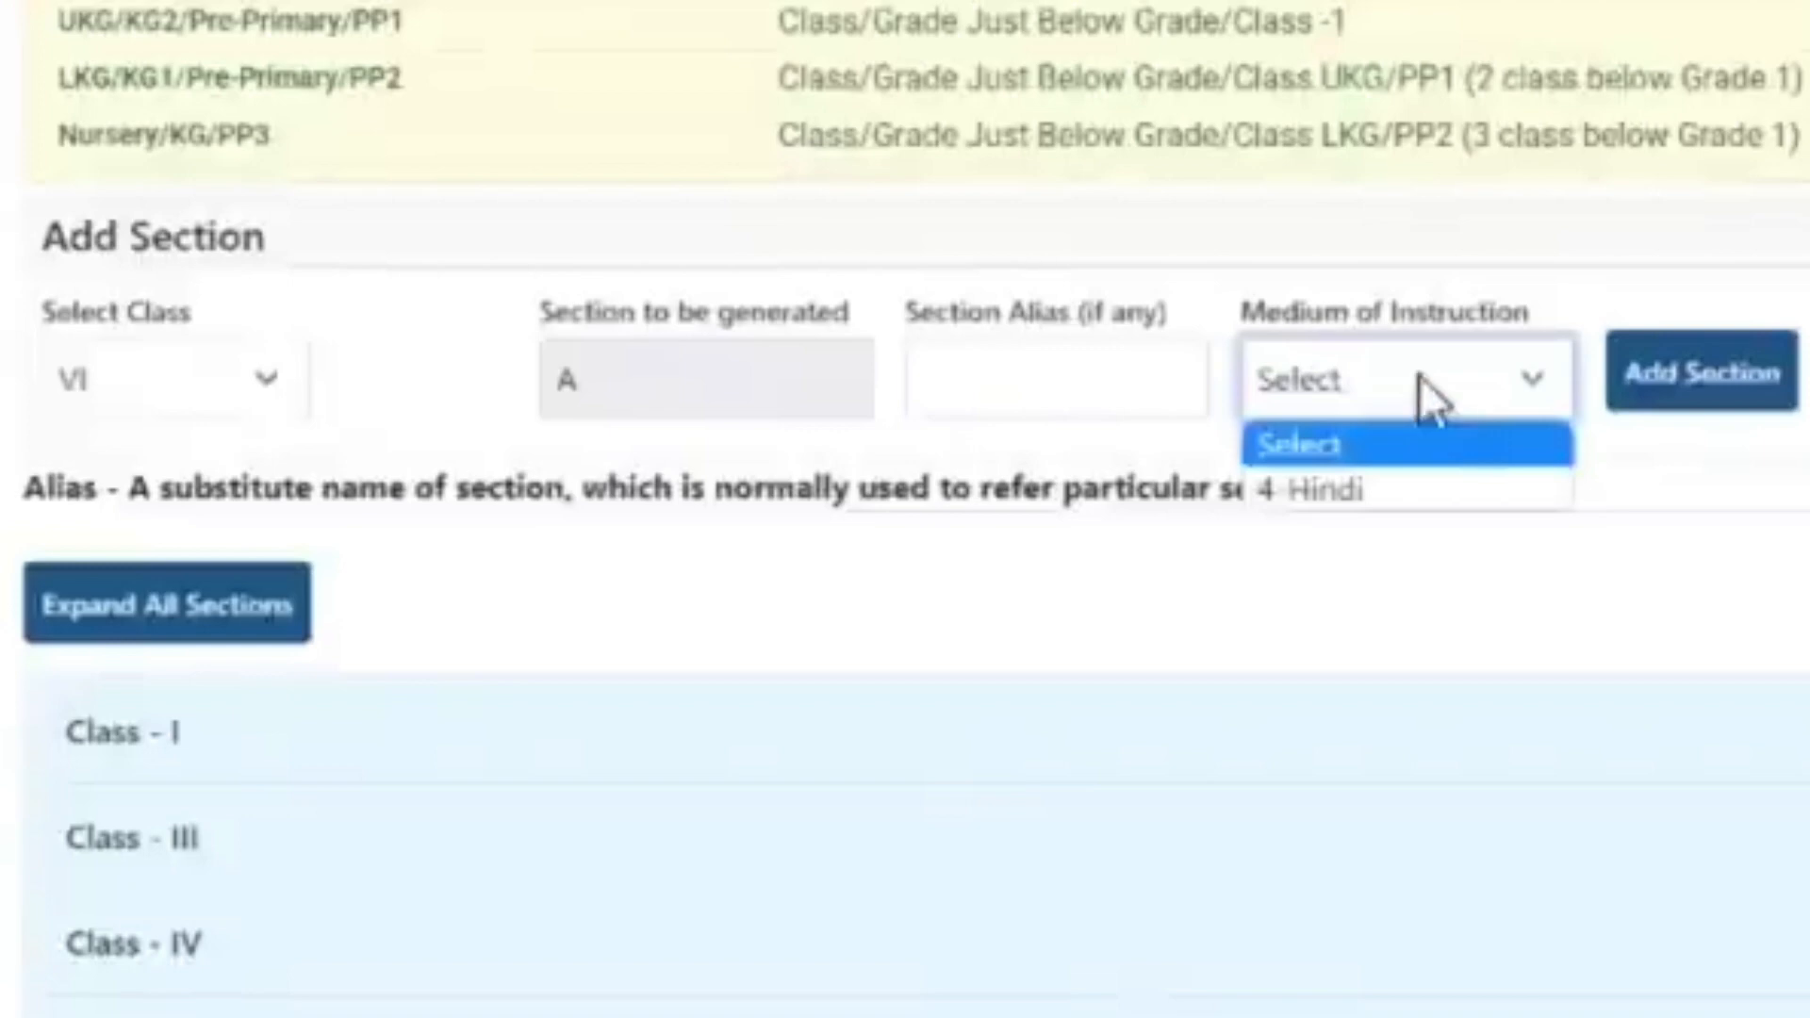
pyautogui.click(1434, 461)
pyautogui.click(1686, 389)
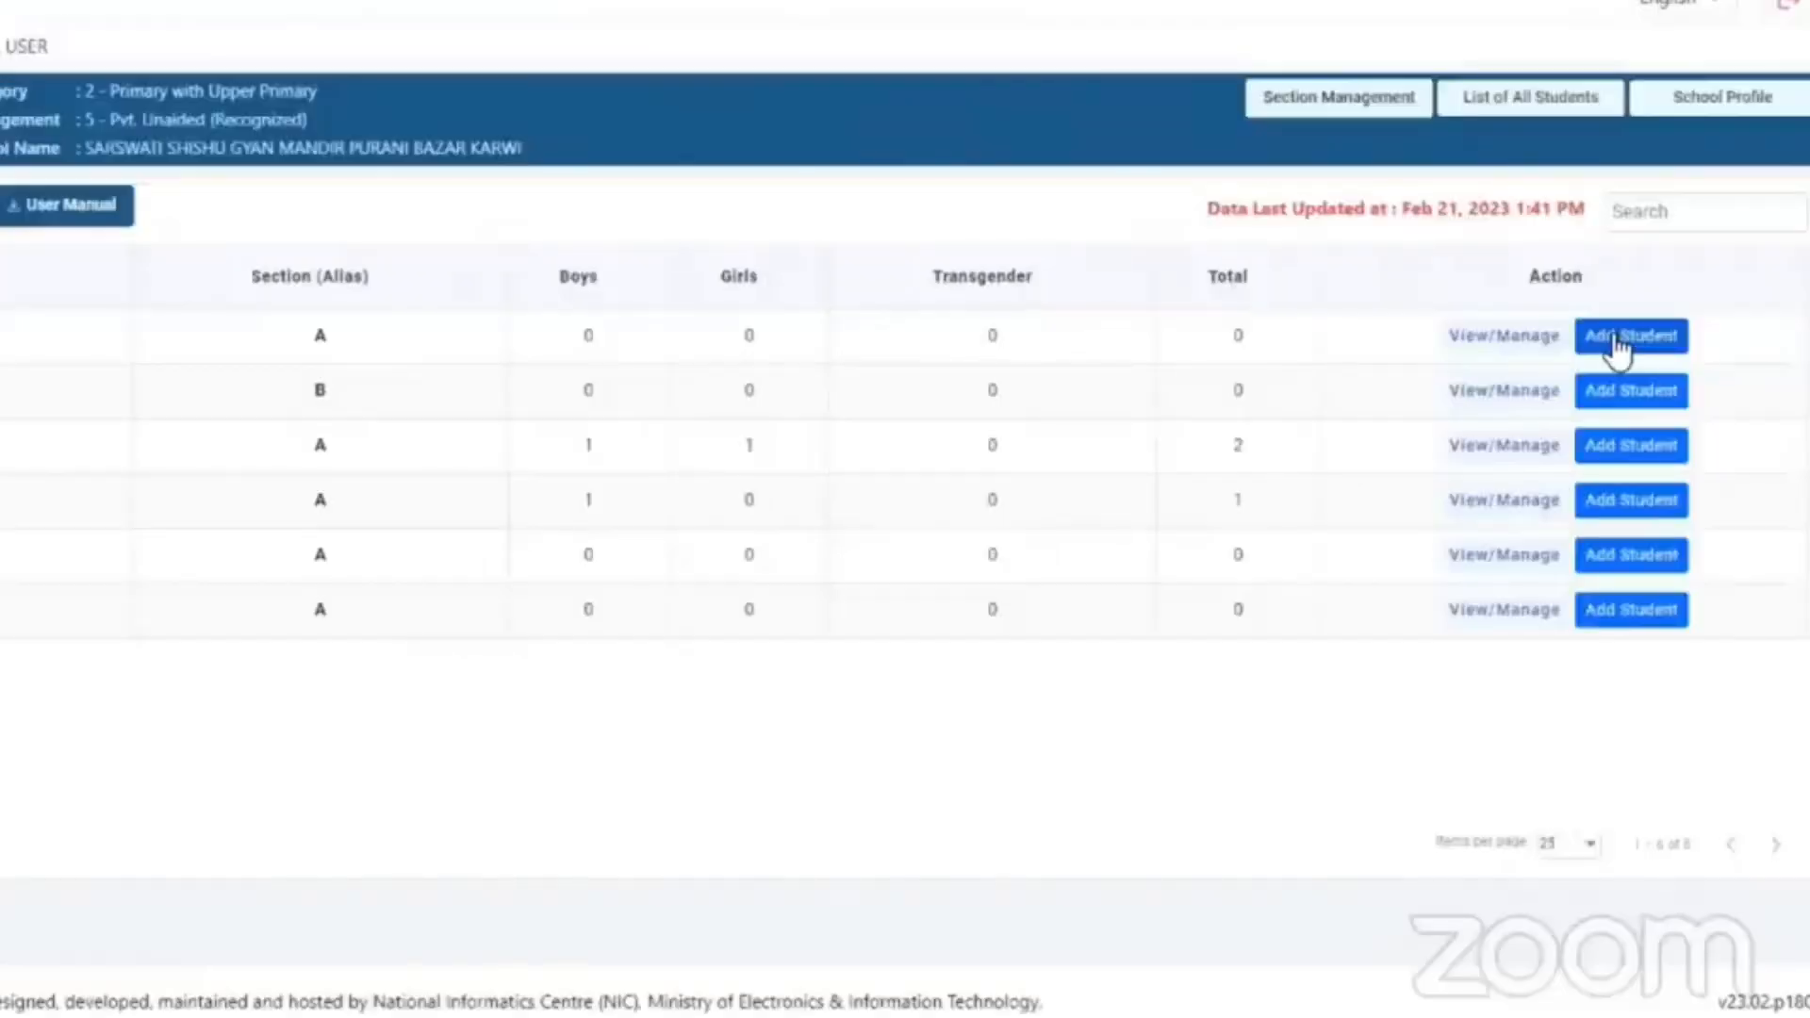
# - Examine the blank new-student form for the first and third listed class sections, returning to the school dashboard each time
pyautogui.click(1617, 344)
pyautogui.scroll(-1, 745, 565)
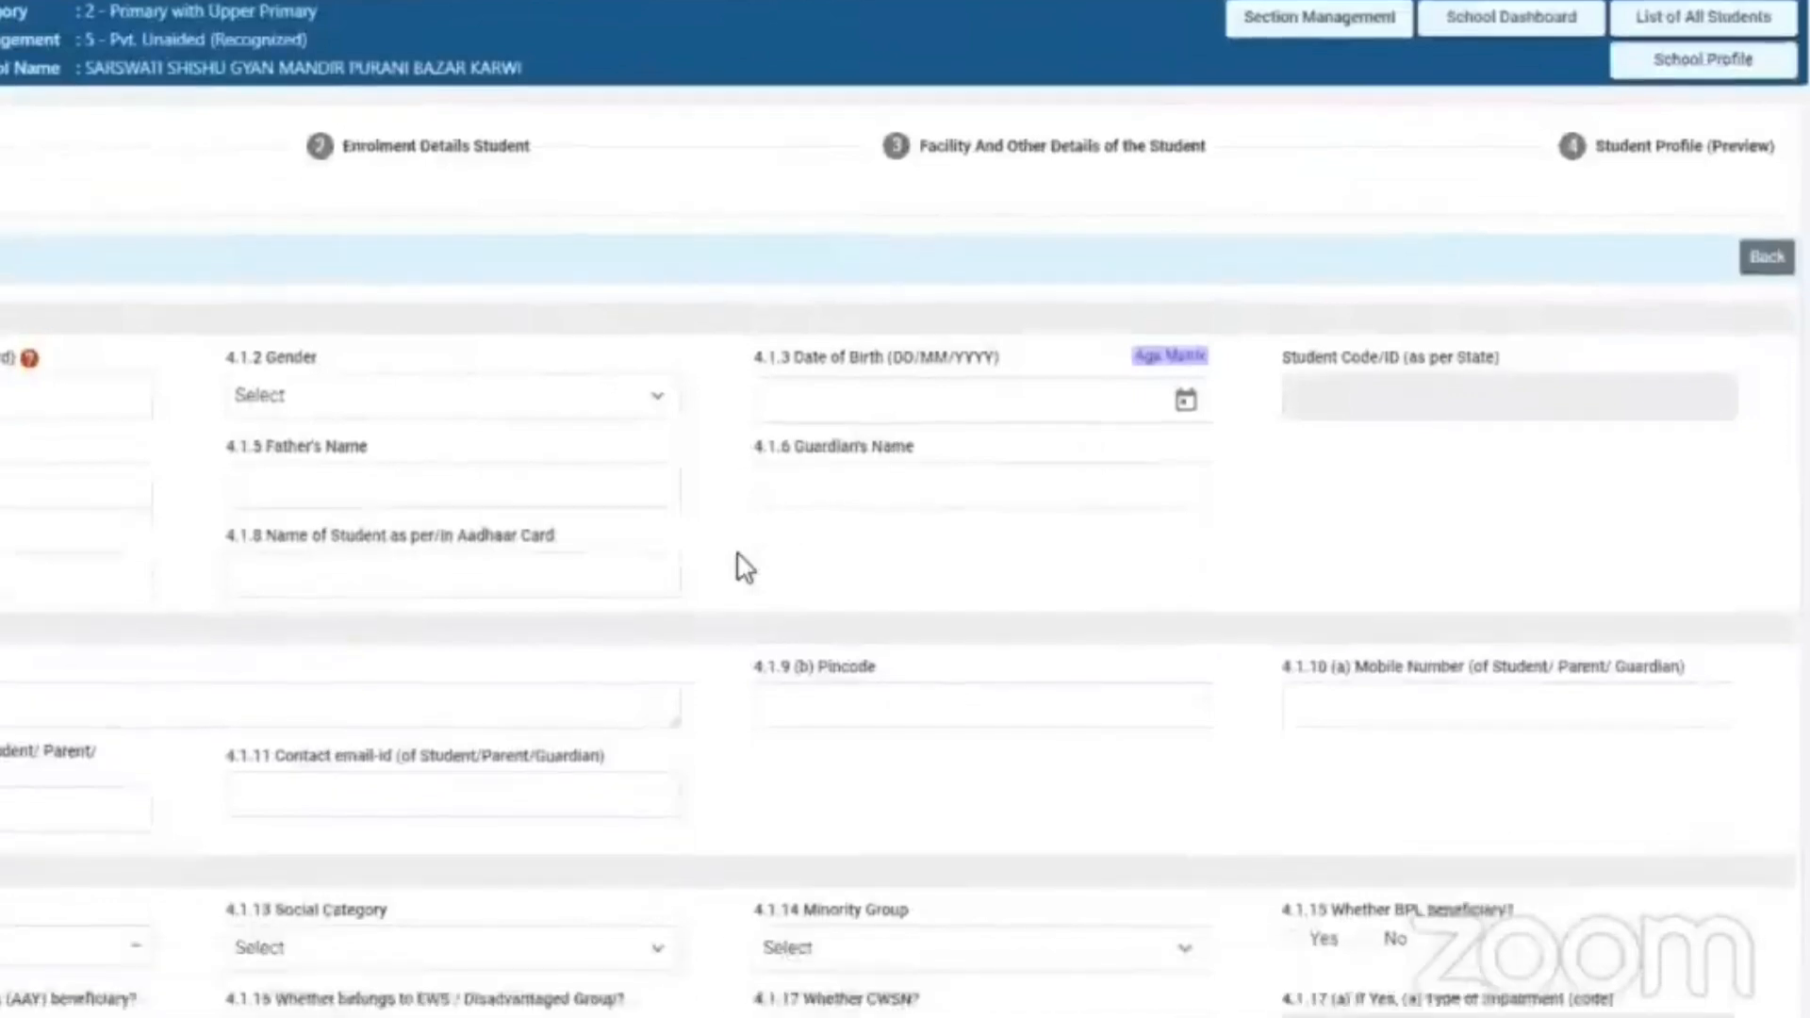
pyautogui.scroll(-3, 745, 566)
pyautogui.scroll(4, 739, 566)
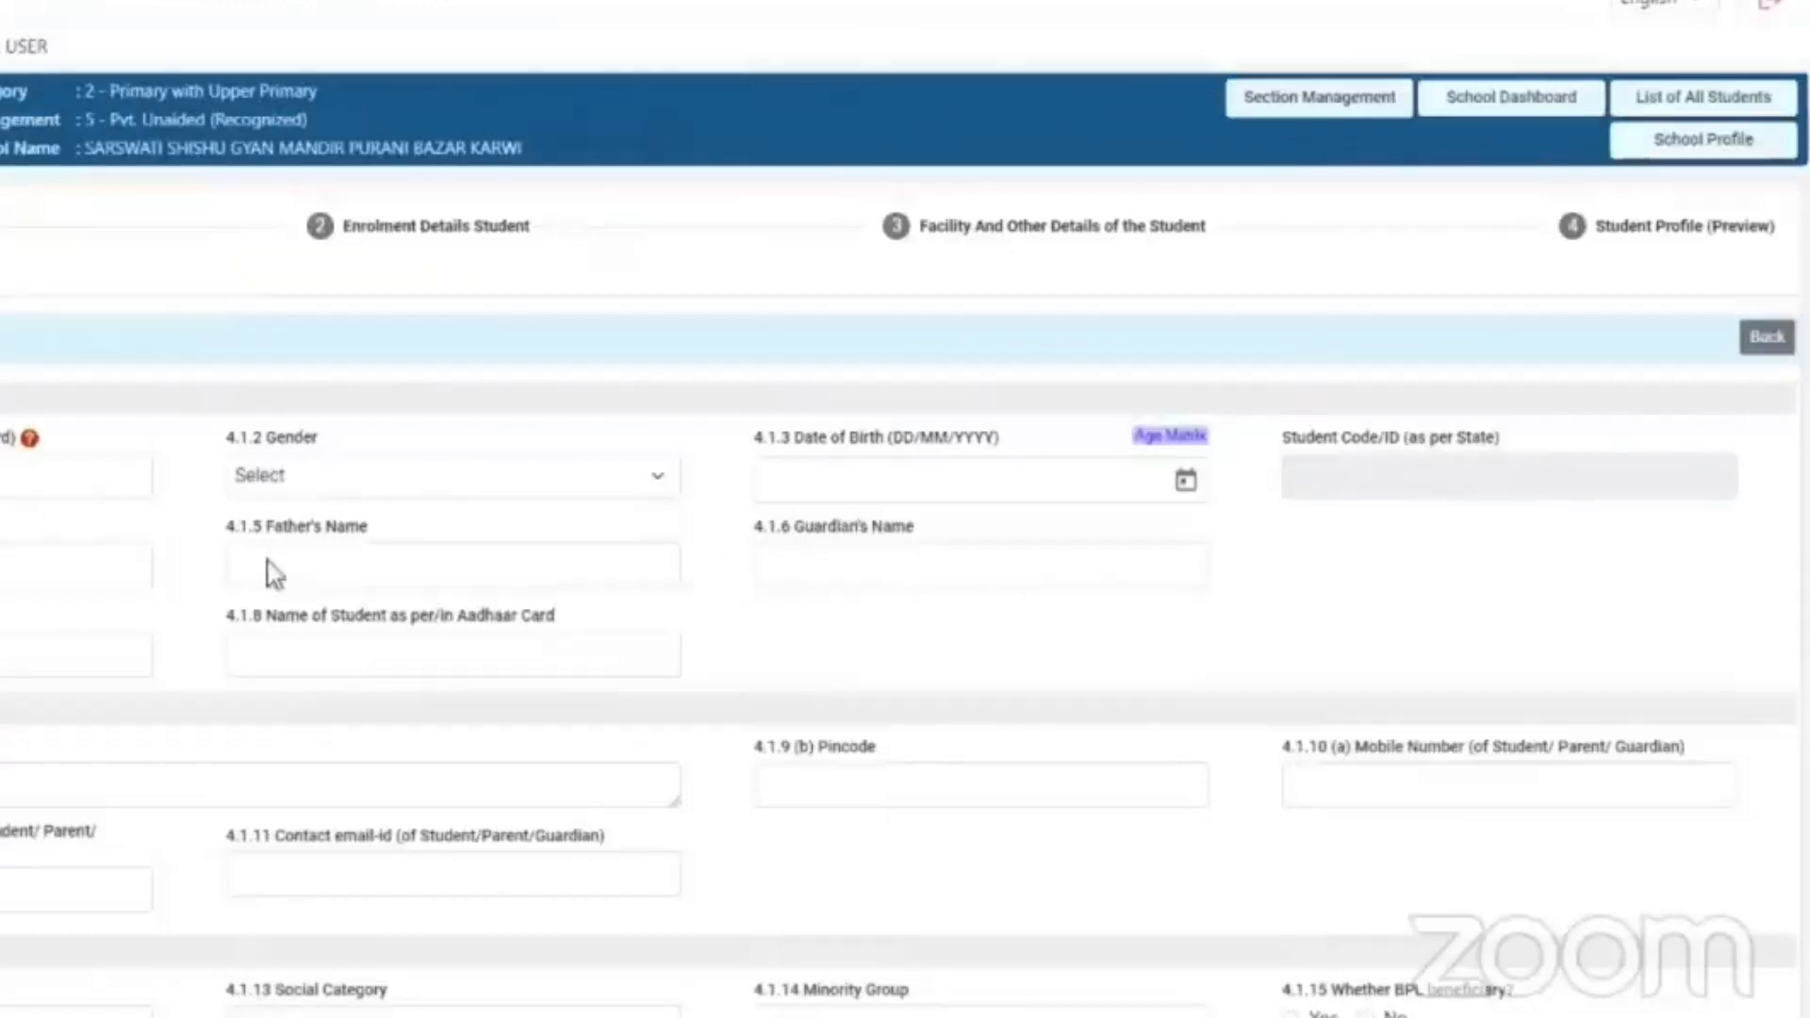
pyautogui.click(1756, 357)
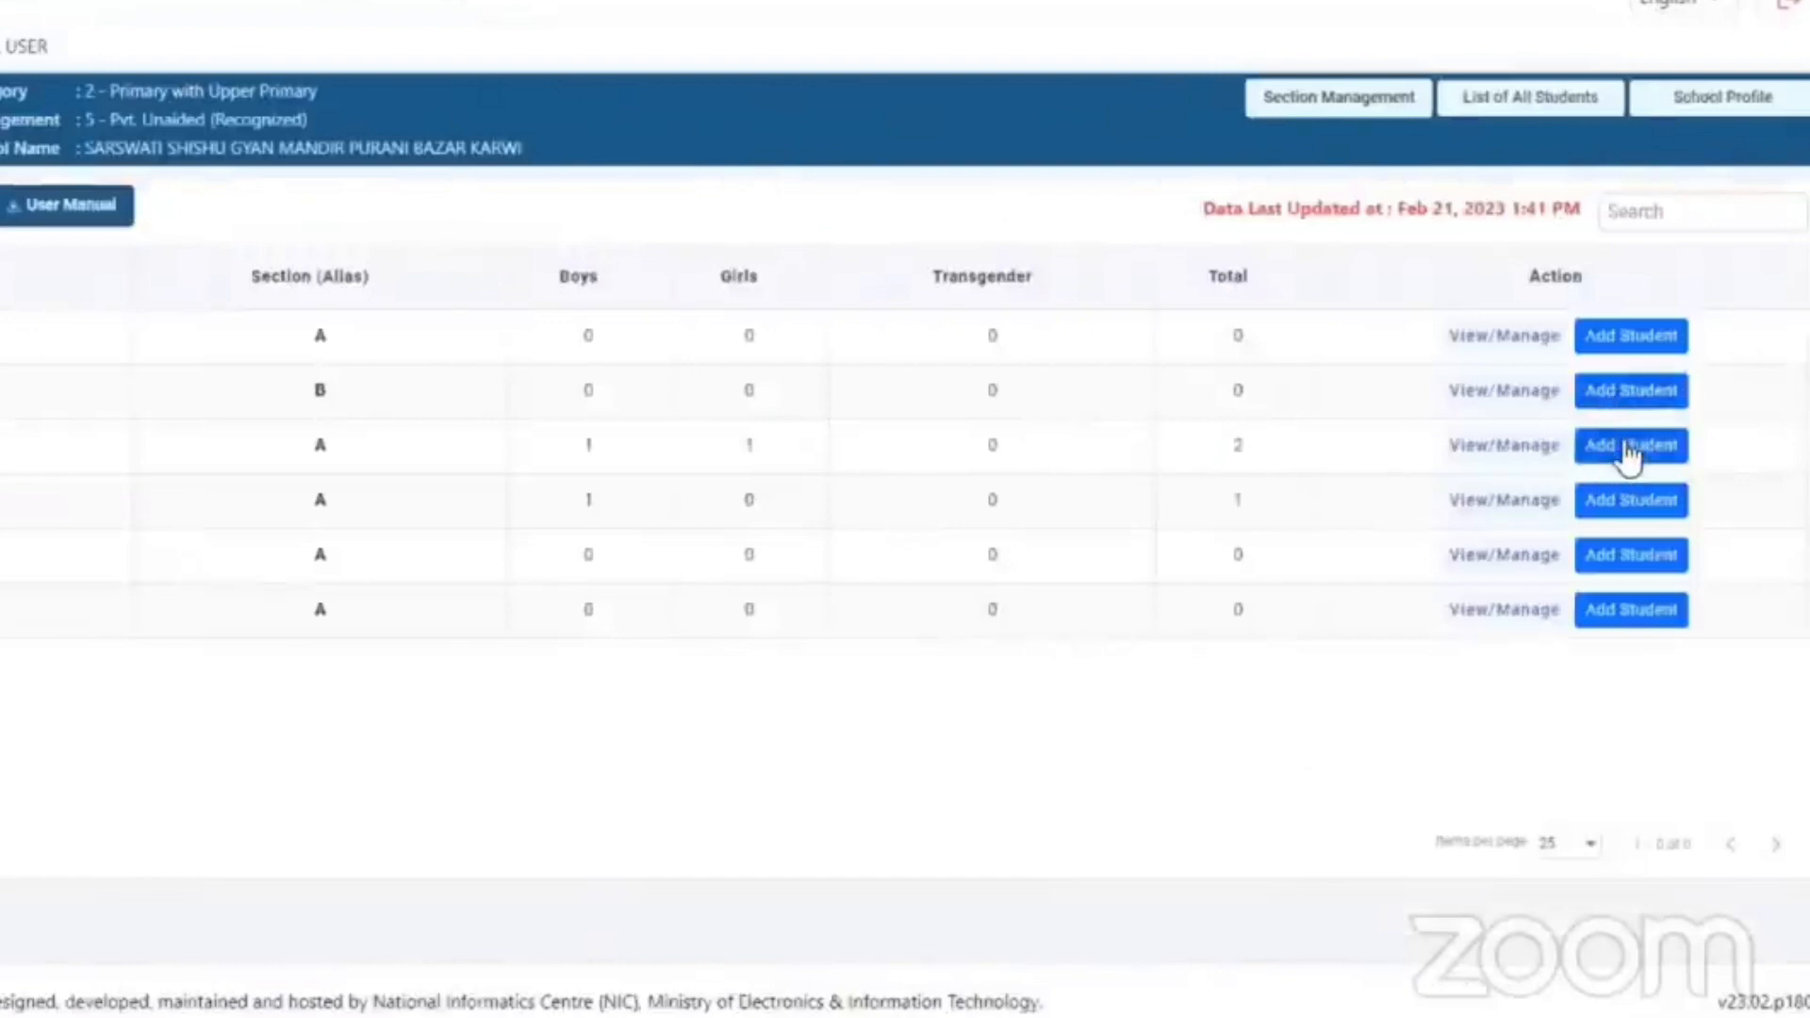
pyautogui.click(1632, 453)
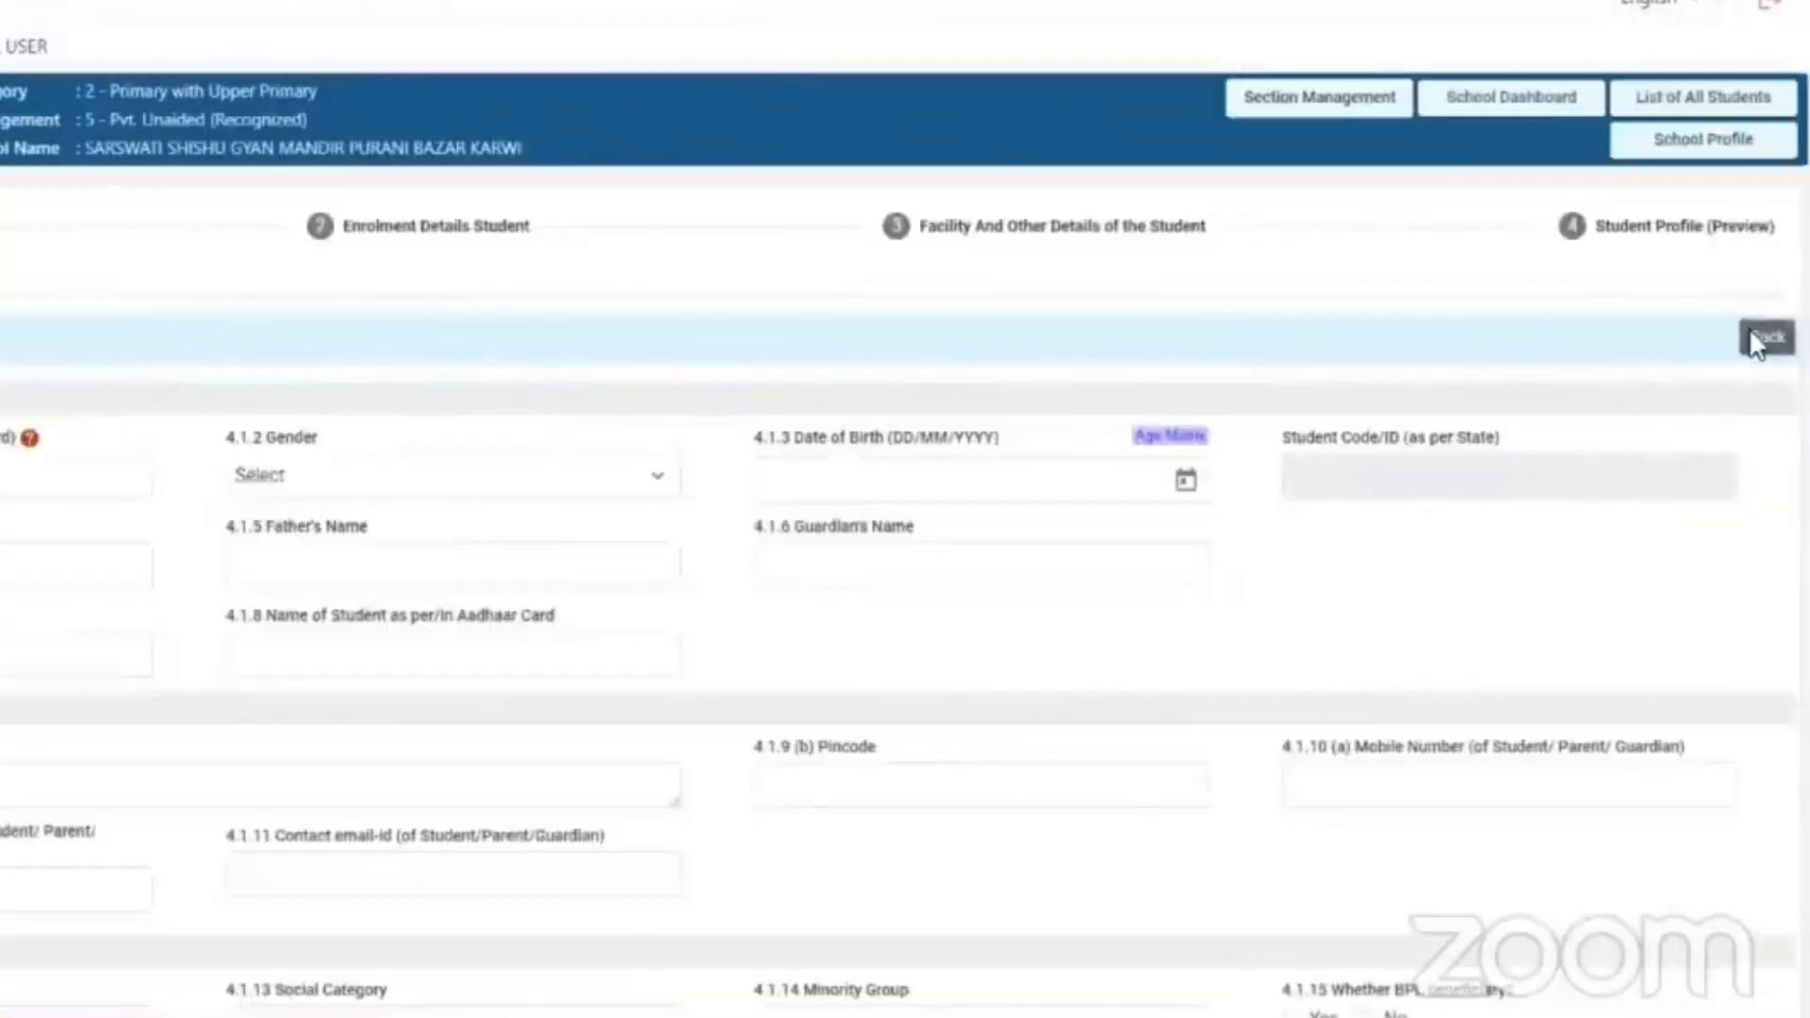
pyautogui.click(1754, 332)
# - Open the general profile of the student in class IV section A and examine its name, gender and student code fields
pyautogui.click(1603, 453)
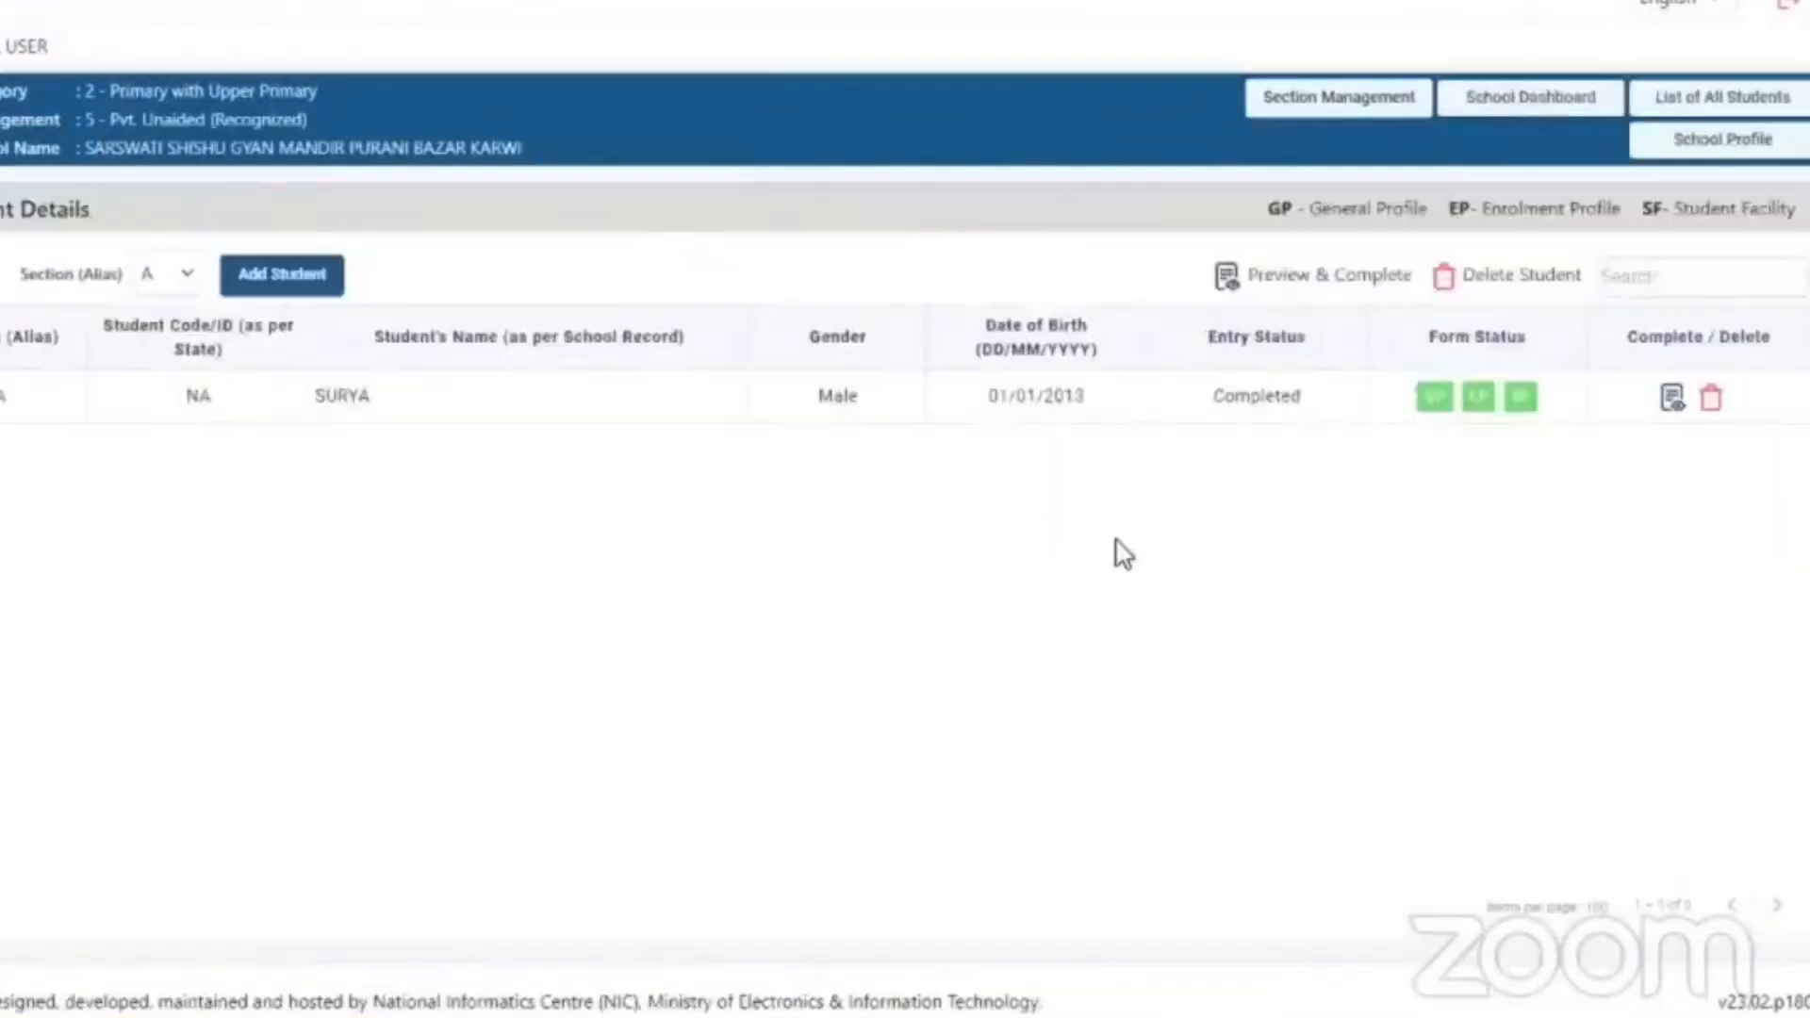
pyautogui.click(1434, 397)
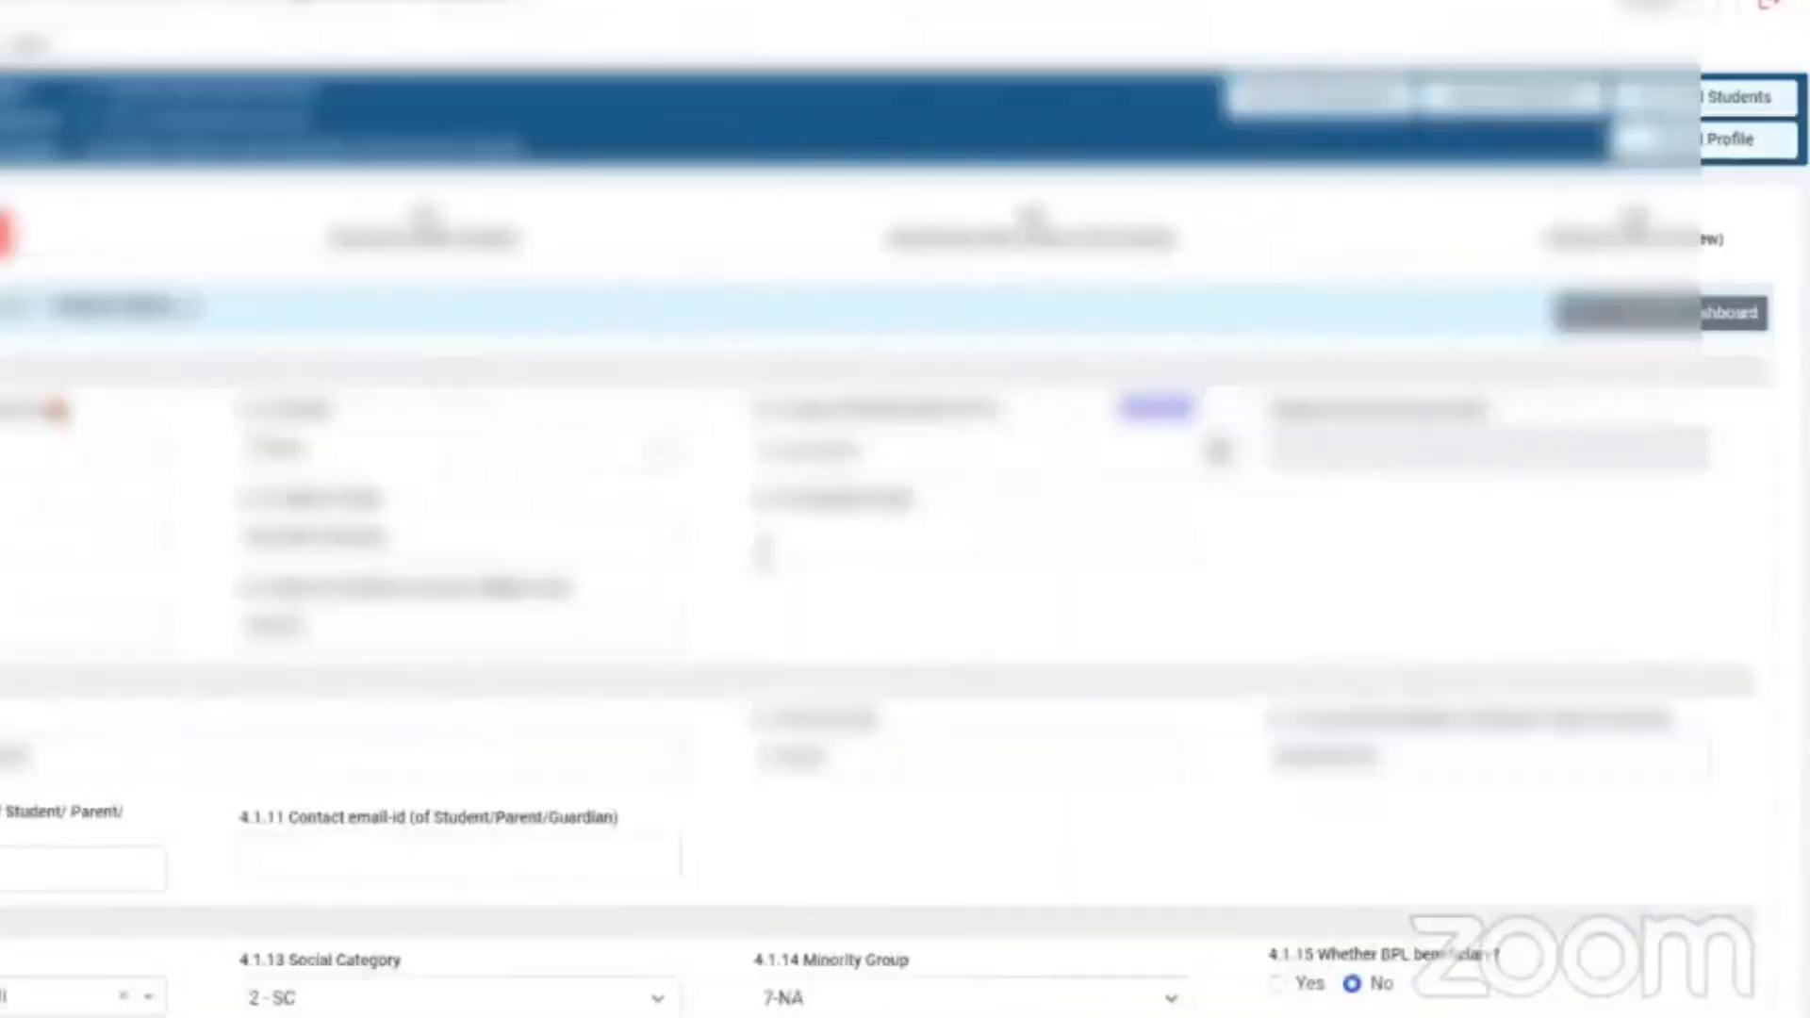
pyautogui.click(125, 448)
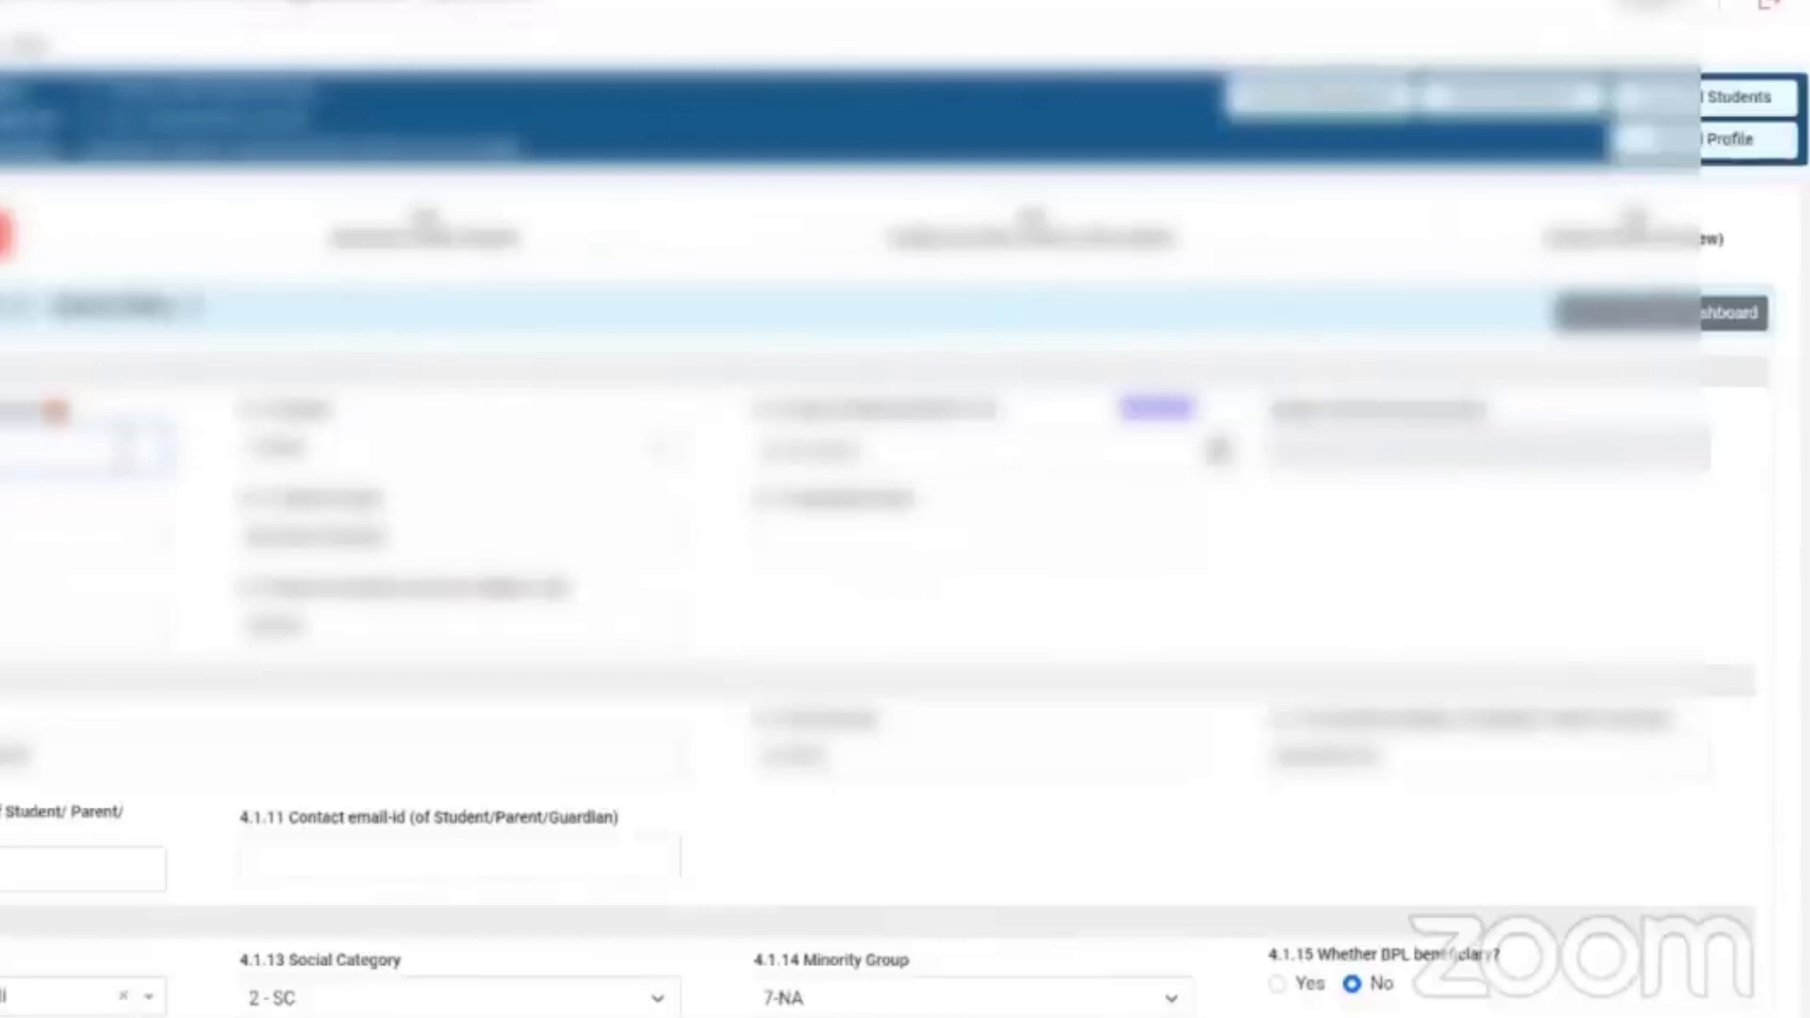
pyautogui.click(437, 467)
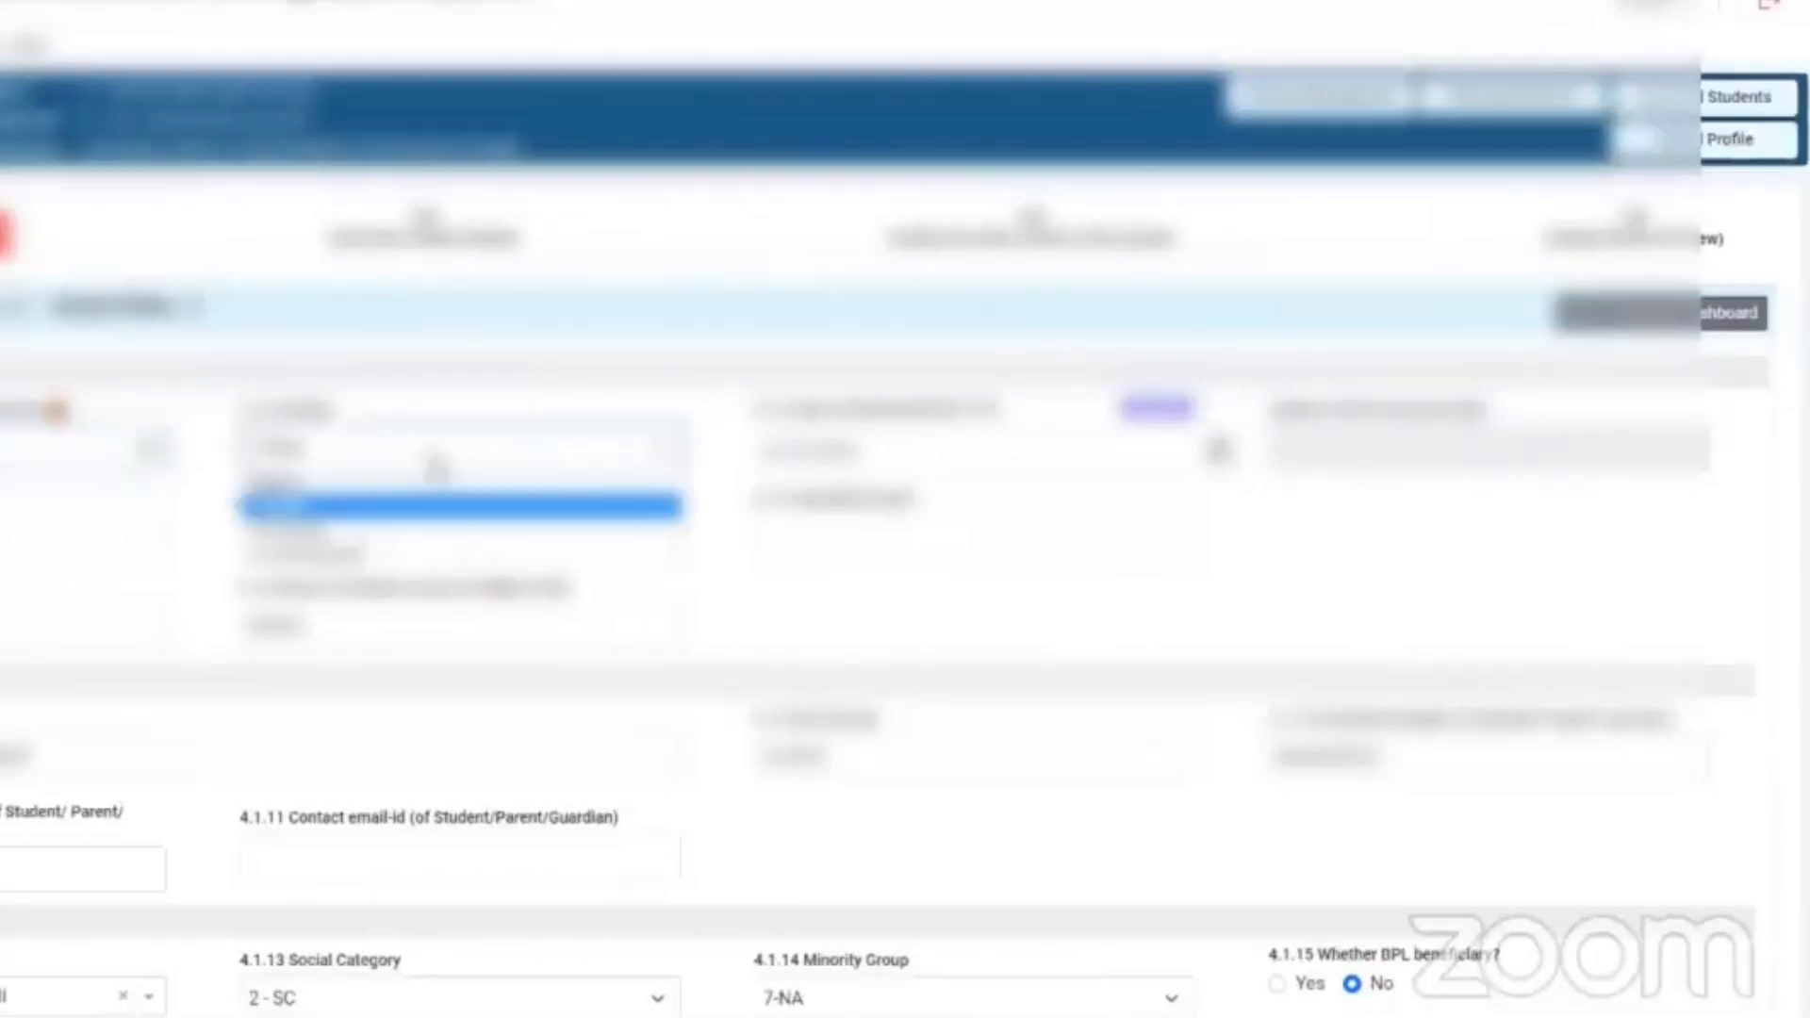
pyautogui.click(436, 467)
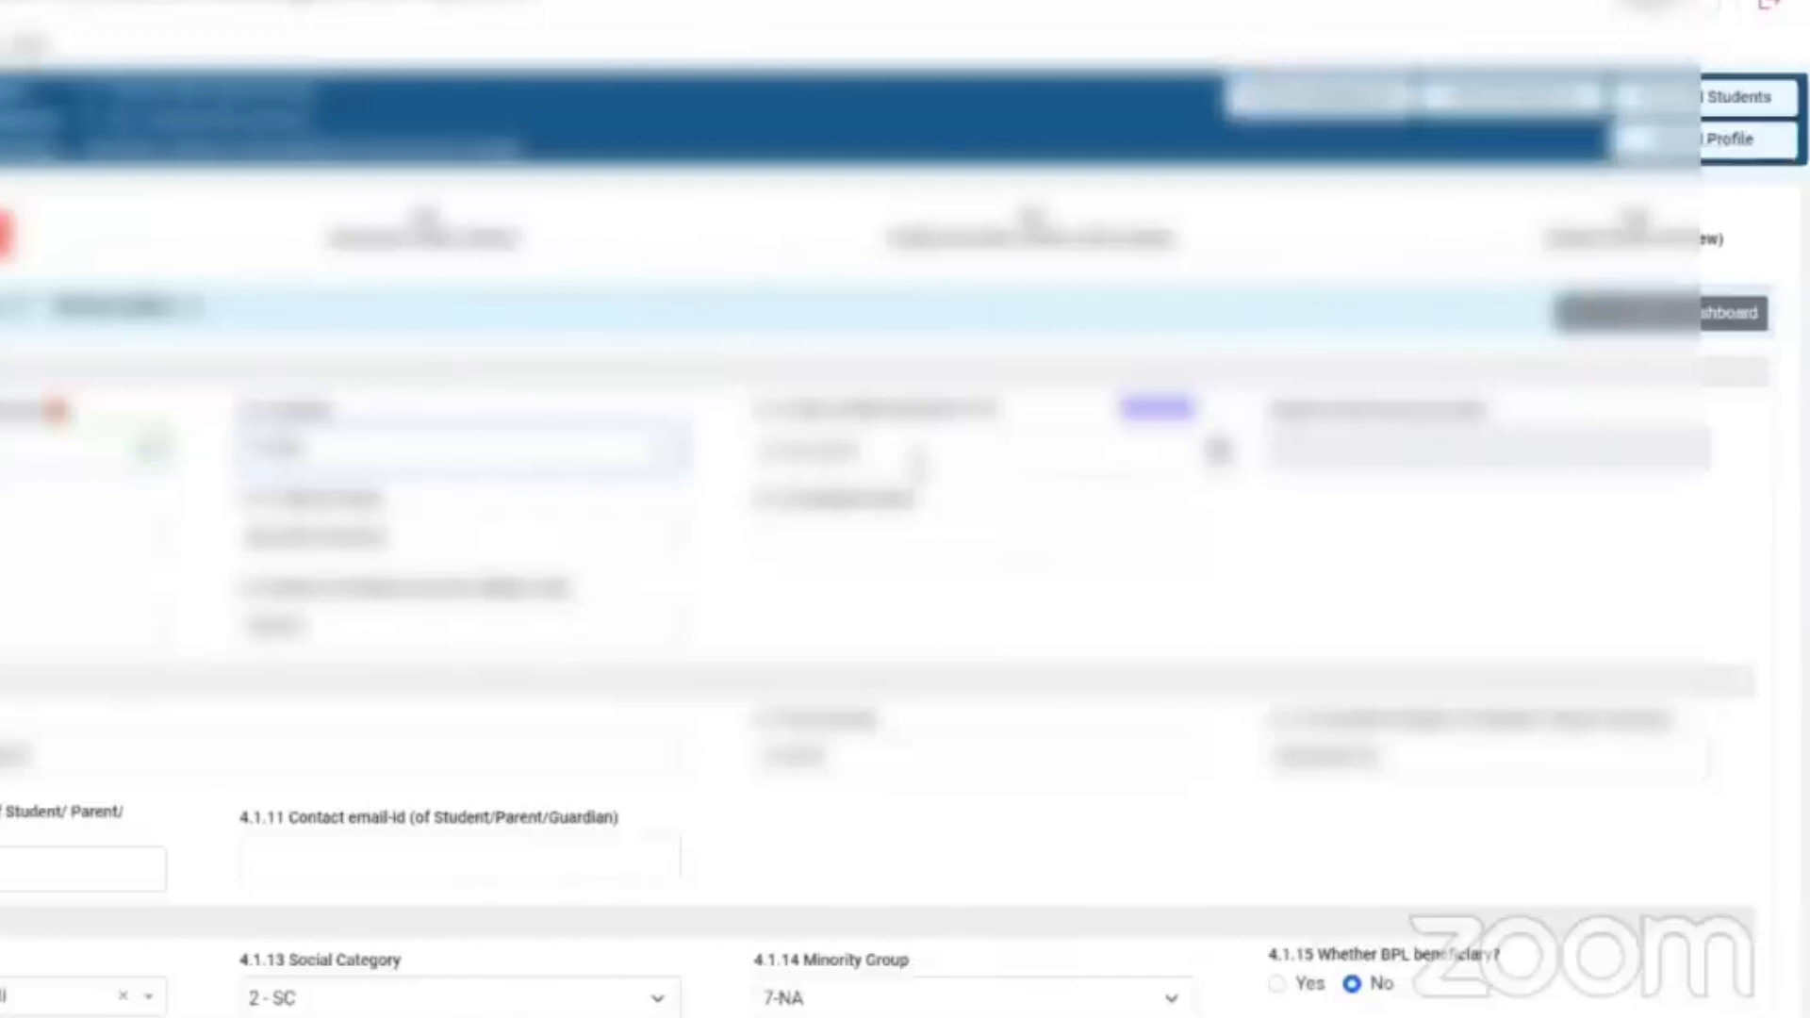
pyautogui.click(1312, 445)
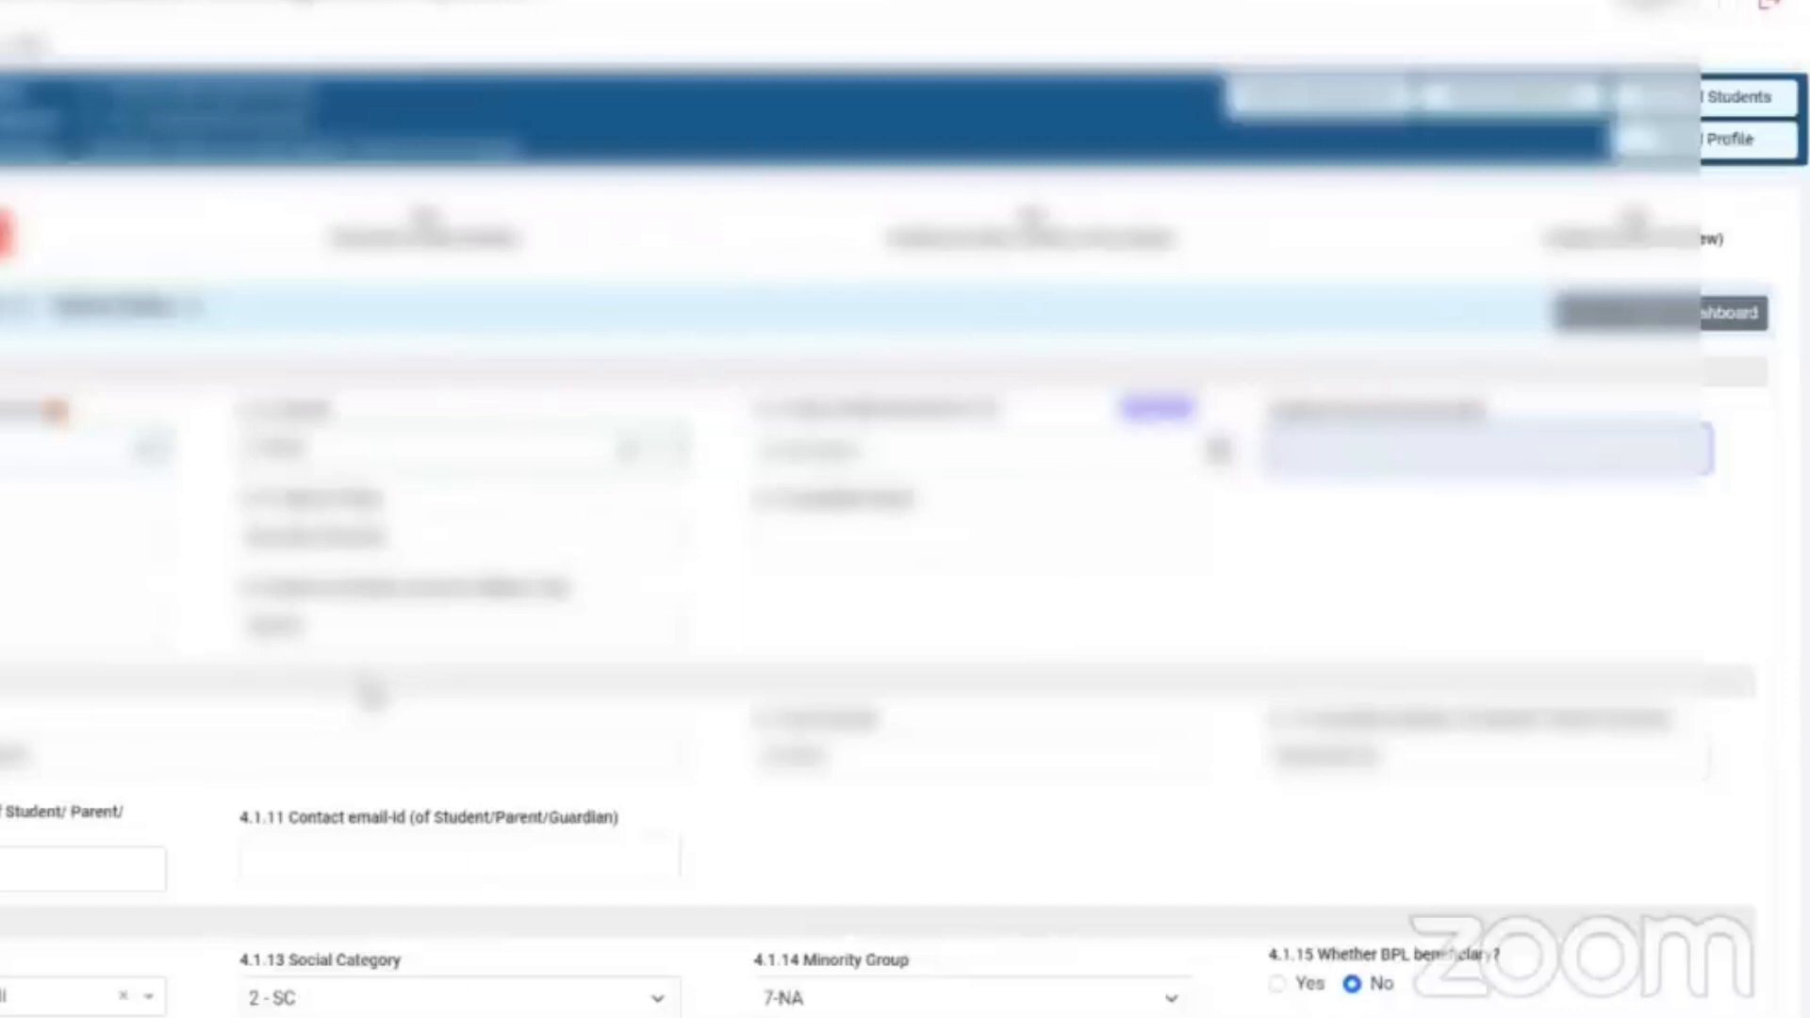
# - Review the available choices for the student's social category and minority group
pyautogui.scroll(-3, 887, 510)
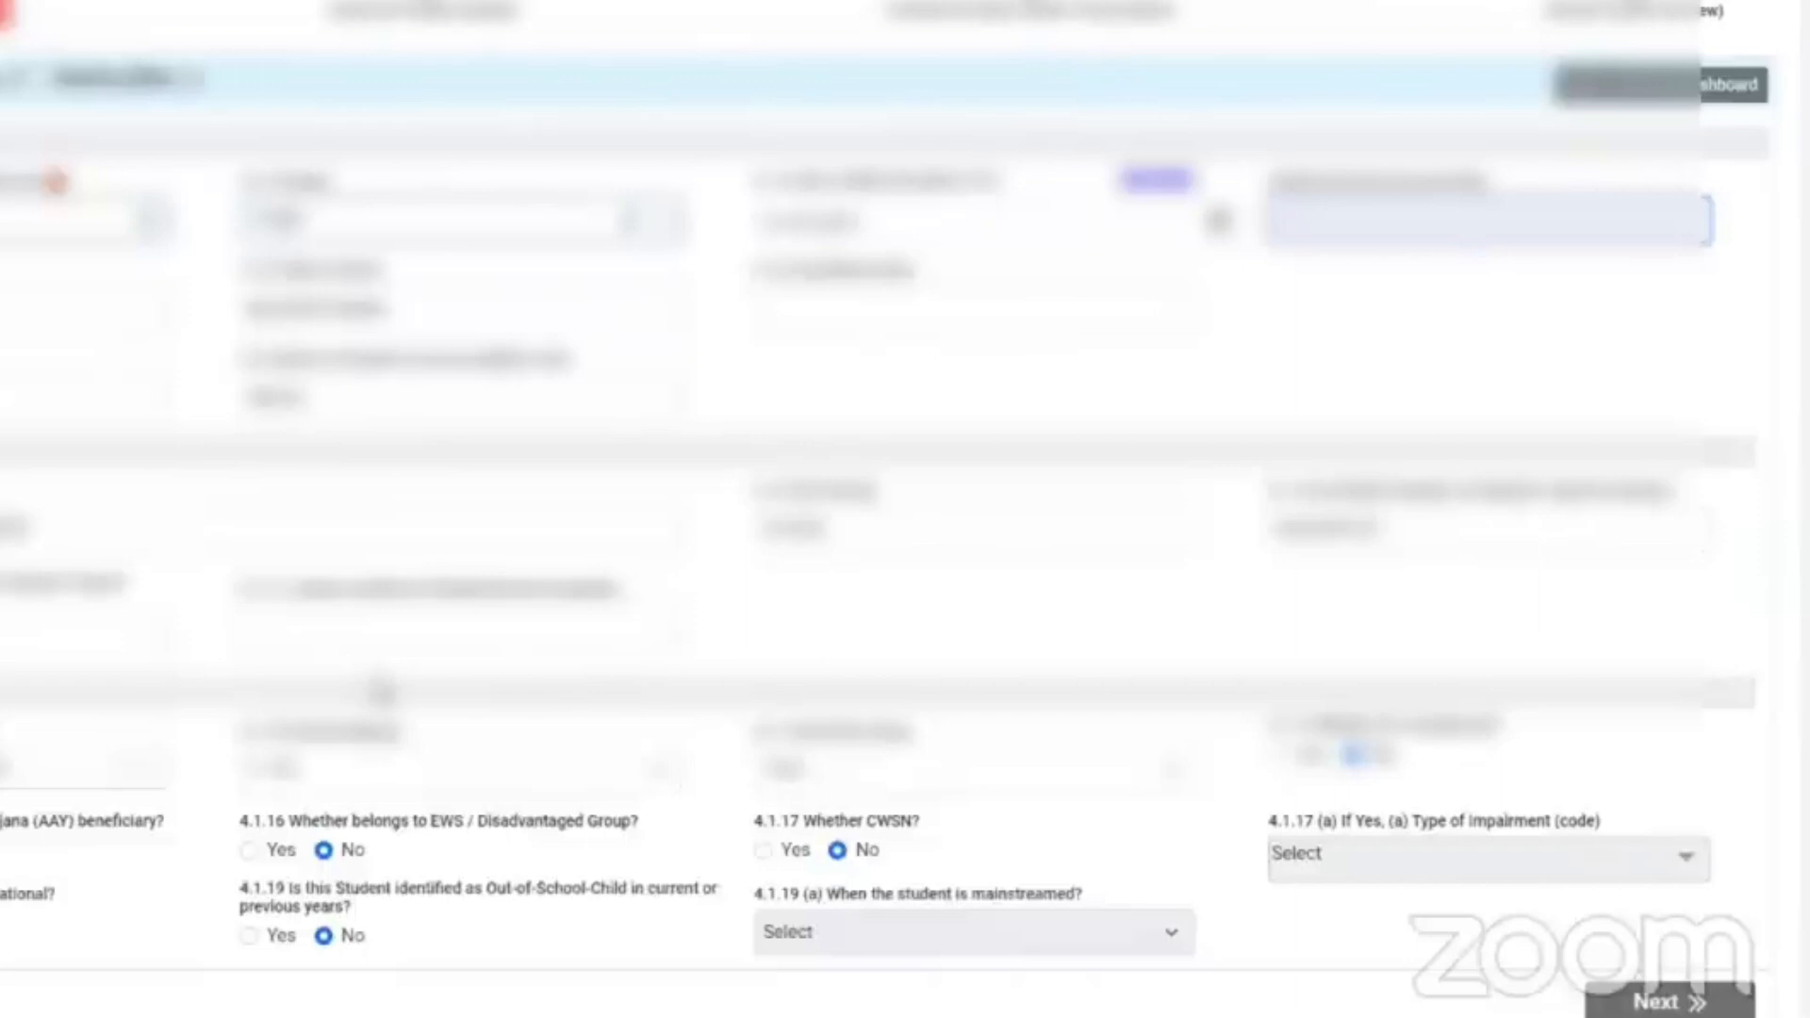
pyautogui.scroll(-1, 381, 693)
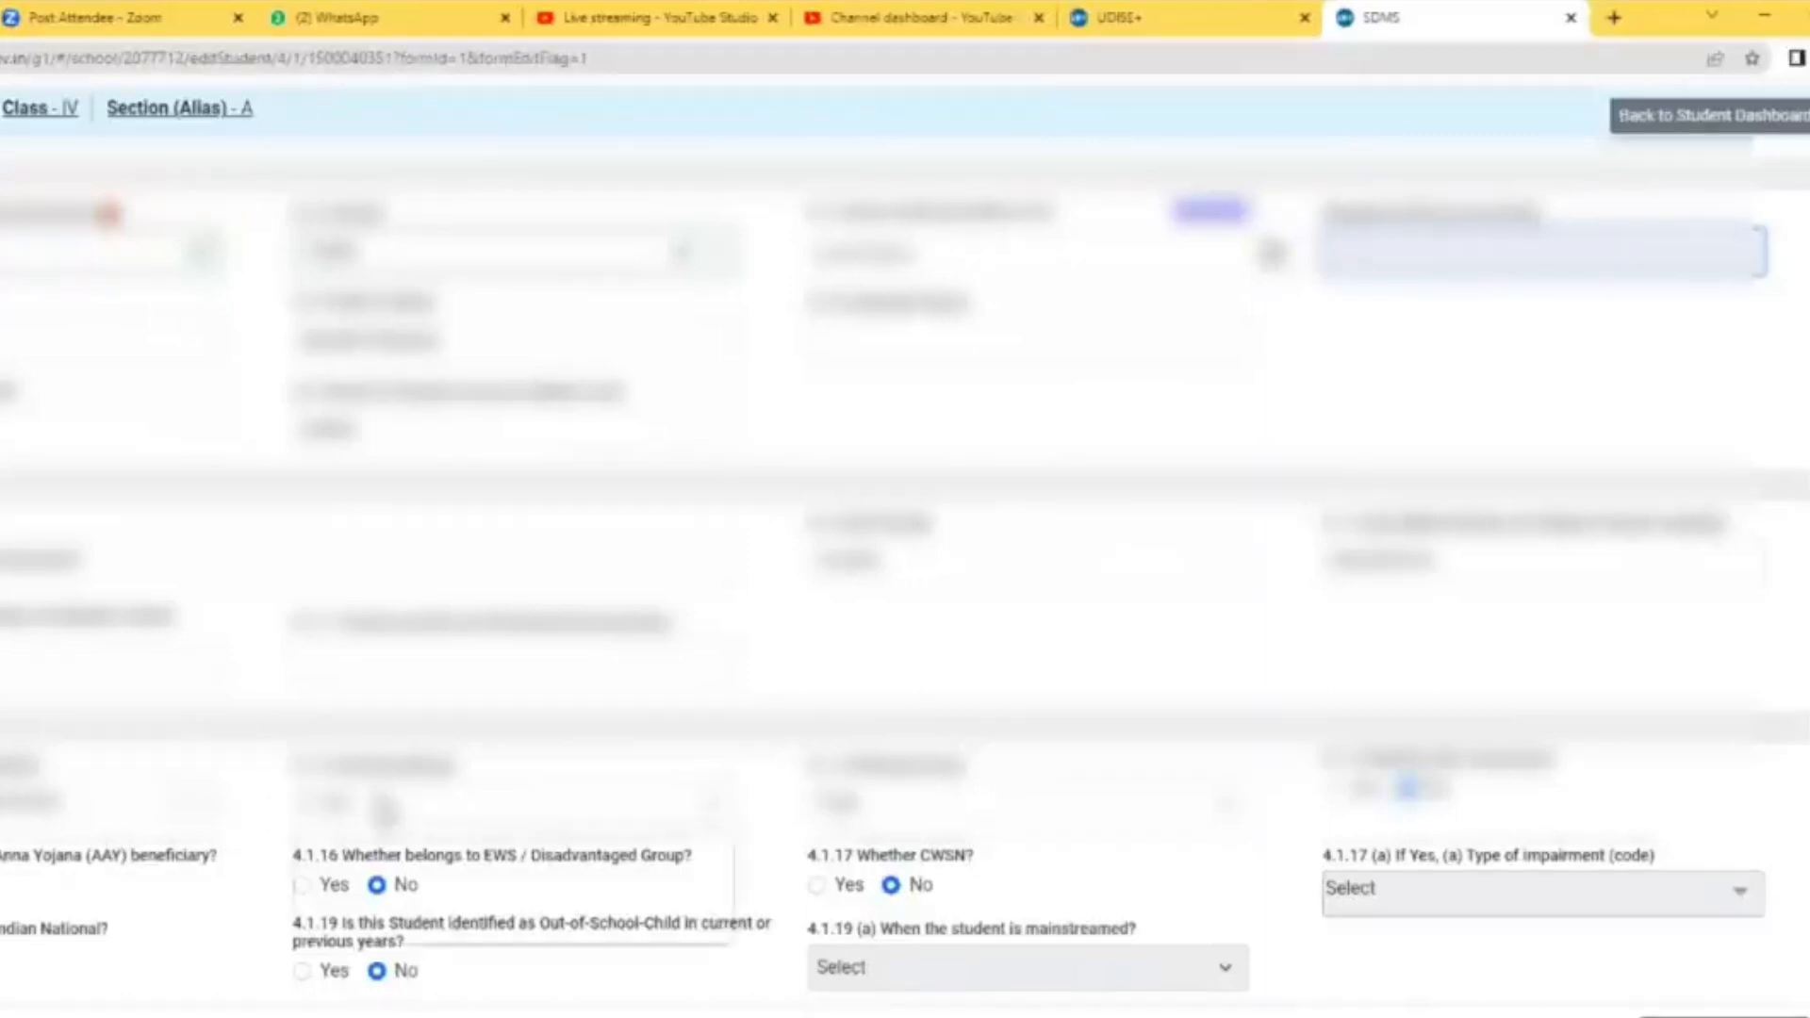
pyautogui.click(385, 809)
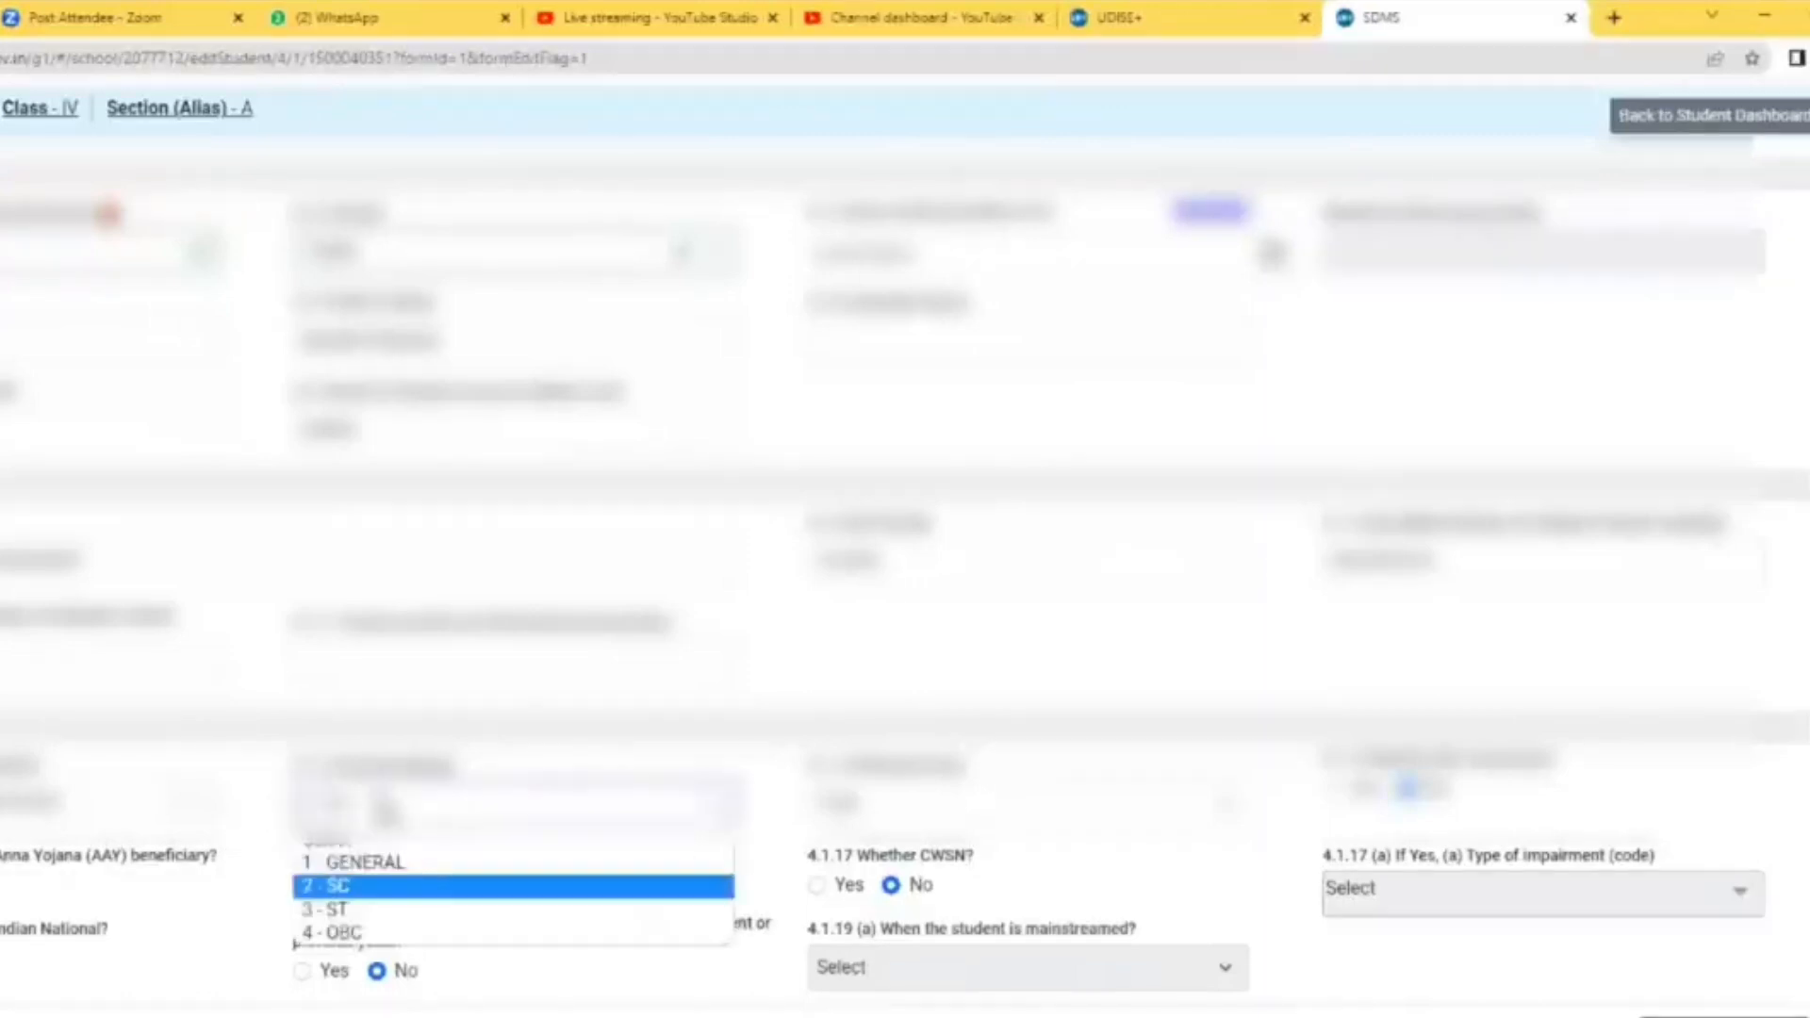
pyautogui.click(924, 812)
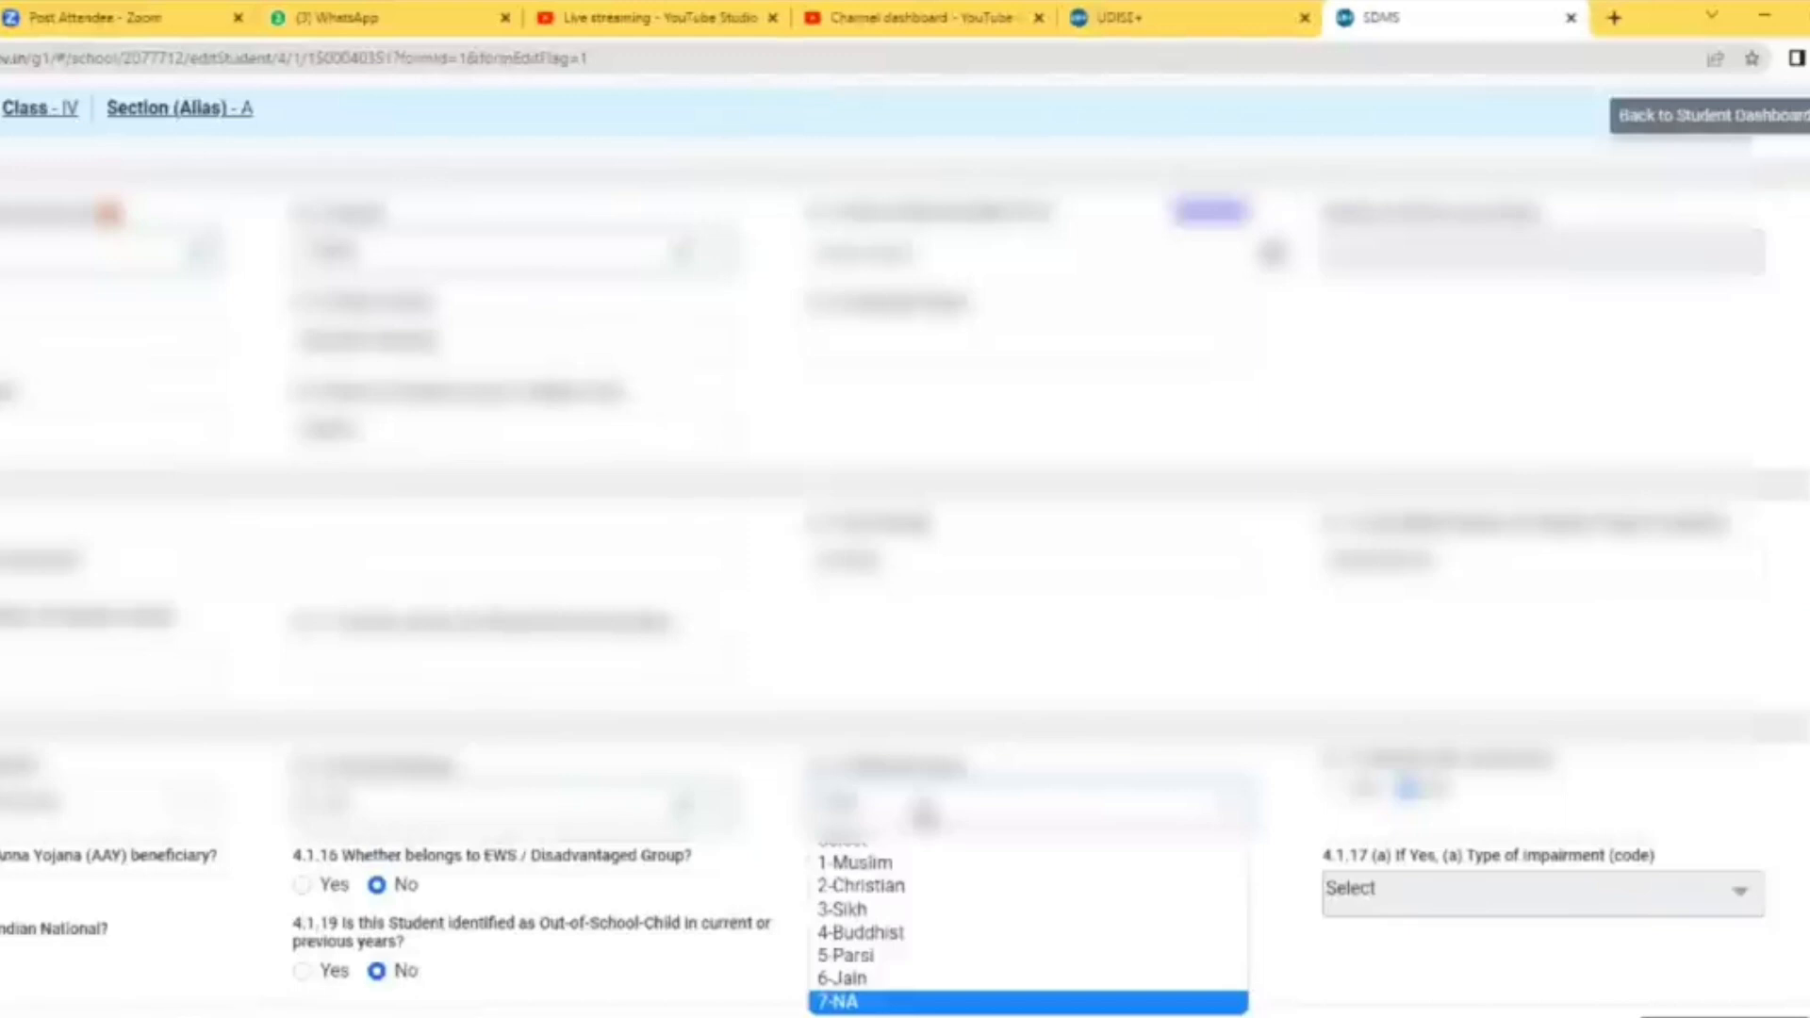
pyautogui.click(924, 813)
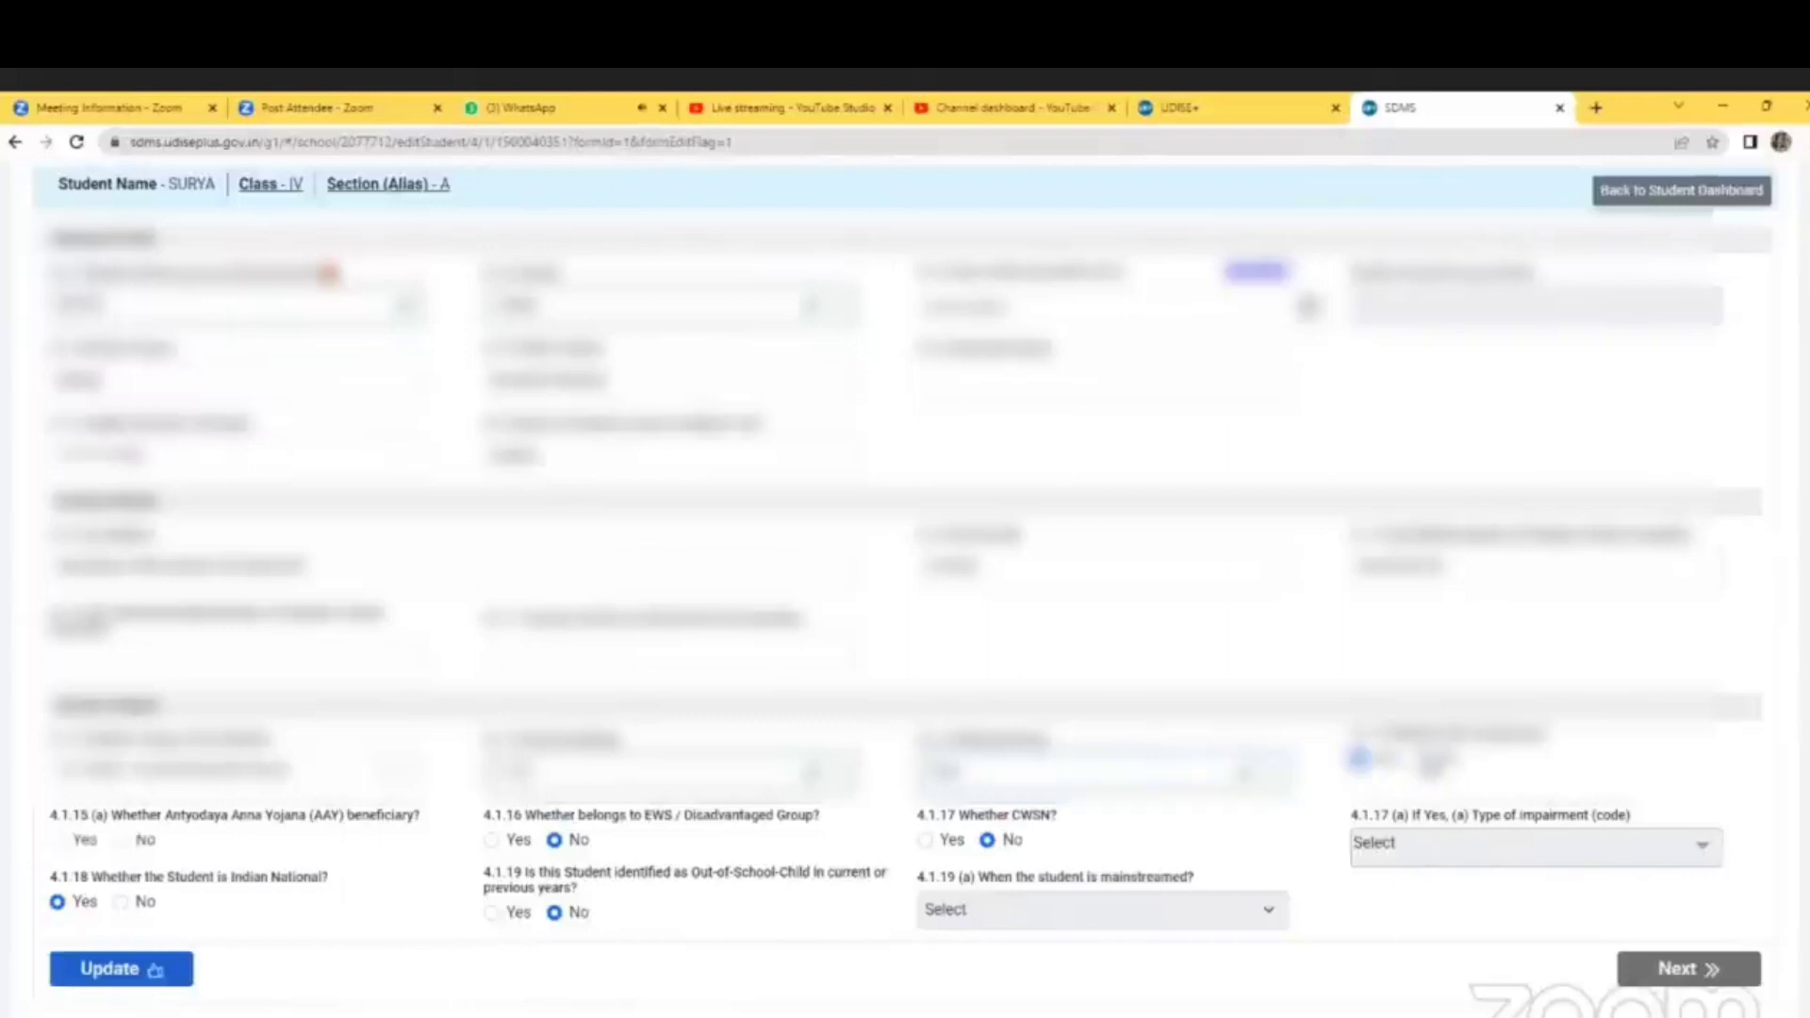
# - Try Yes for BPL beneficiary and for EWS / Disadvantaged Group, setting each back to No
pyautogui.click(1361, 760)
pyautogui.click(1422, 760)
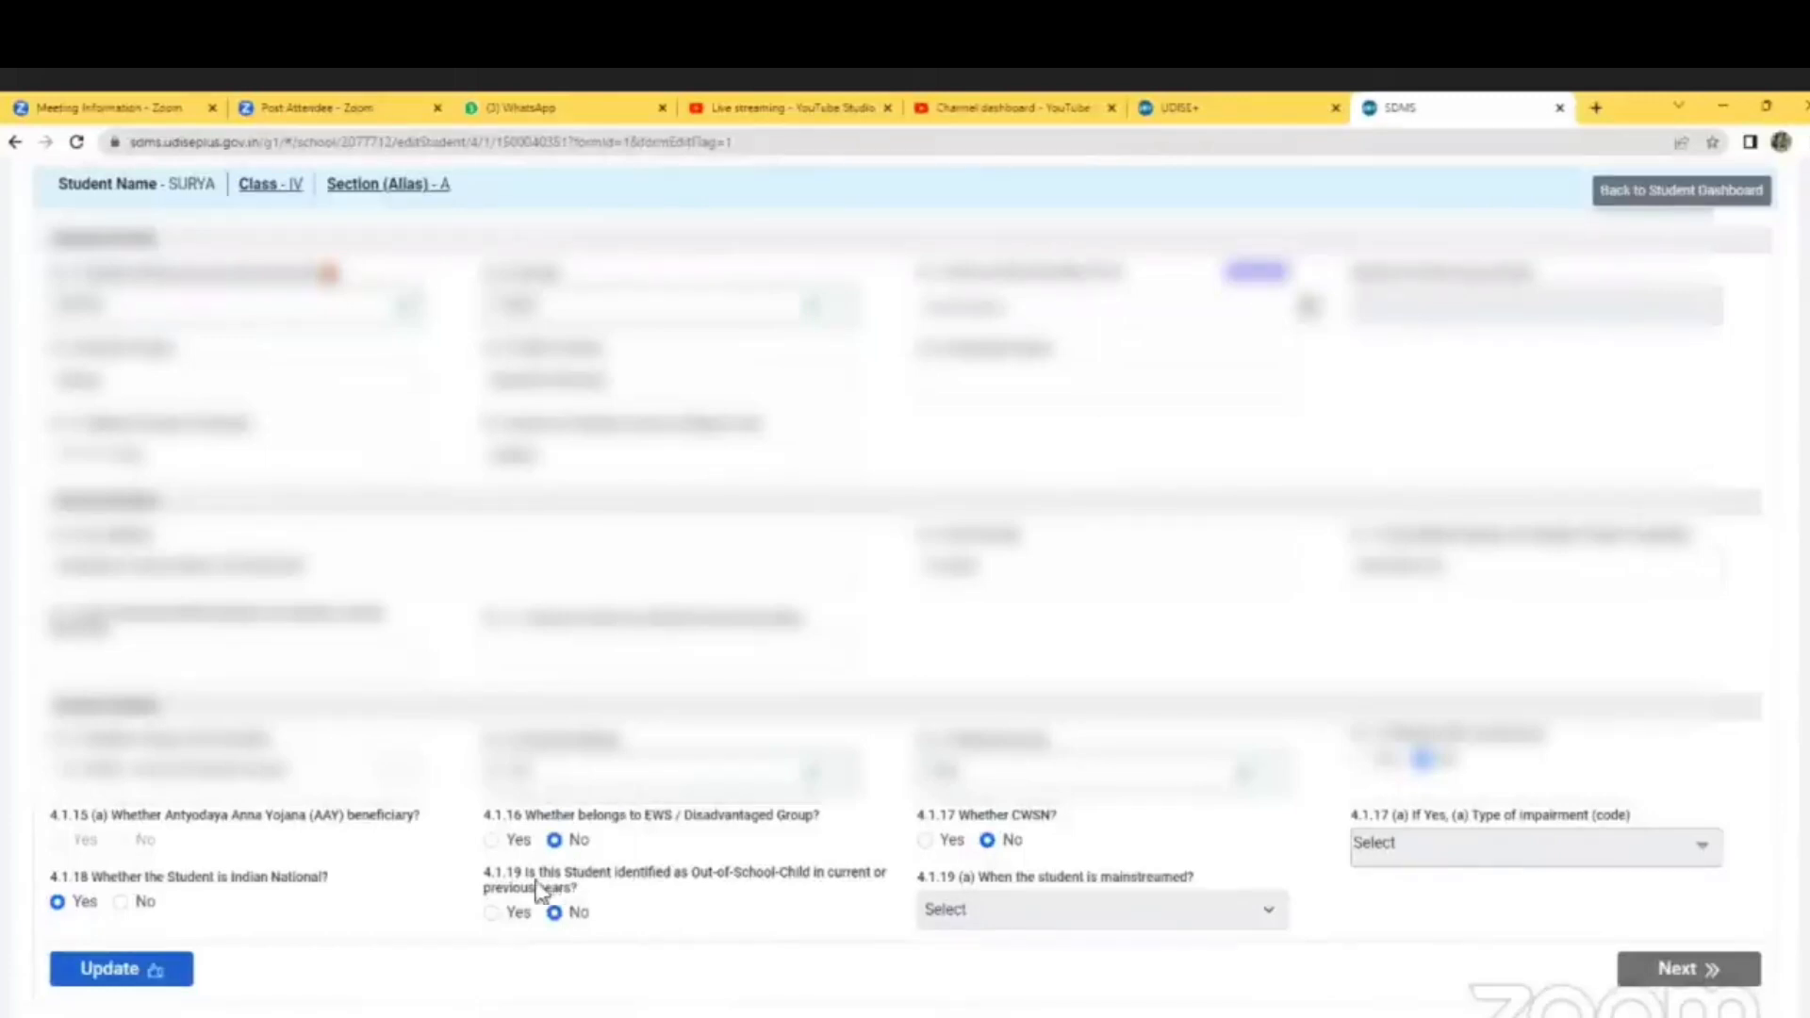
pyautogui.click(495, 843)
pyautogui.click(562, 839)
# - Mark the student as CWSN to examine the impairment type choices, and set CWSN back to No
pyautogui.click(929, 841)
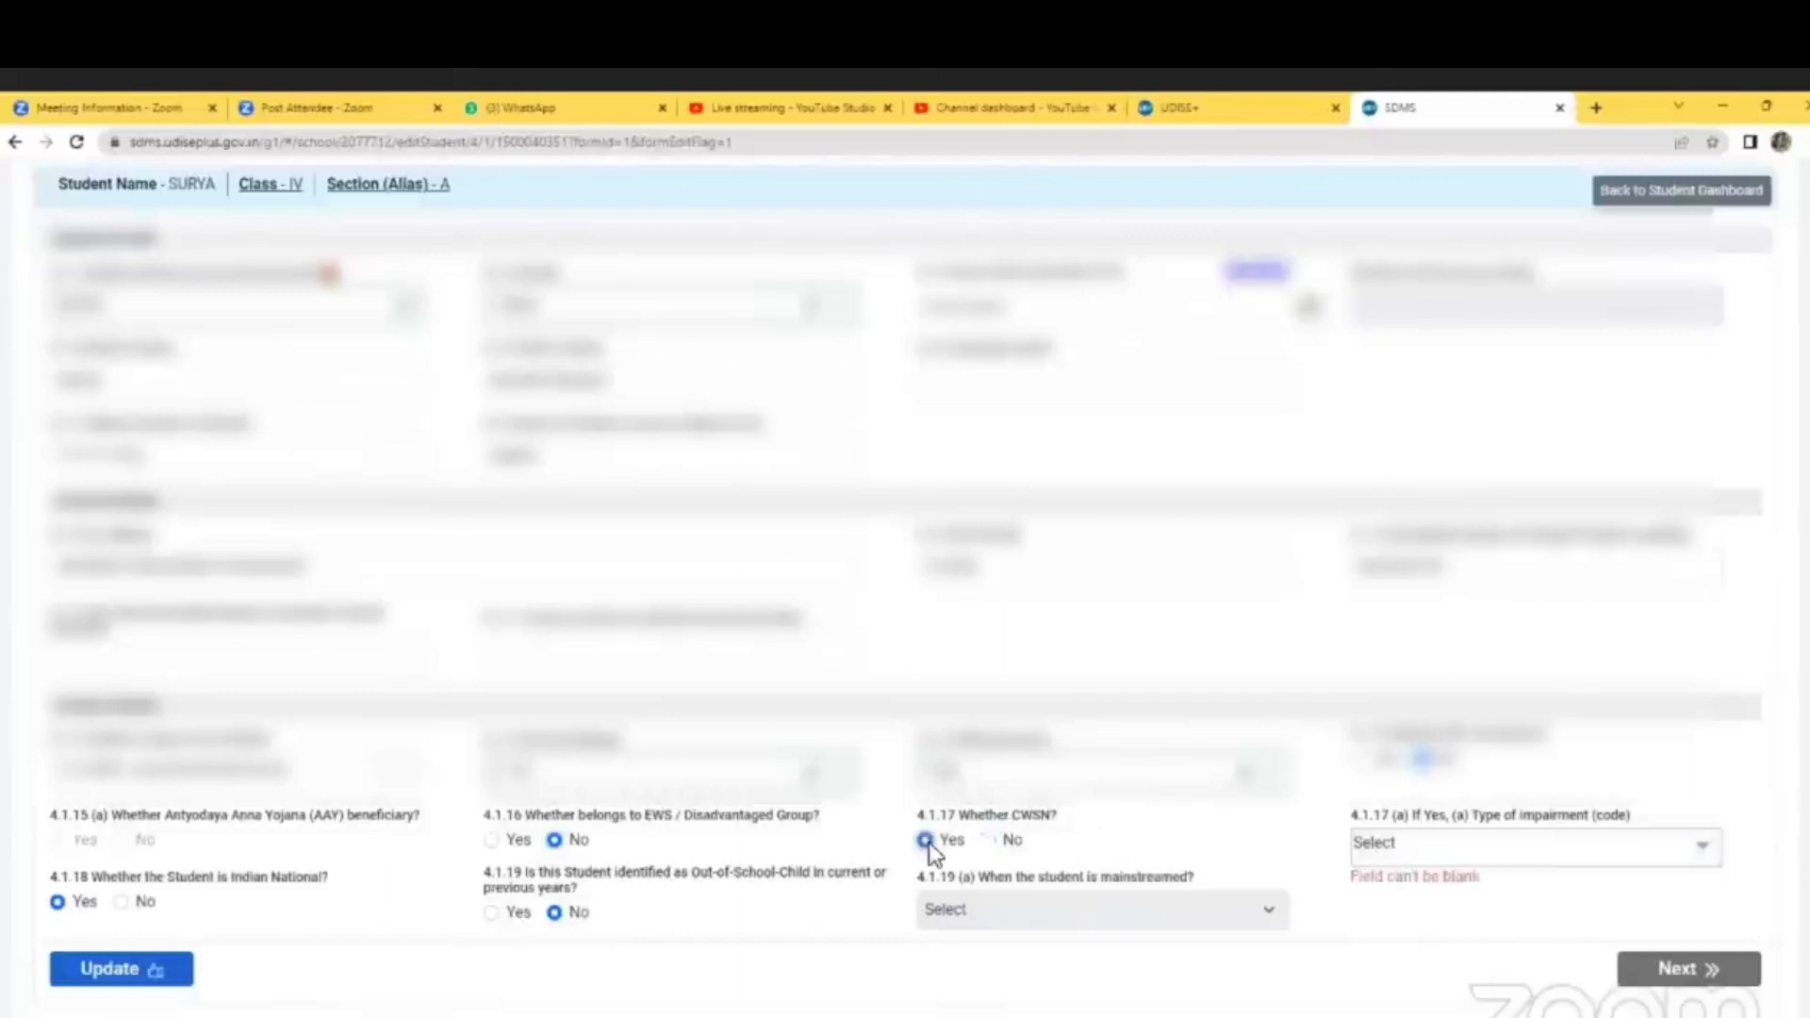
pyautogui.click(1448, 858)
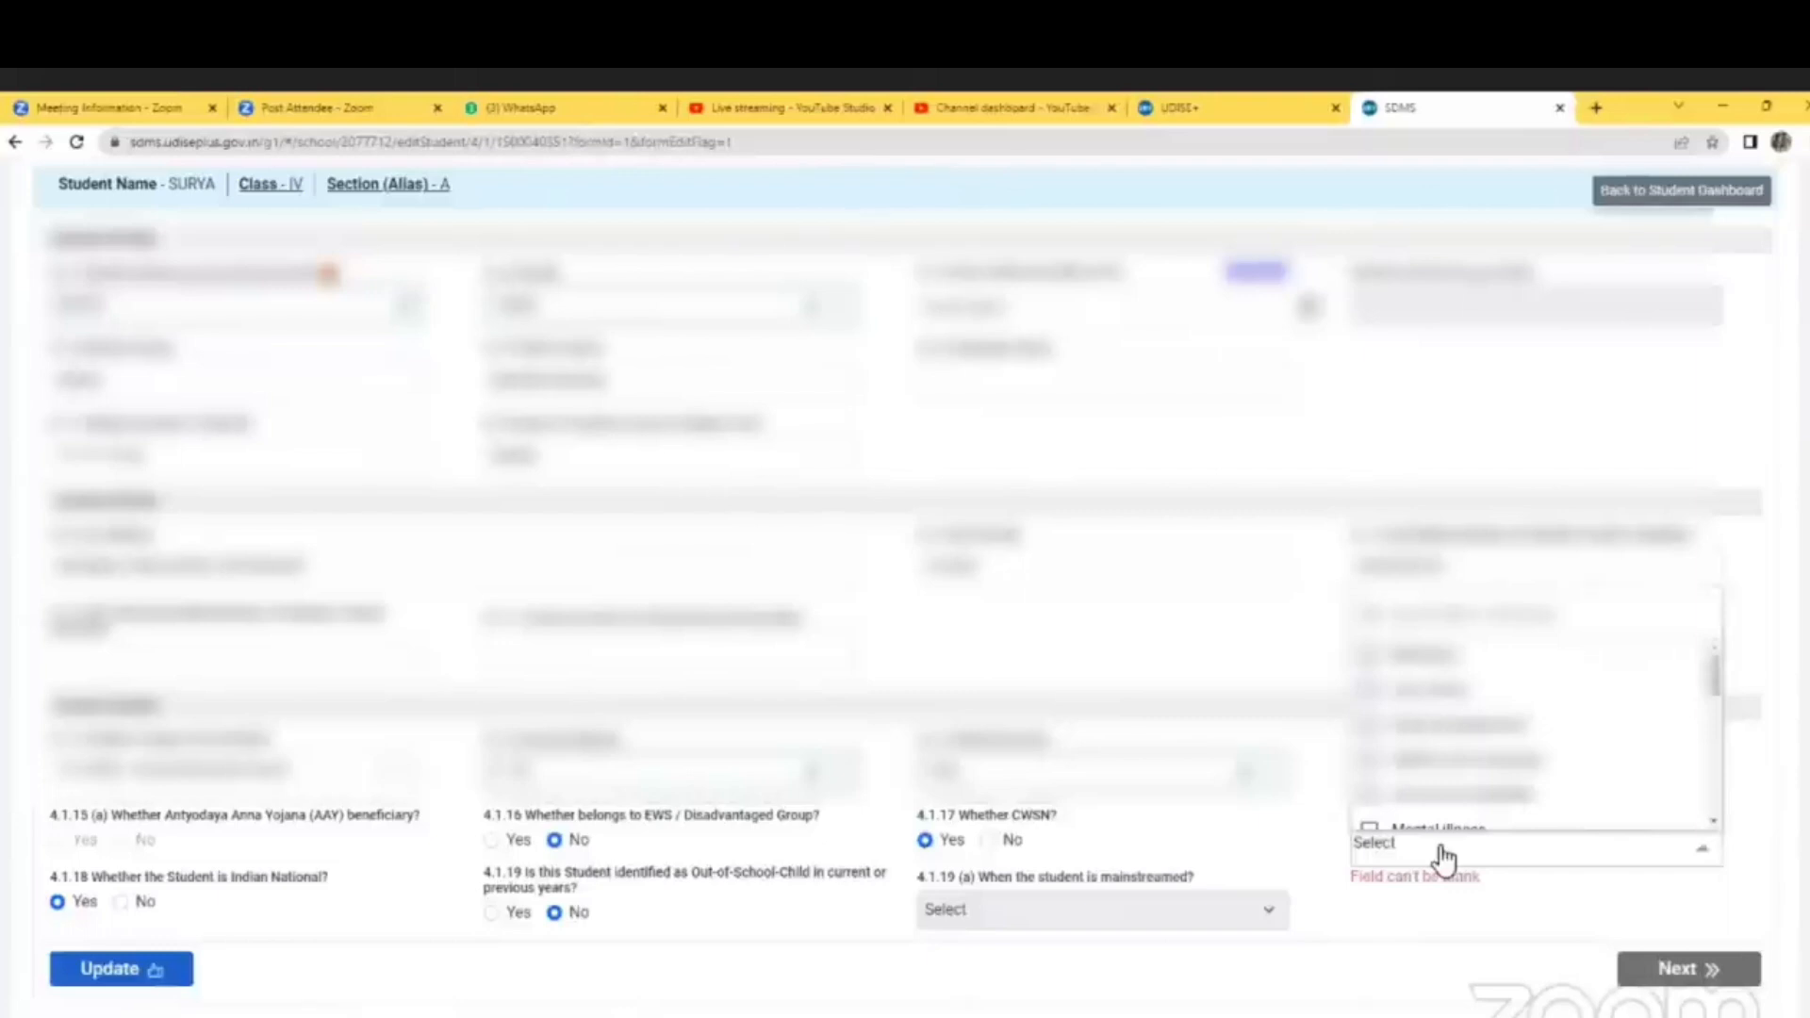
pyautogui.scroll(-3, 1579, 726)
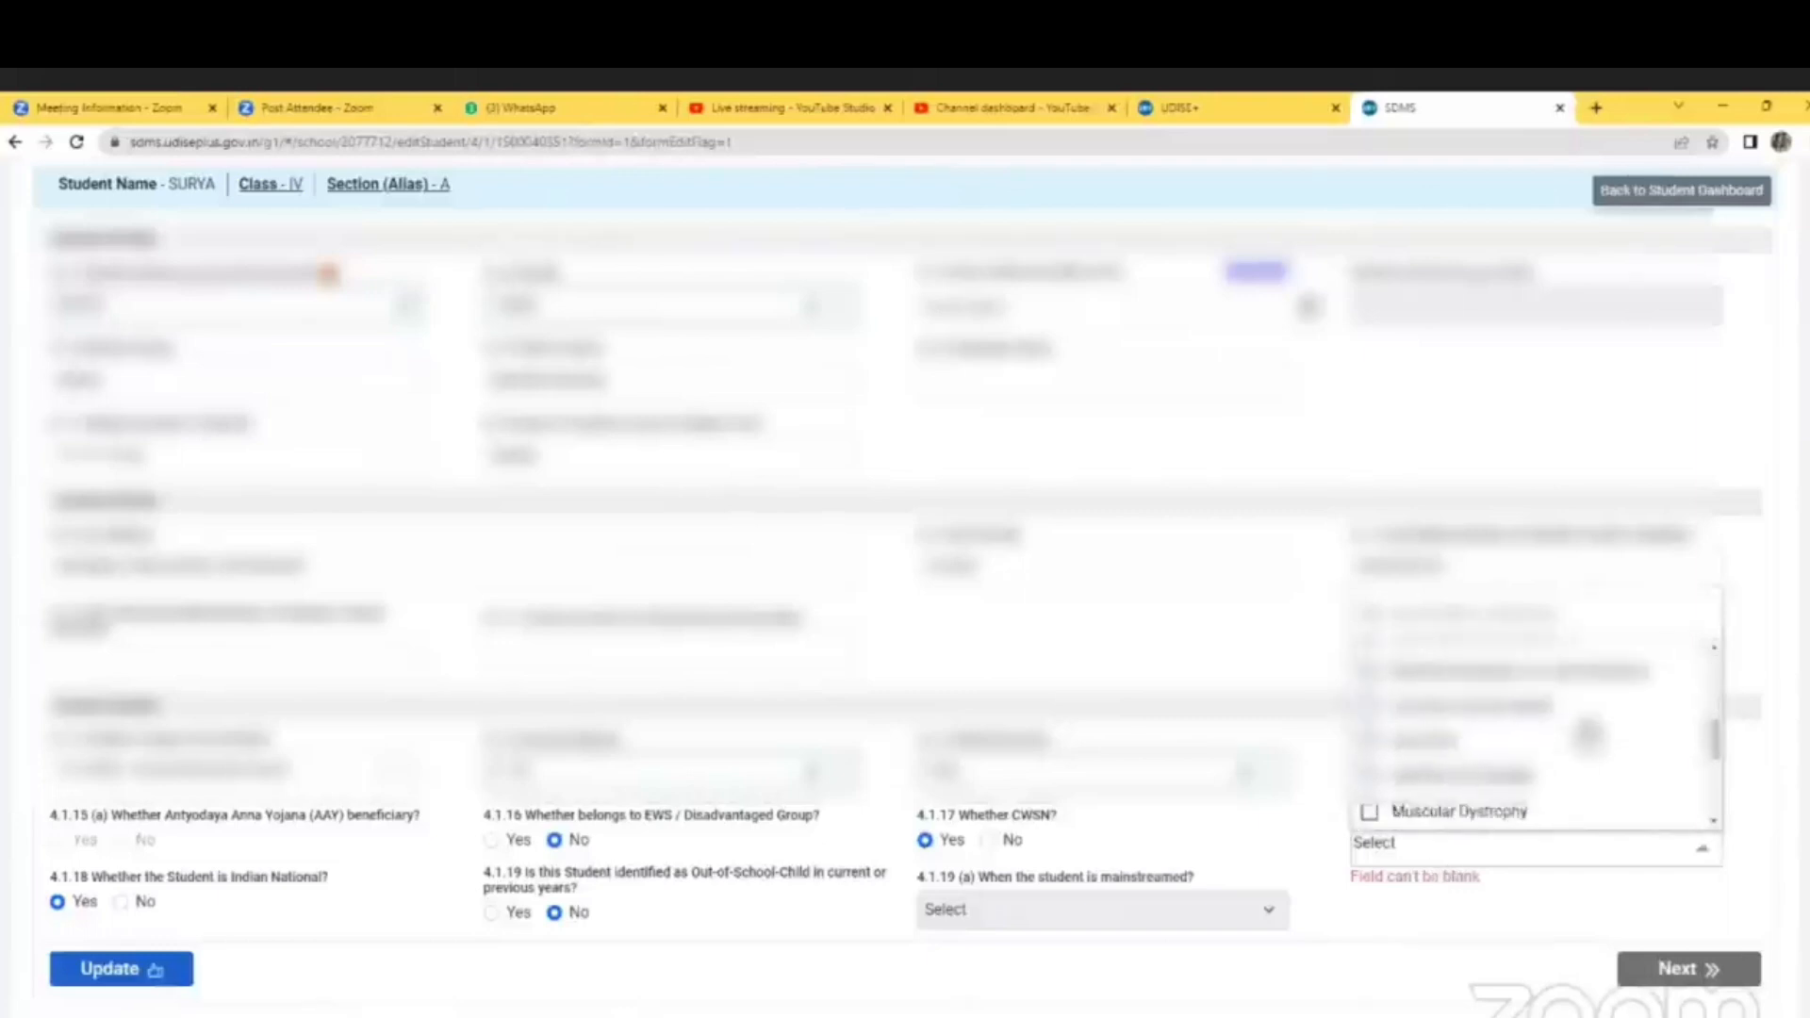
pyautogui.click(1243, 649)
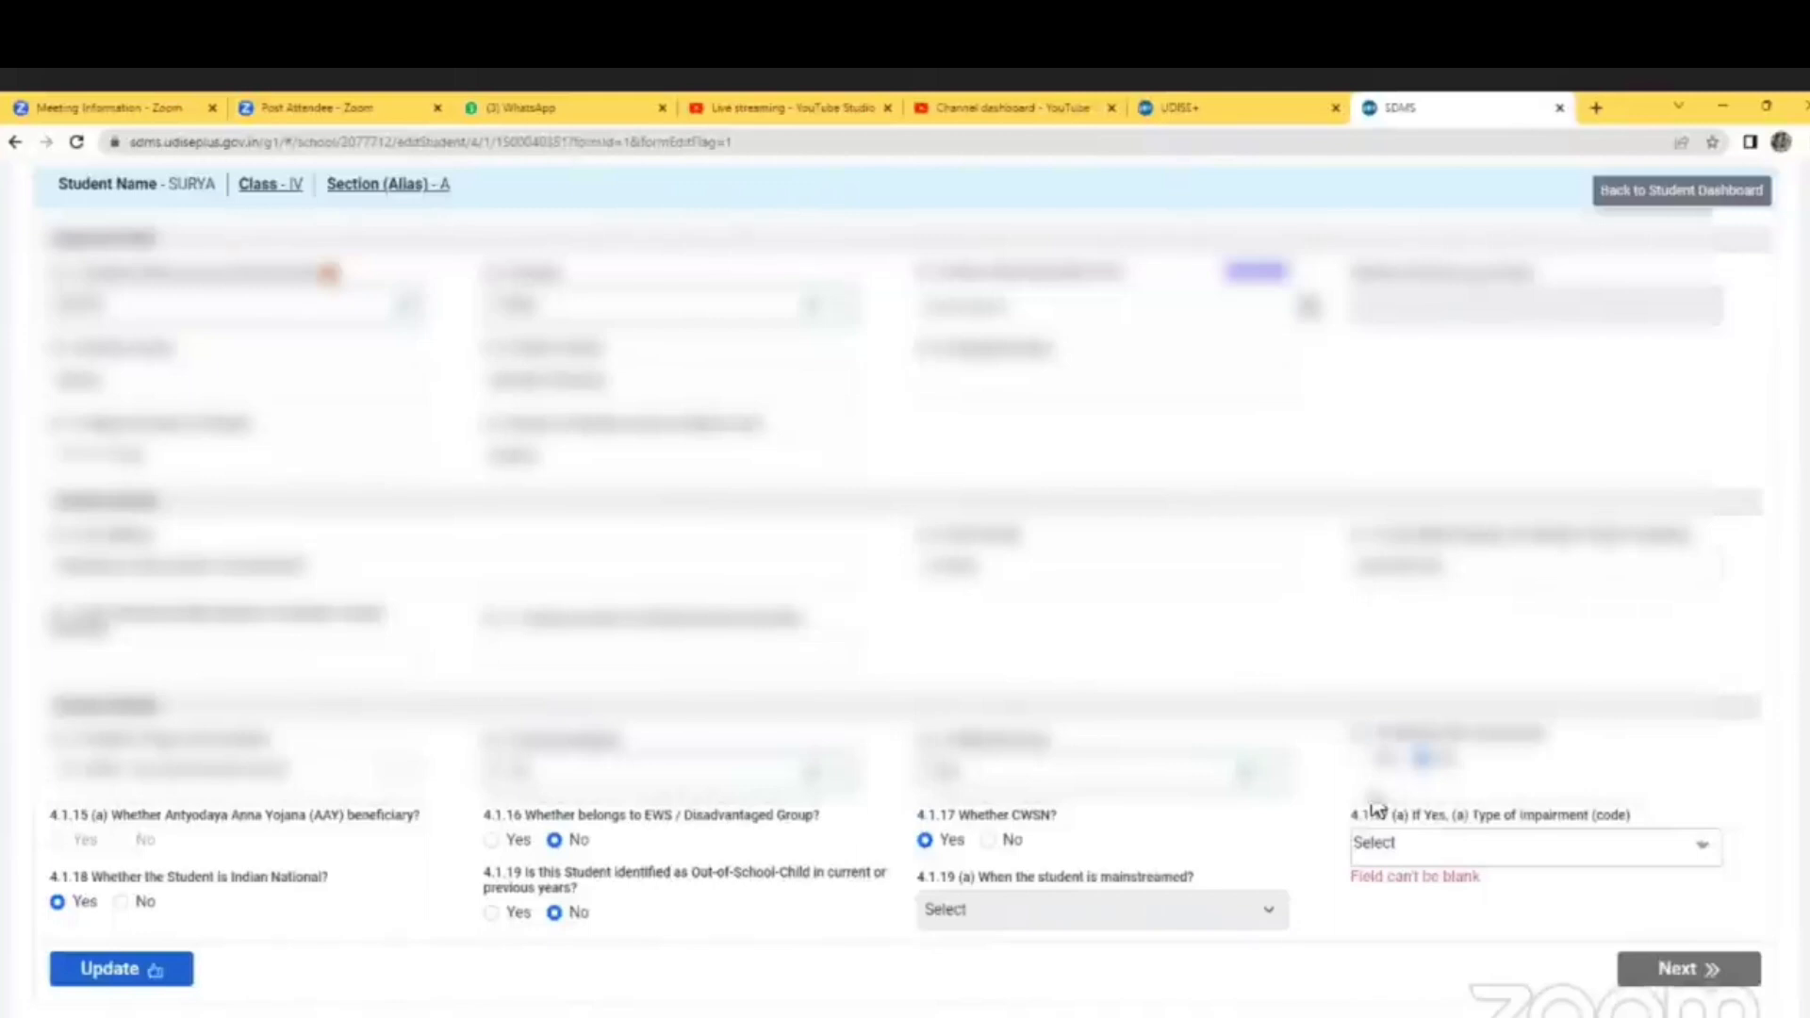
pyautogui.click(987, 840)
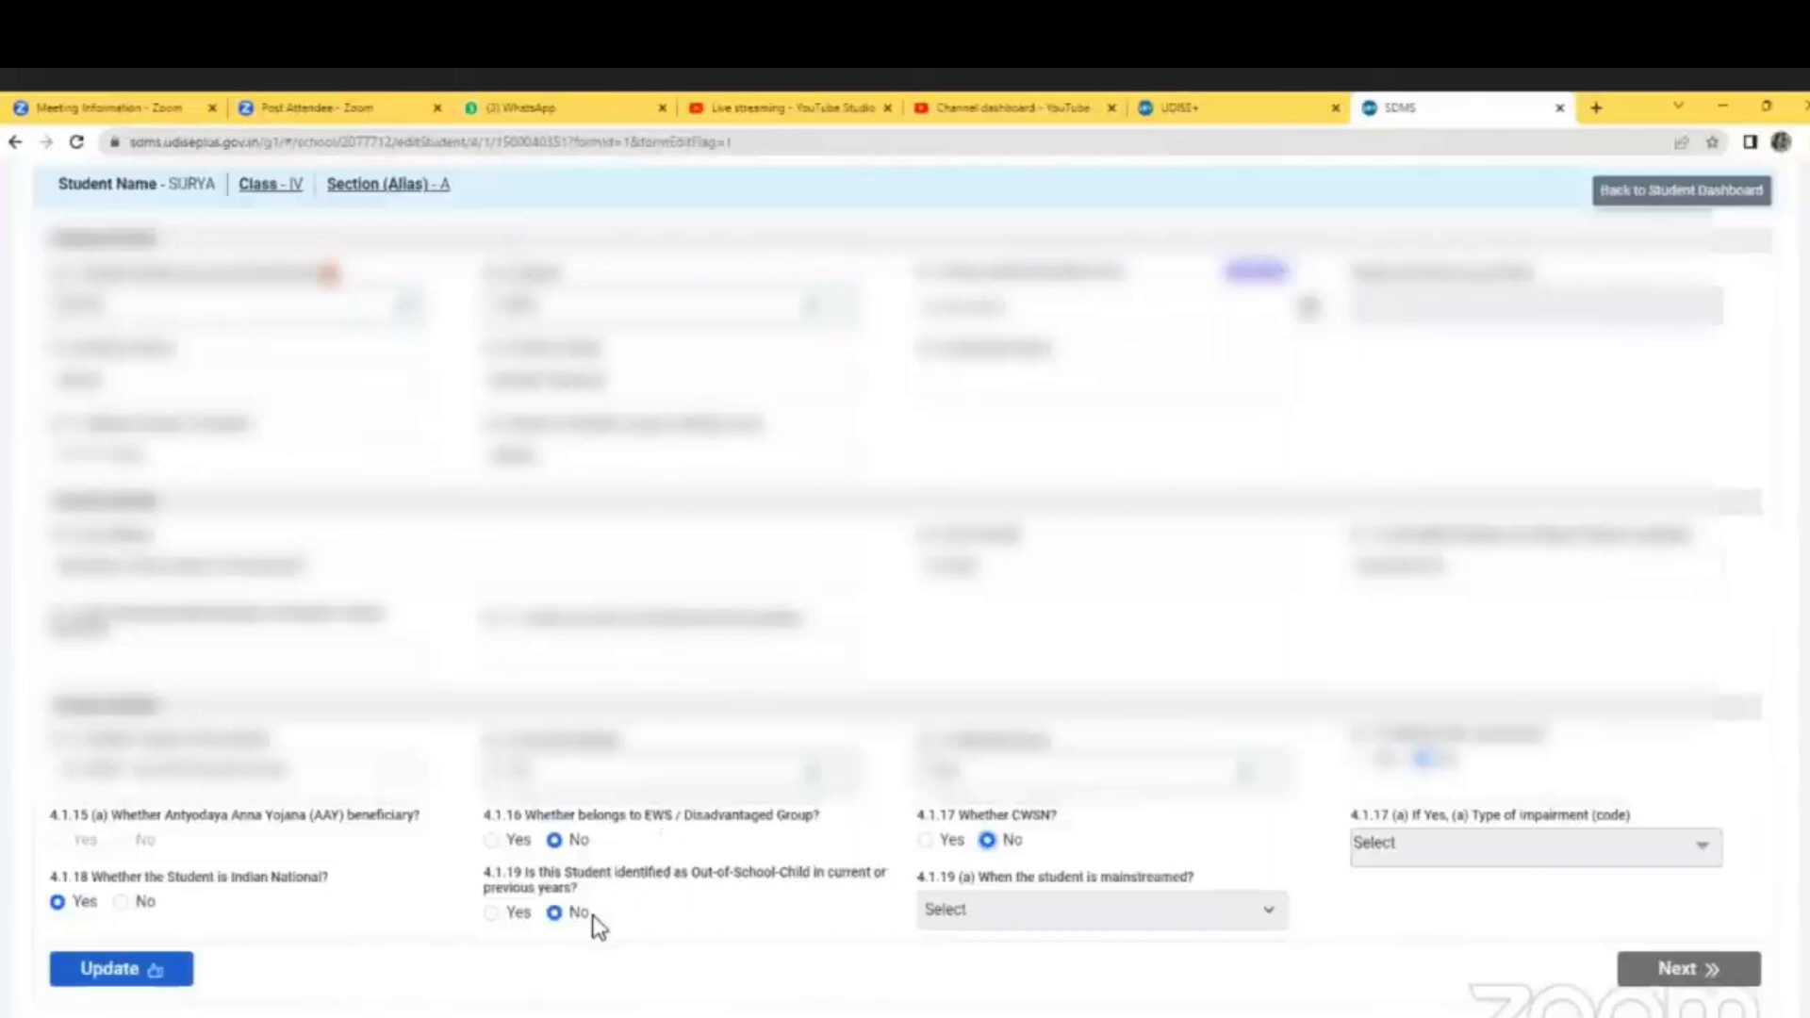
# - Try Yes for Out-of-School-Child to examine the choices for when the student is mainstreamed, and set it back to No
pyautogui.click(491, 913)
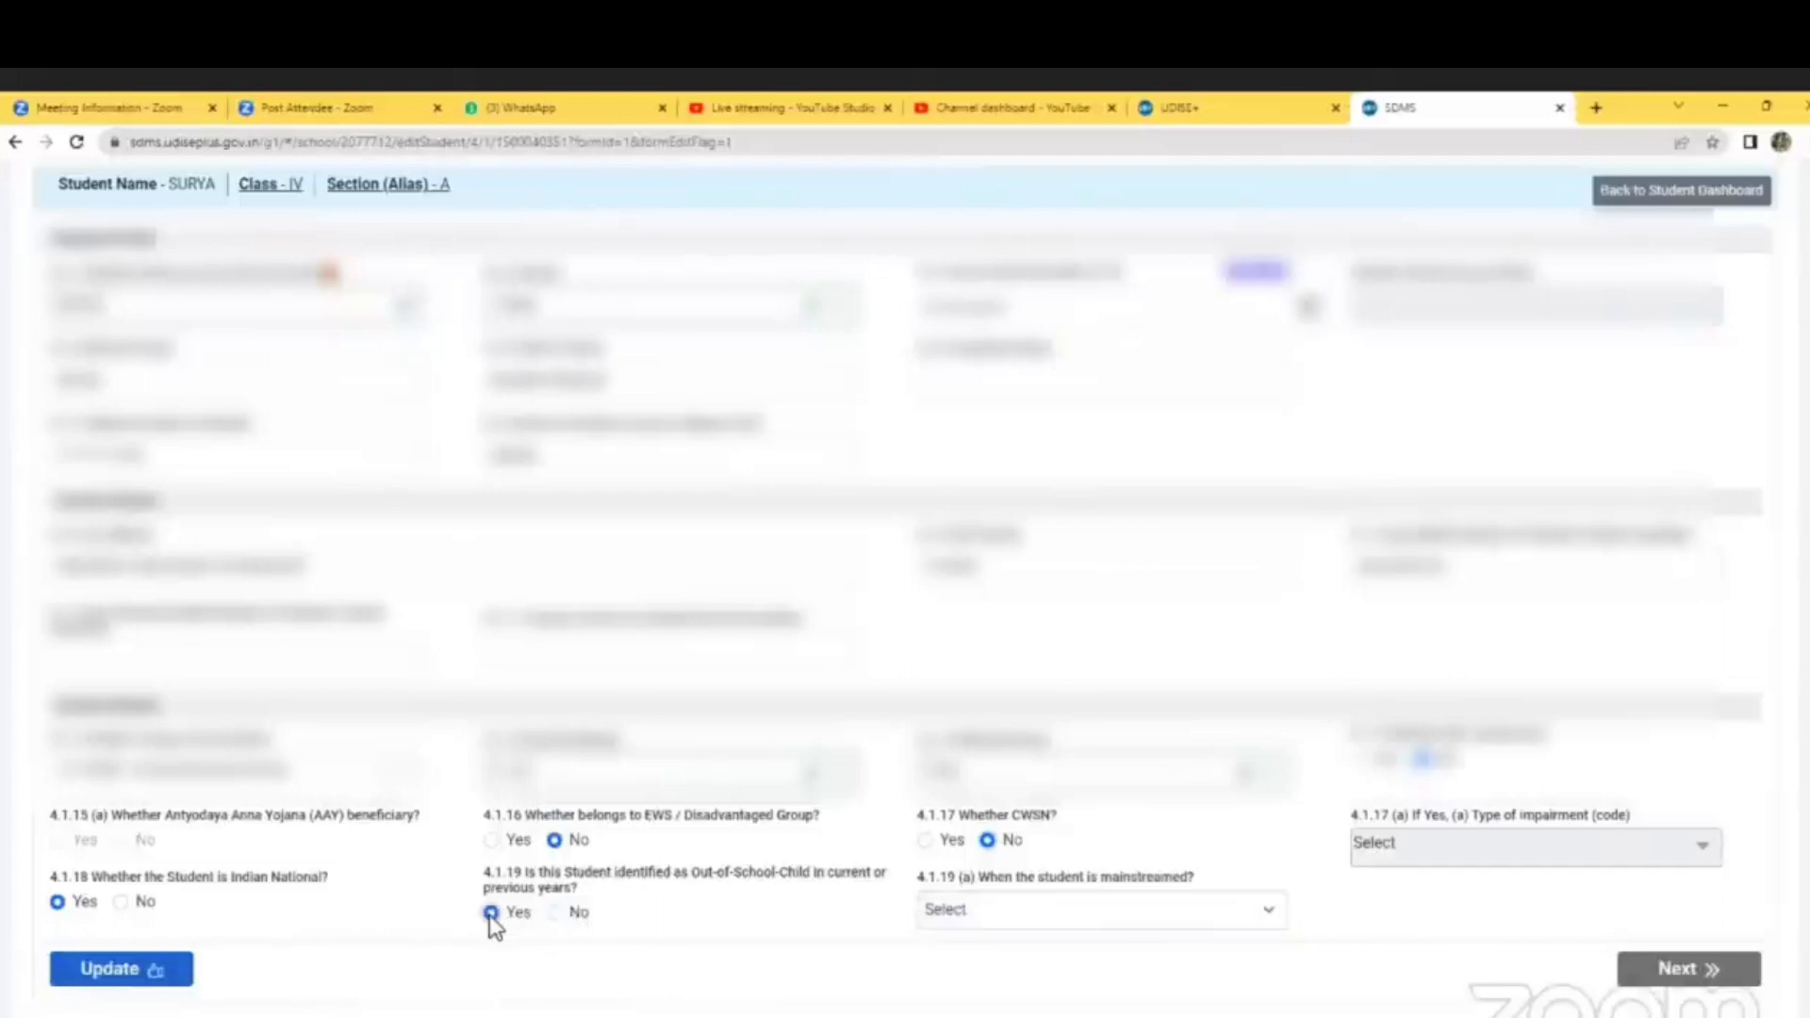
pyautogui.click(956, 914)
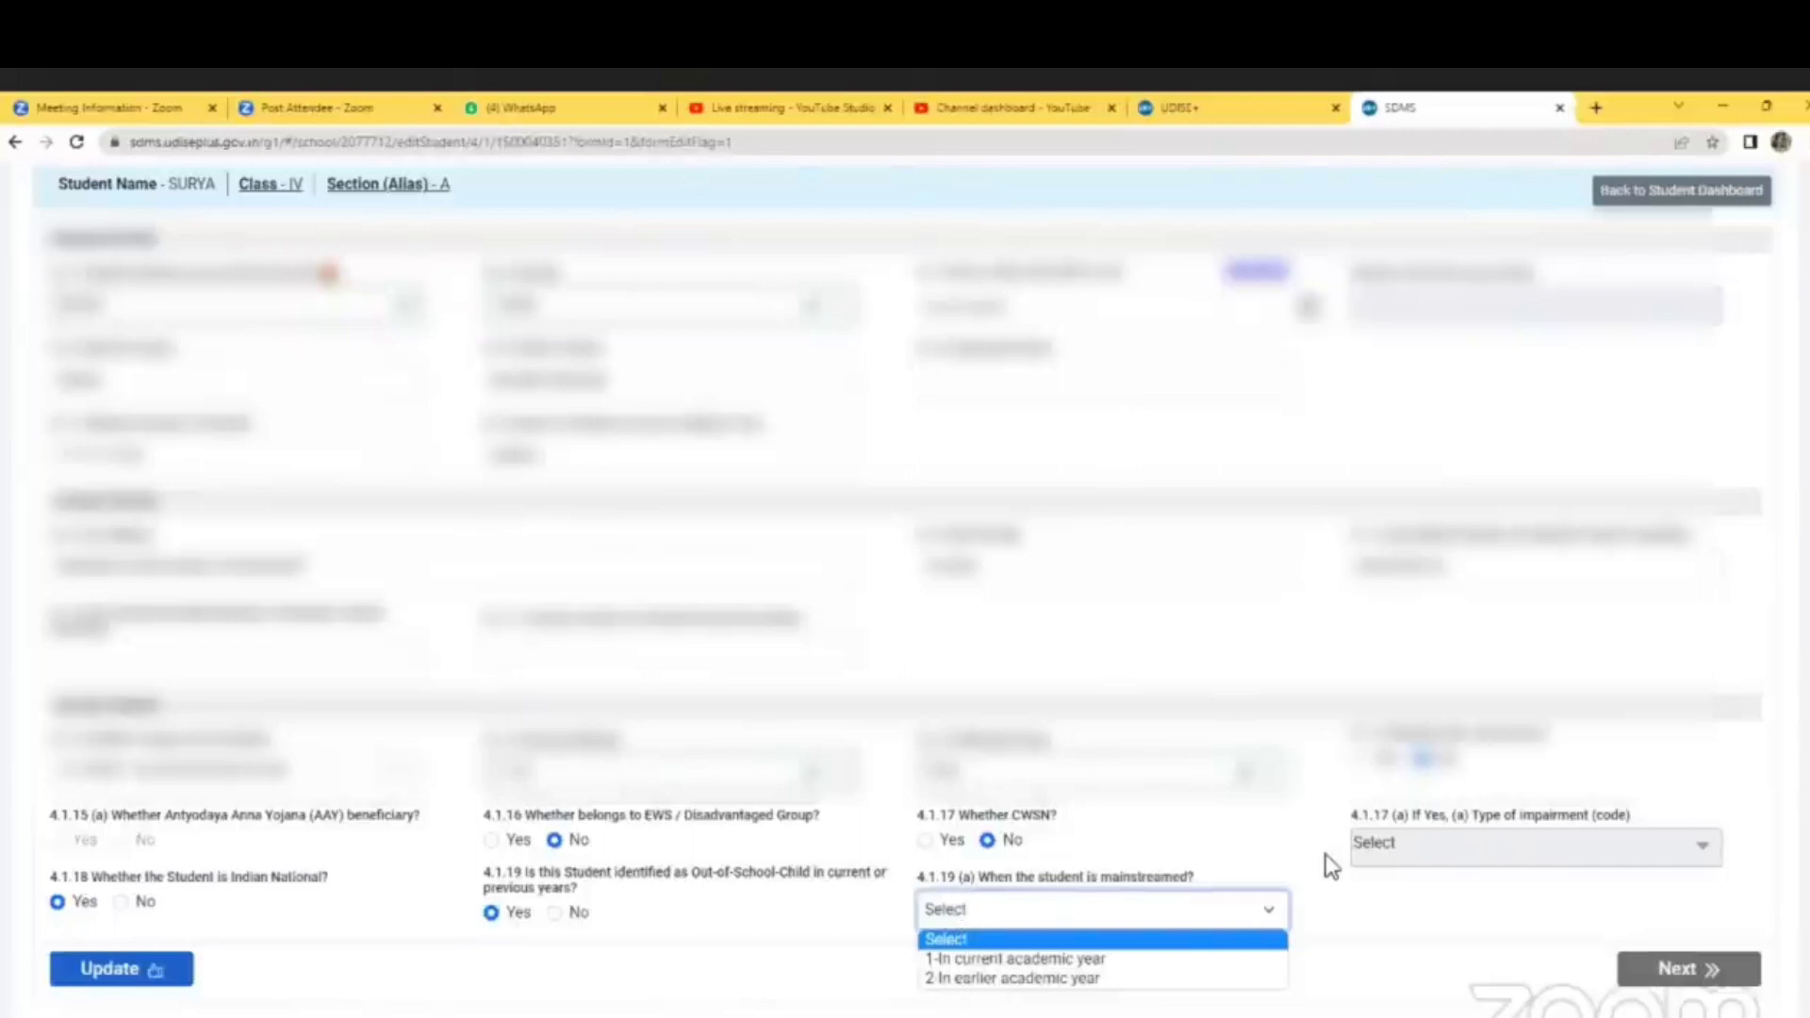
pyautogui.click(1395, 852)
pyautogui.click(994, 911)
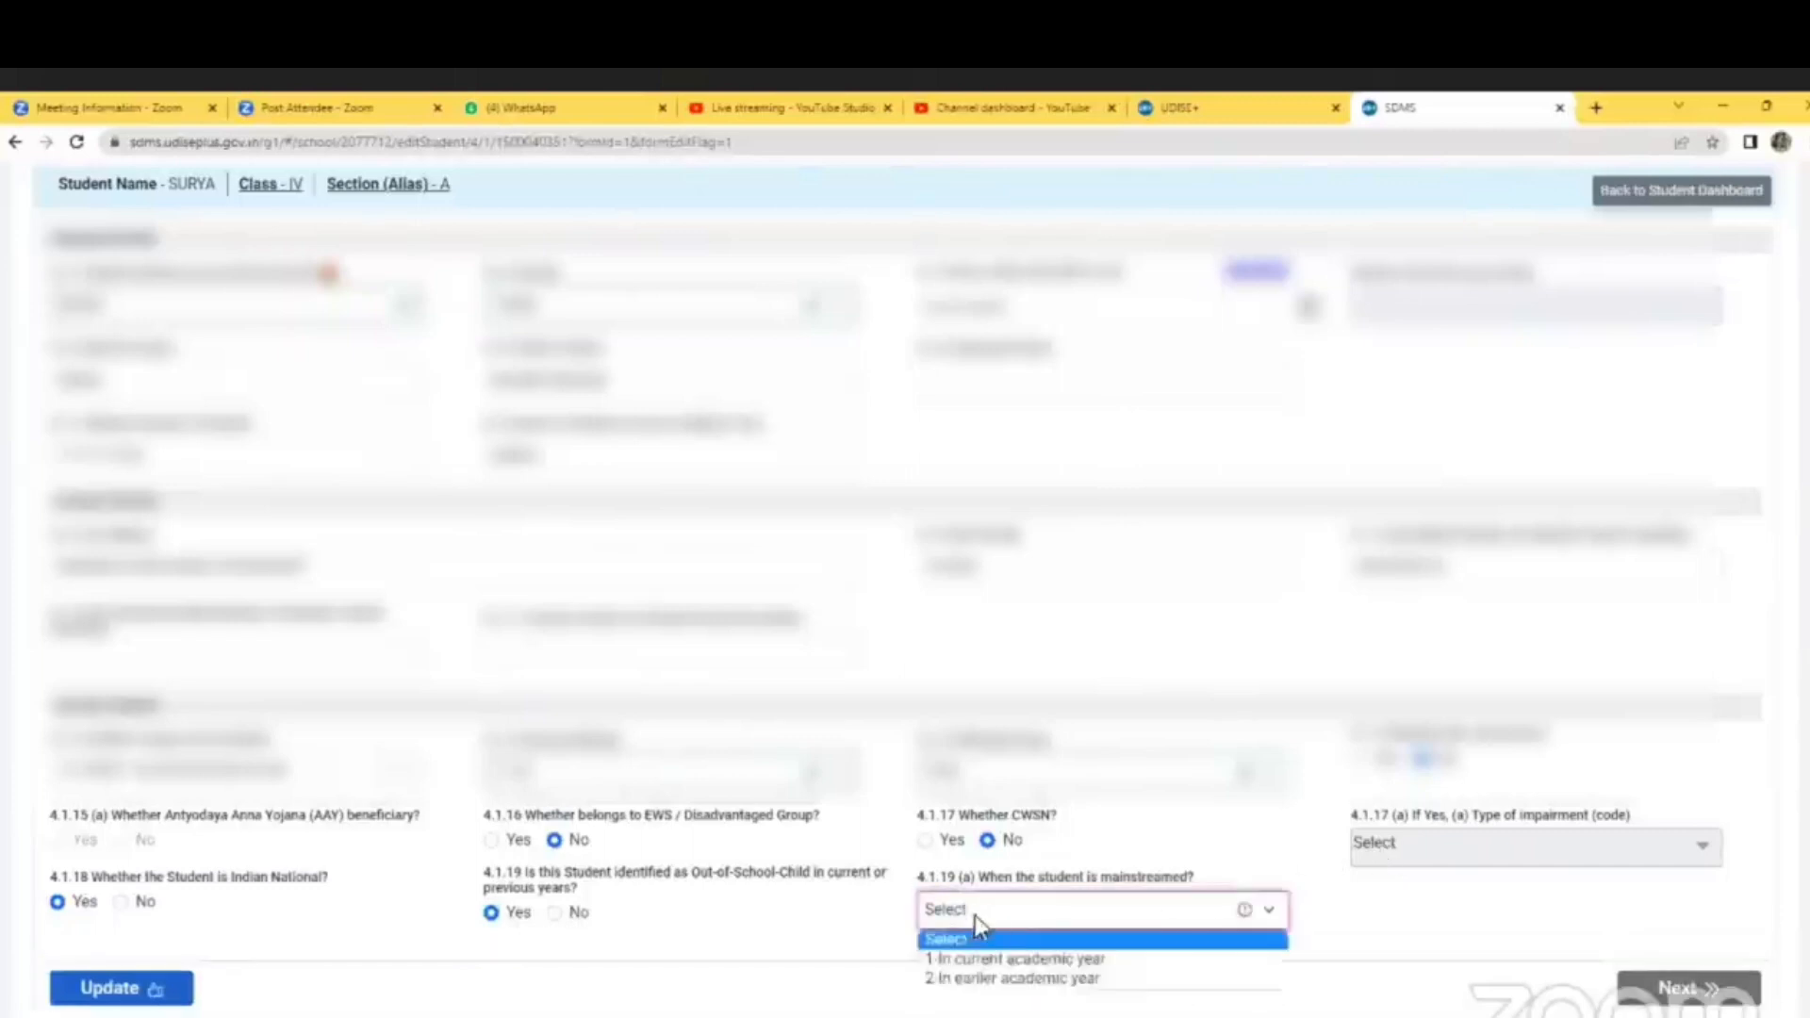
pyautogui.click(553, 913)
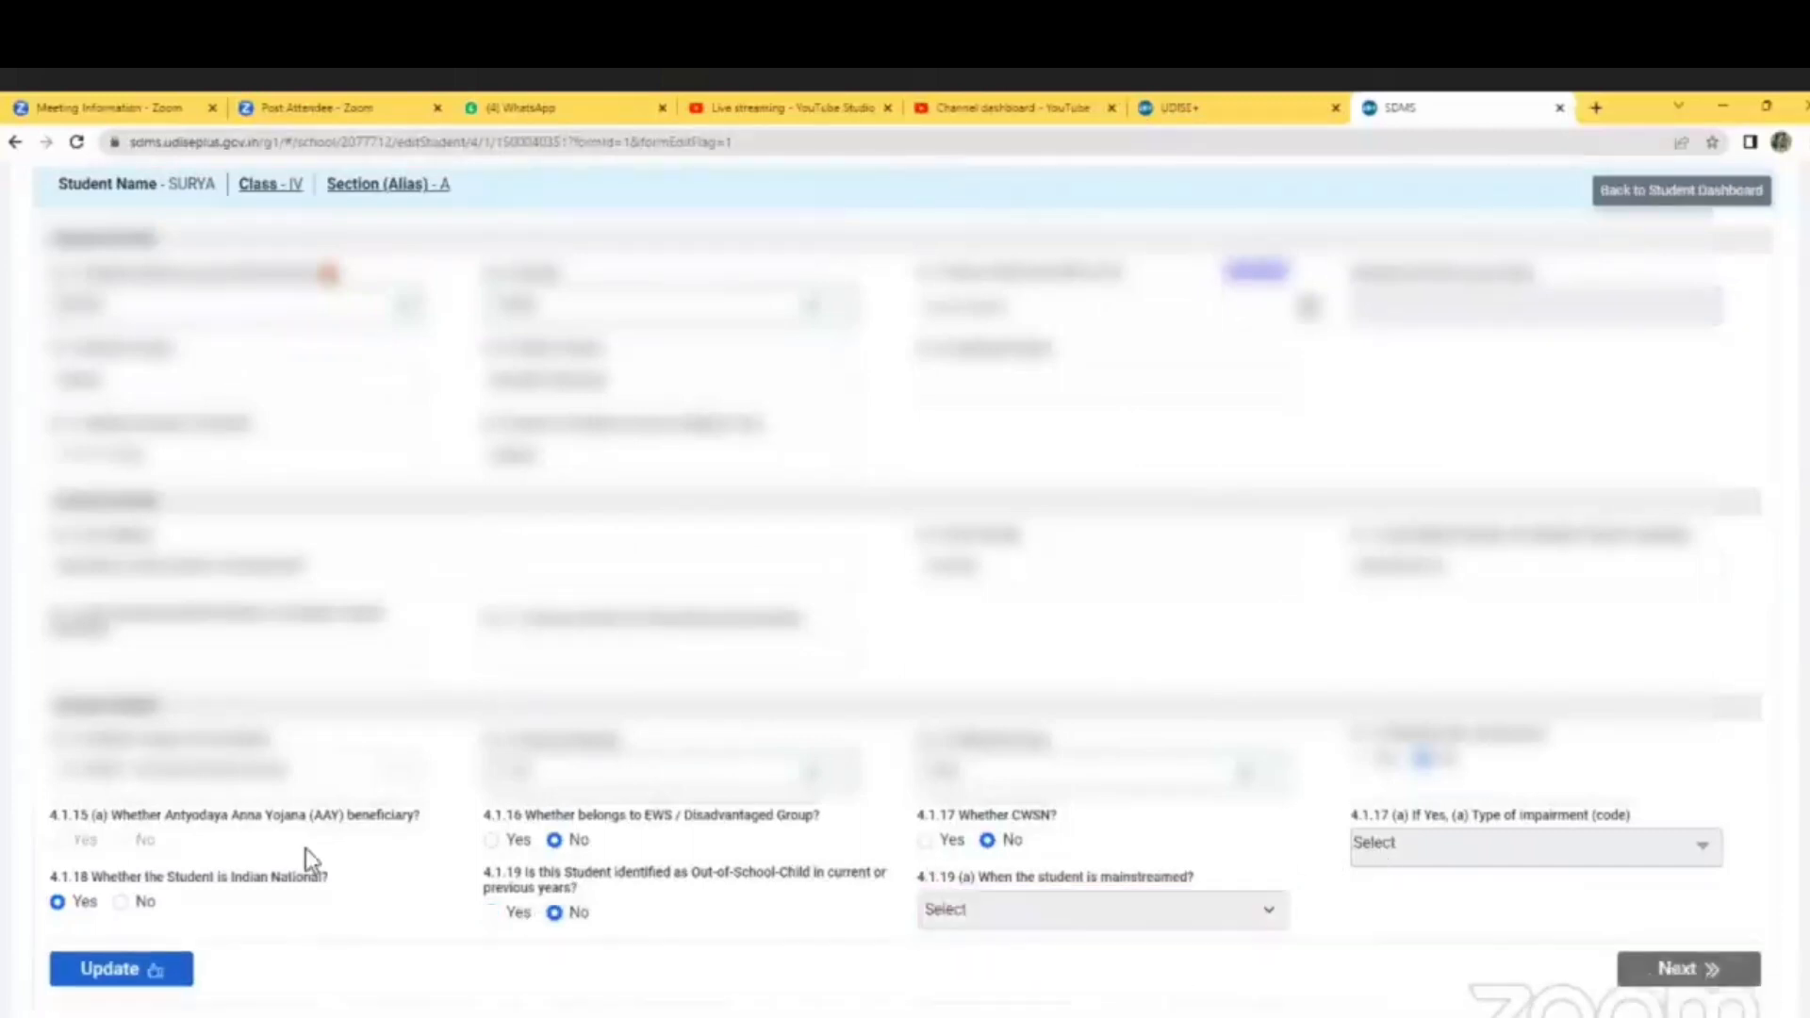
# - Update the student's general profile, accept the notification, and proceed to the enrolment details
pyautogui.click(144, 976)
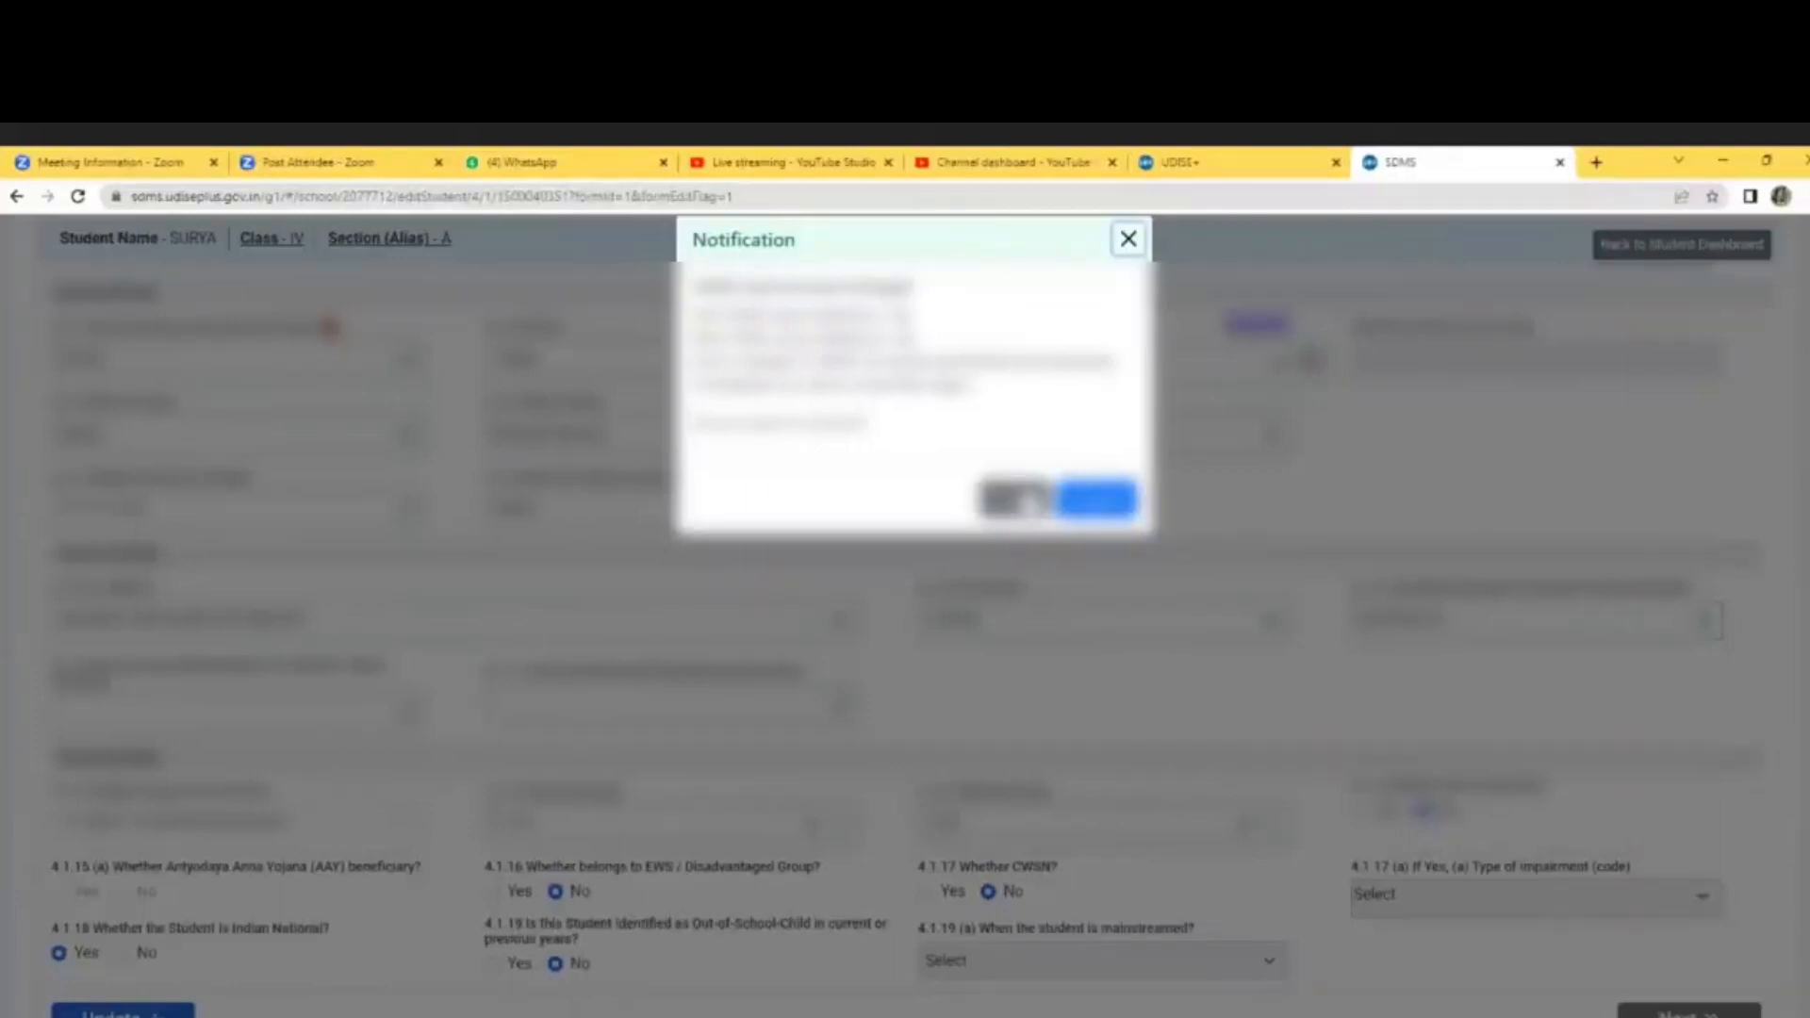
pyautogui.click(1094, 502)
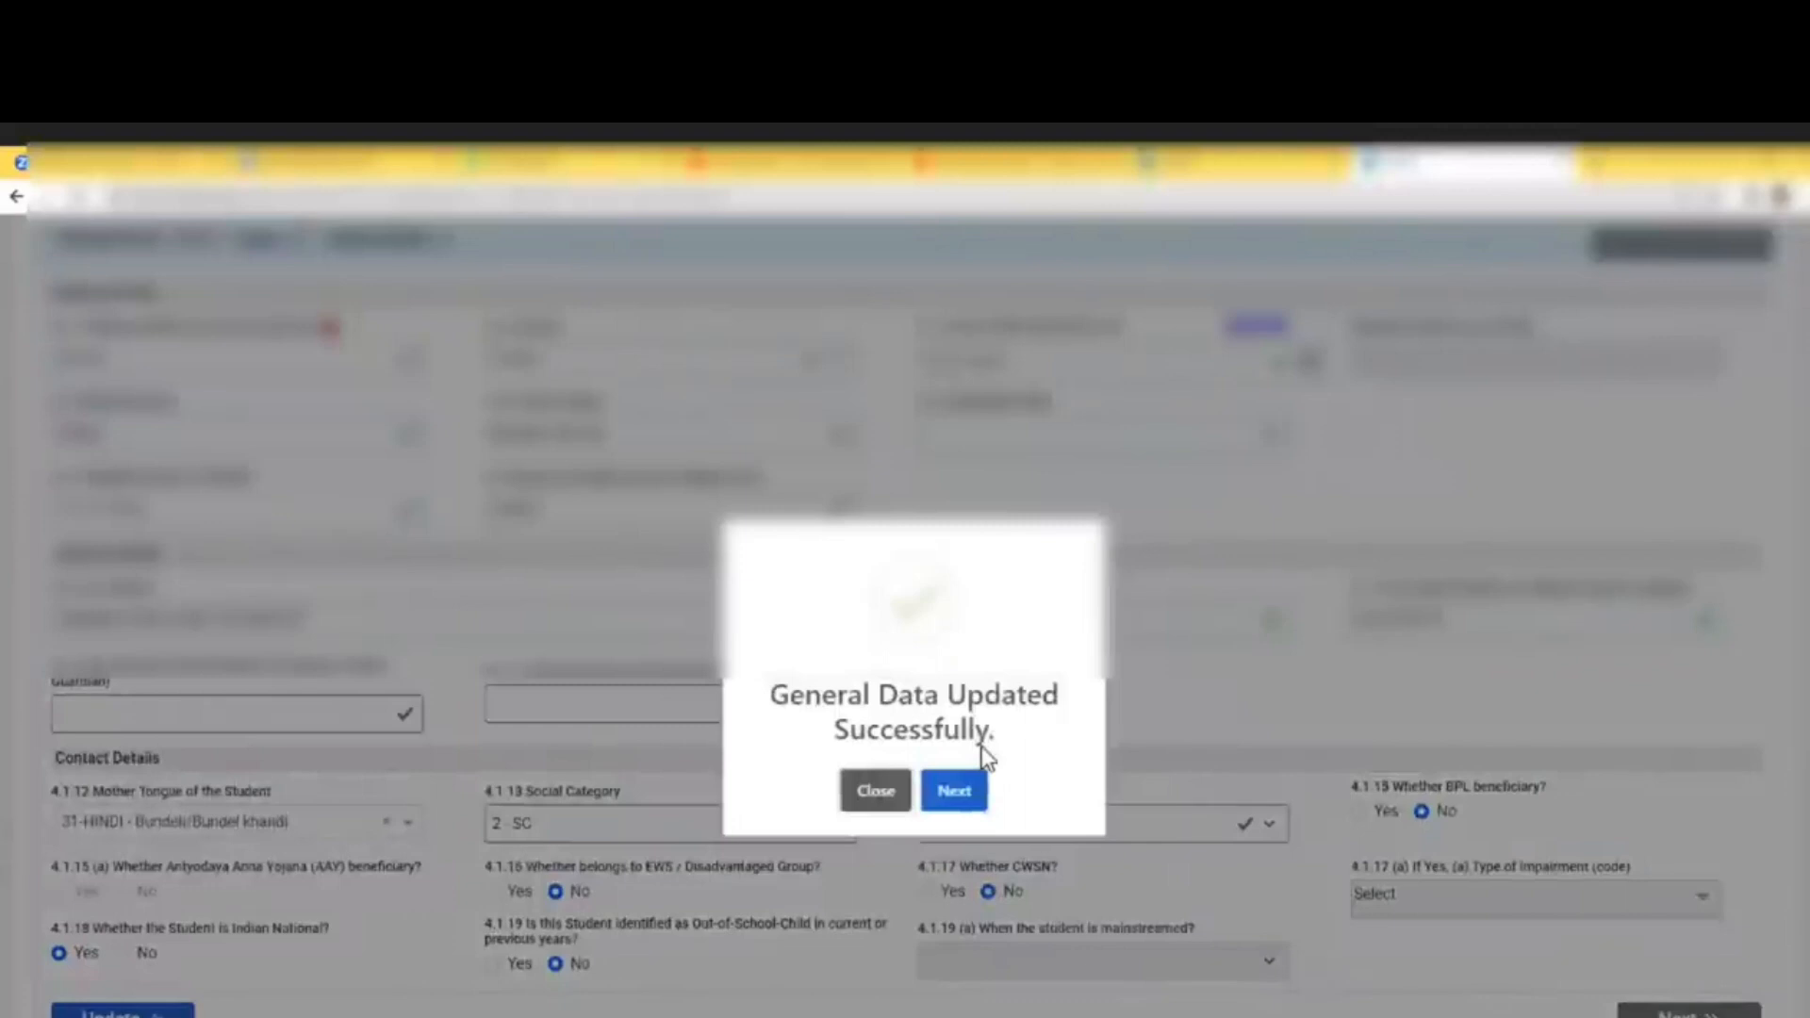
pyautogui.click(969, 792)
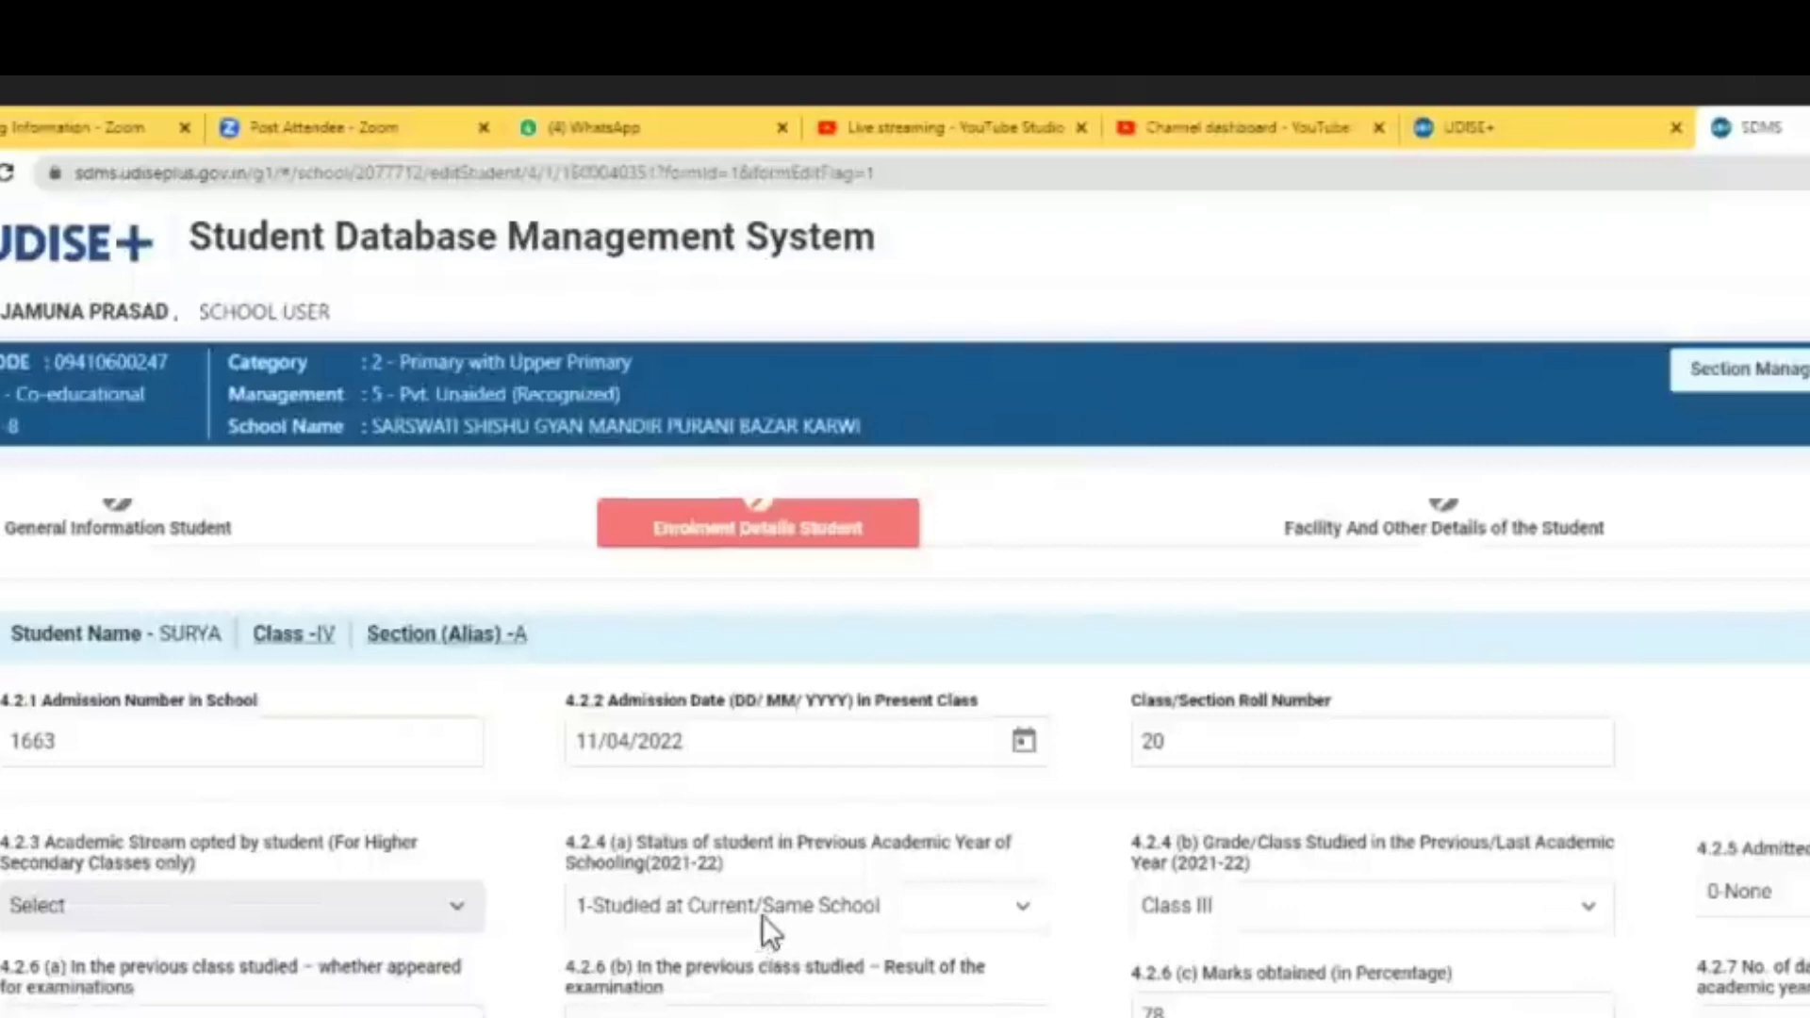
# - Review the choices for previous-year schooling status, previous class and Admitted / Enrolled Under, keeping Studied at Current/Same School, Class III and None
pyautogui.click(766, 905)
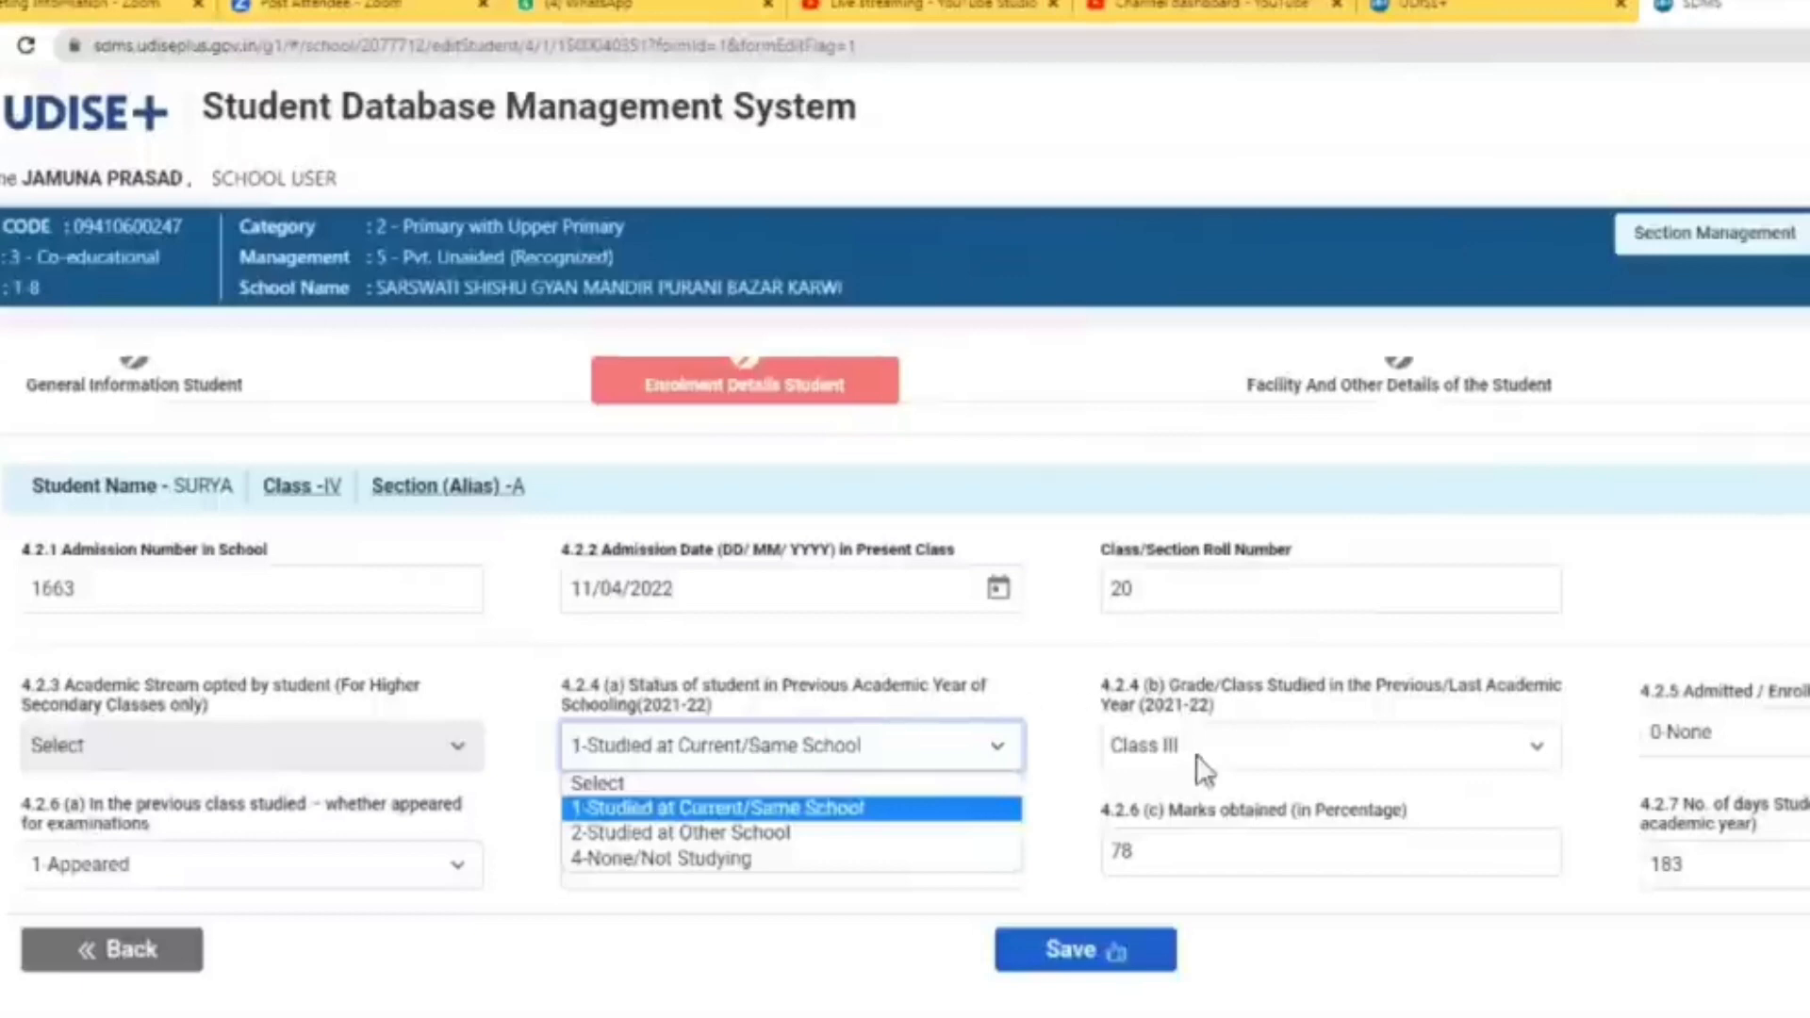
pyautogui.click(1236, 752)
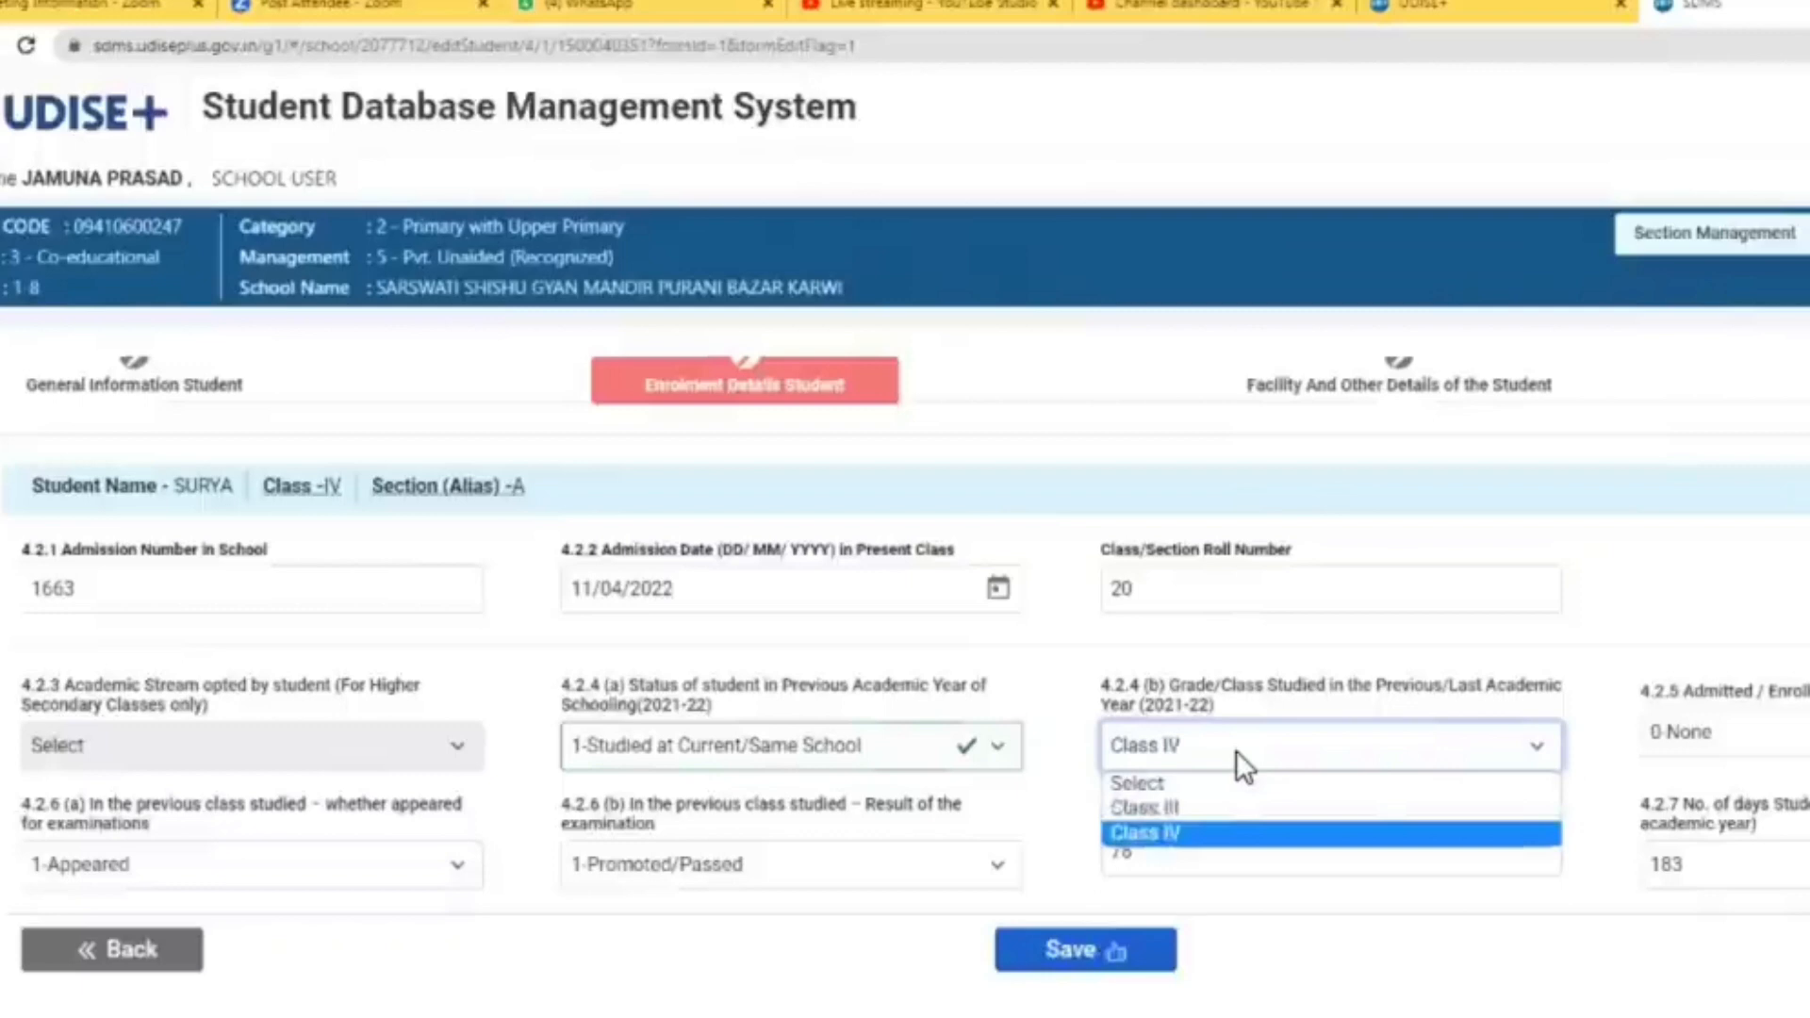
pyautogui.press('Down')
pyautogui.press('Up')
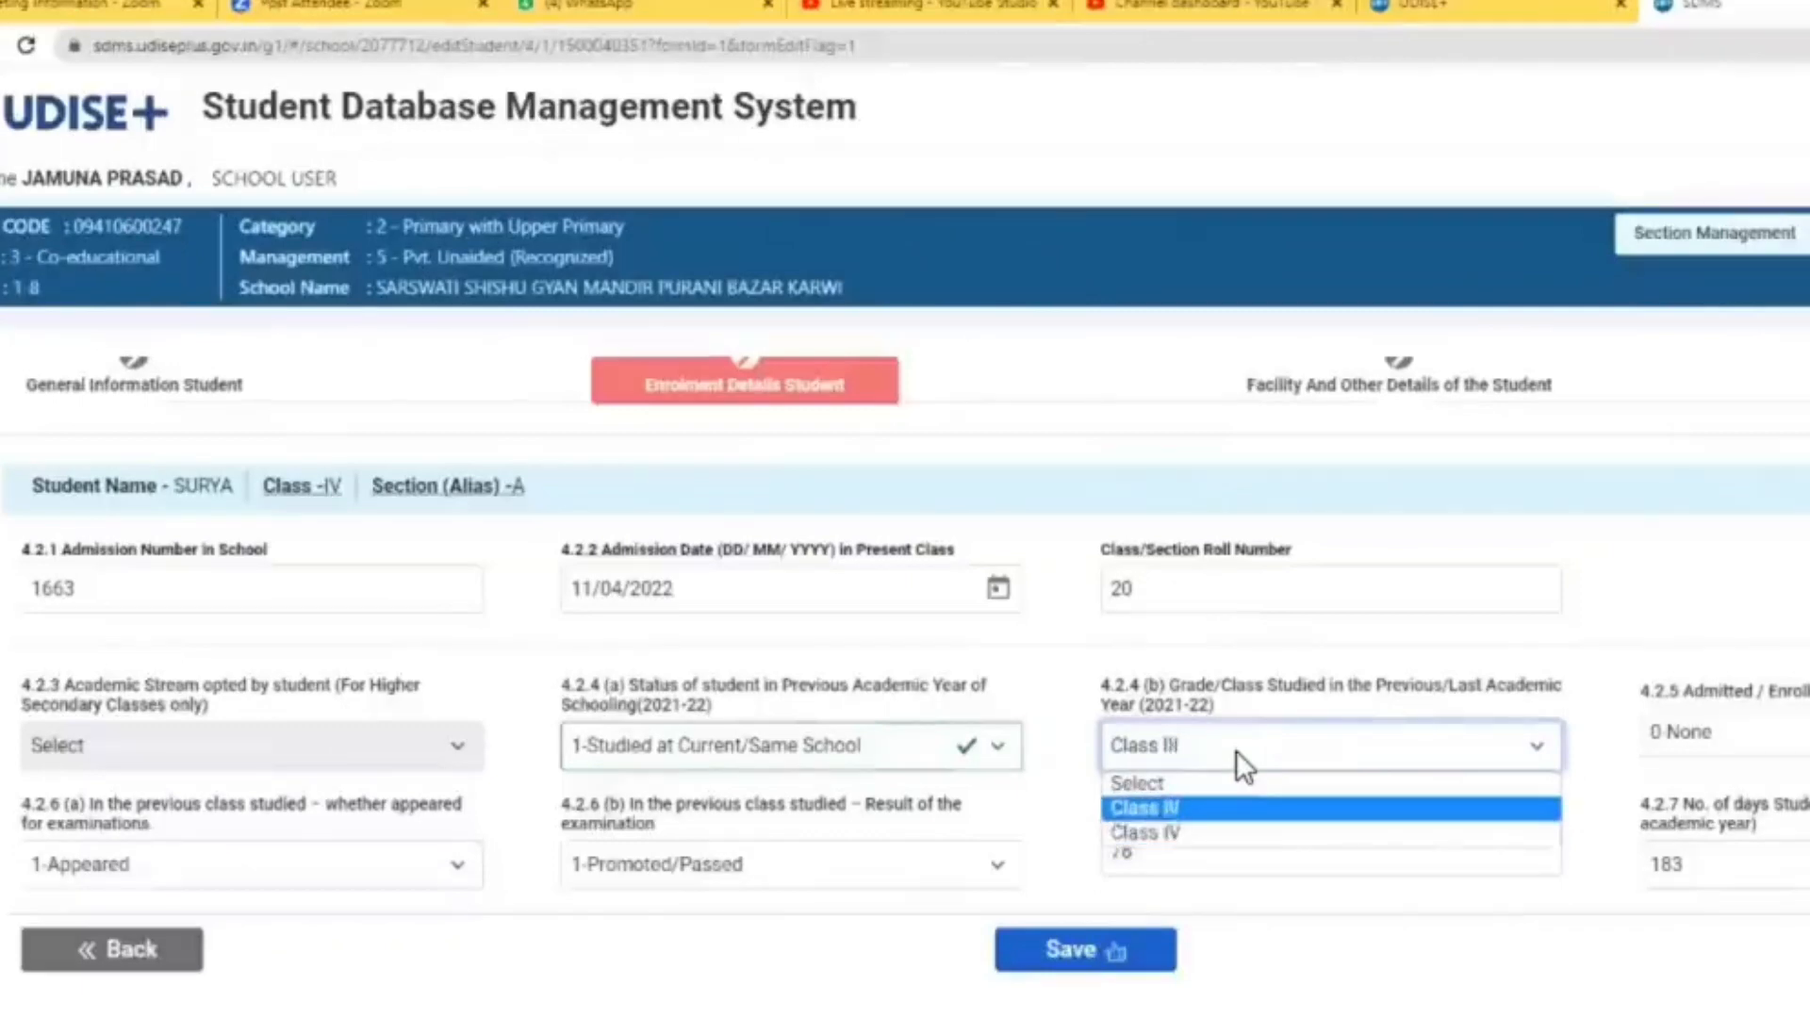
pyautogui.press('Return')
pyautogui.click(1729, 739)
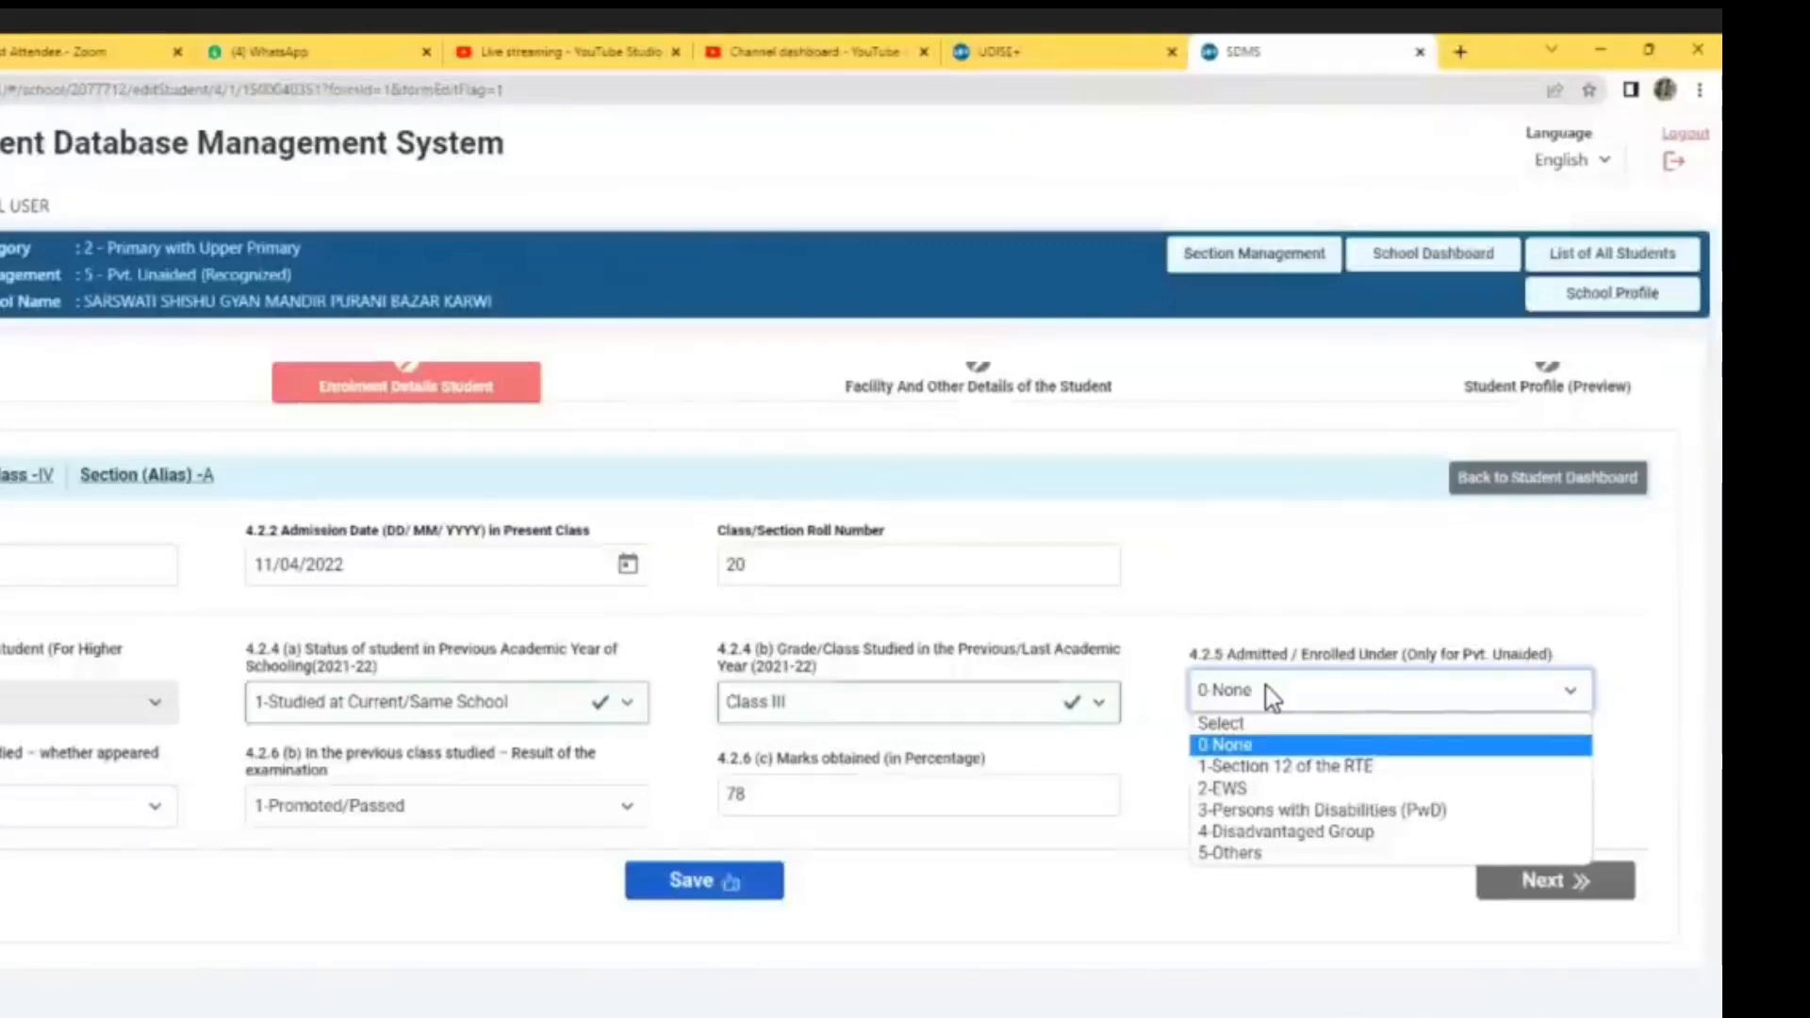
pyautogui.click(460, 934)
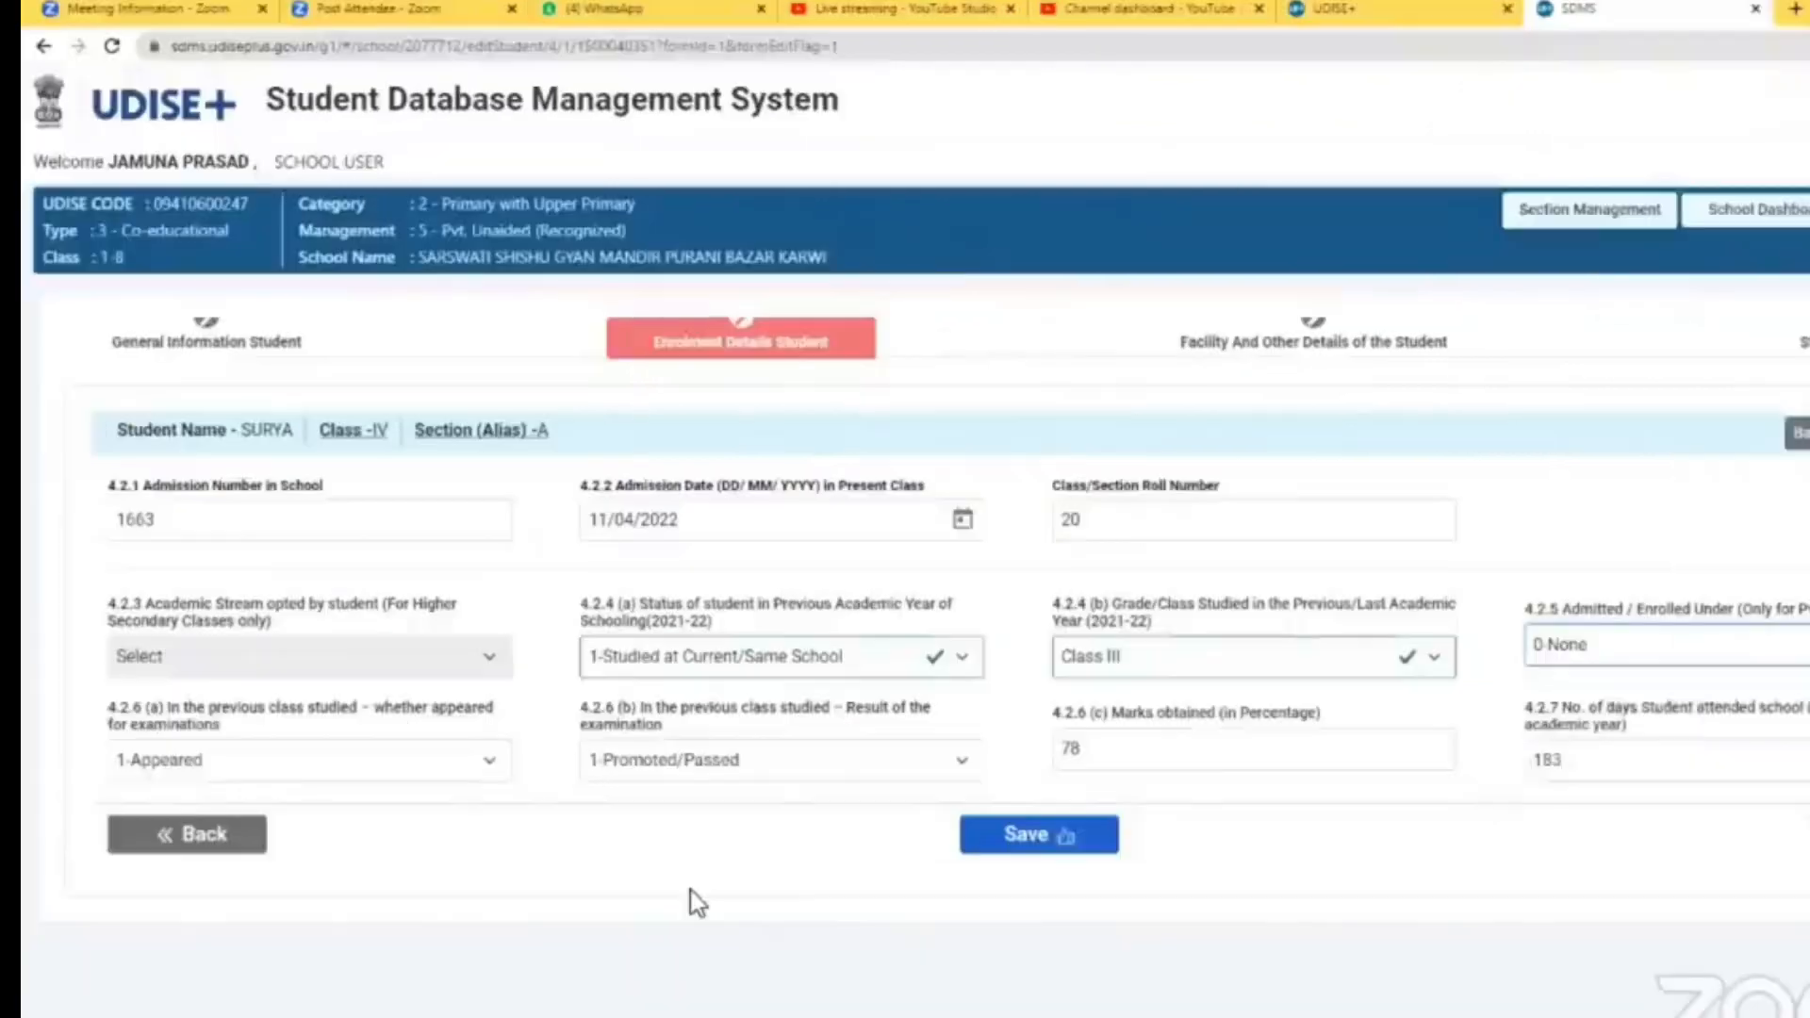
# - Keep Appeared and Promoted/Passed for the previous class examination, save the enrolment details, and proceed to the facility details
pyautogui.click(300, 762)
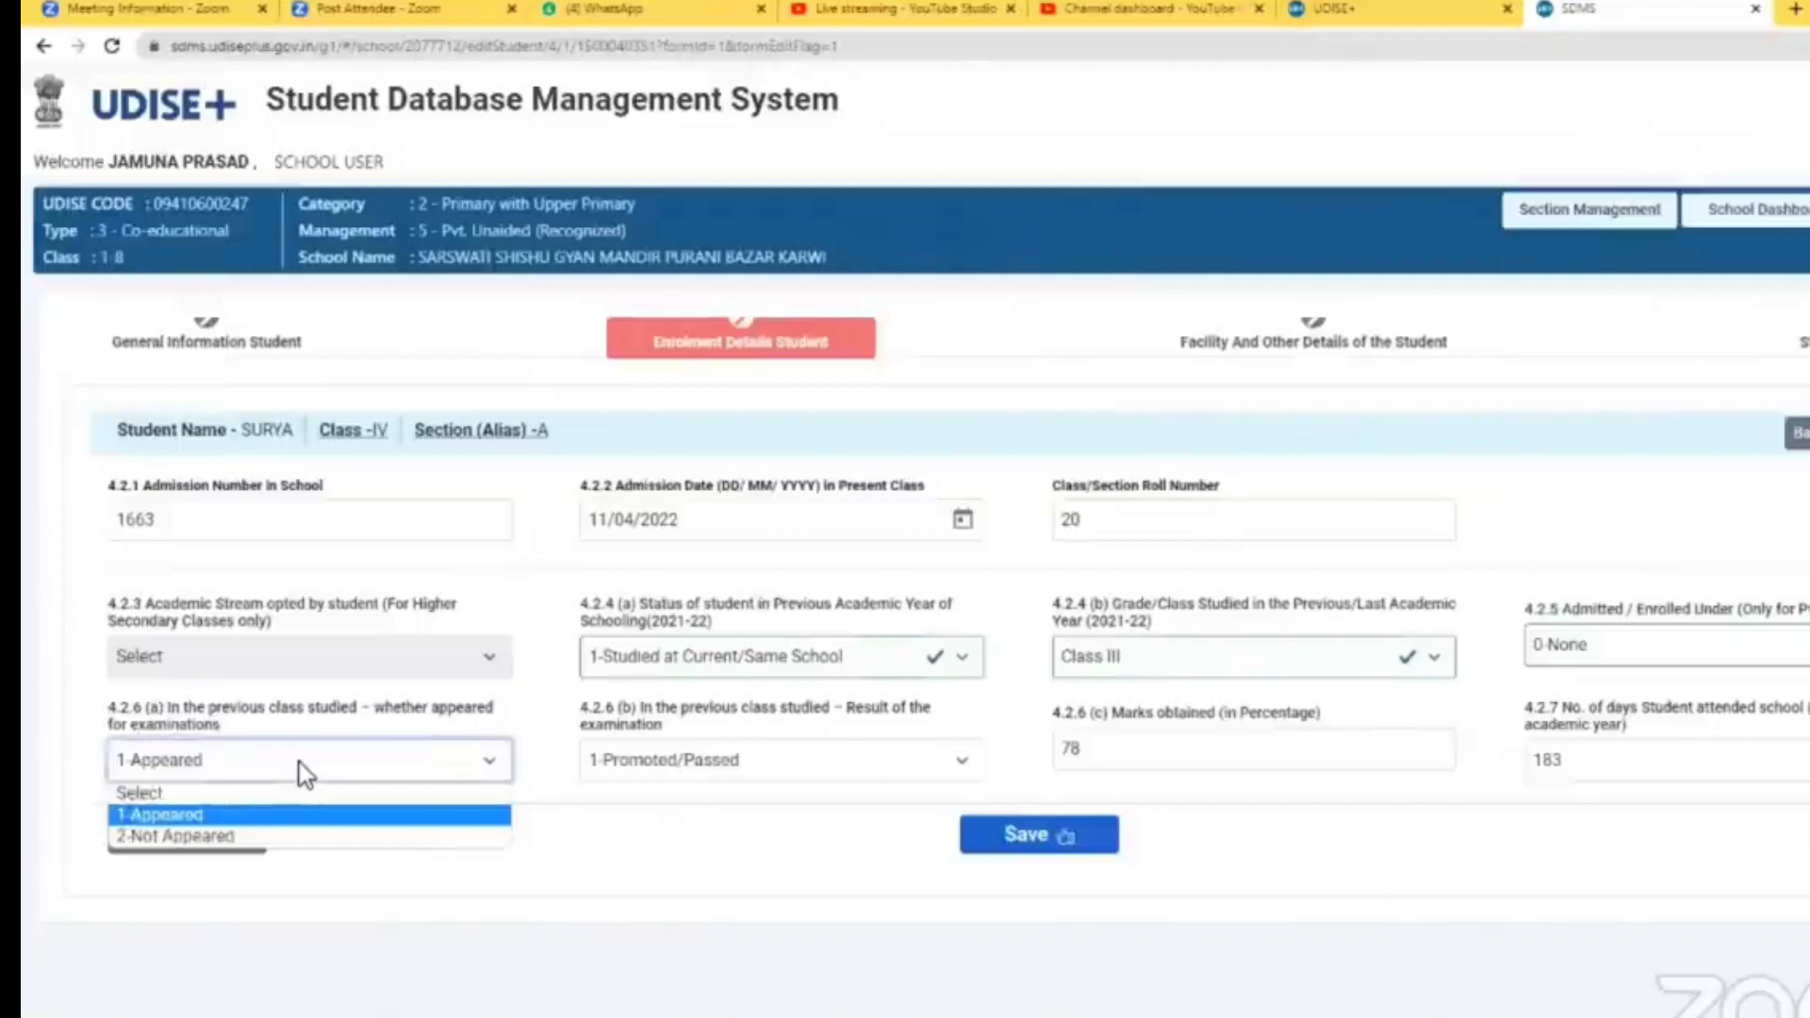
pyautogui.click(677, 760)
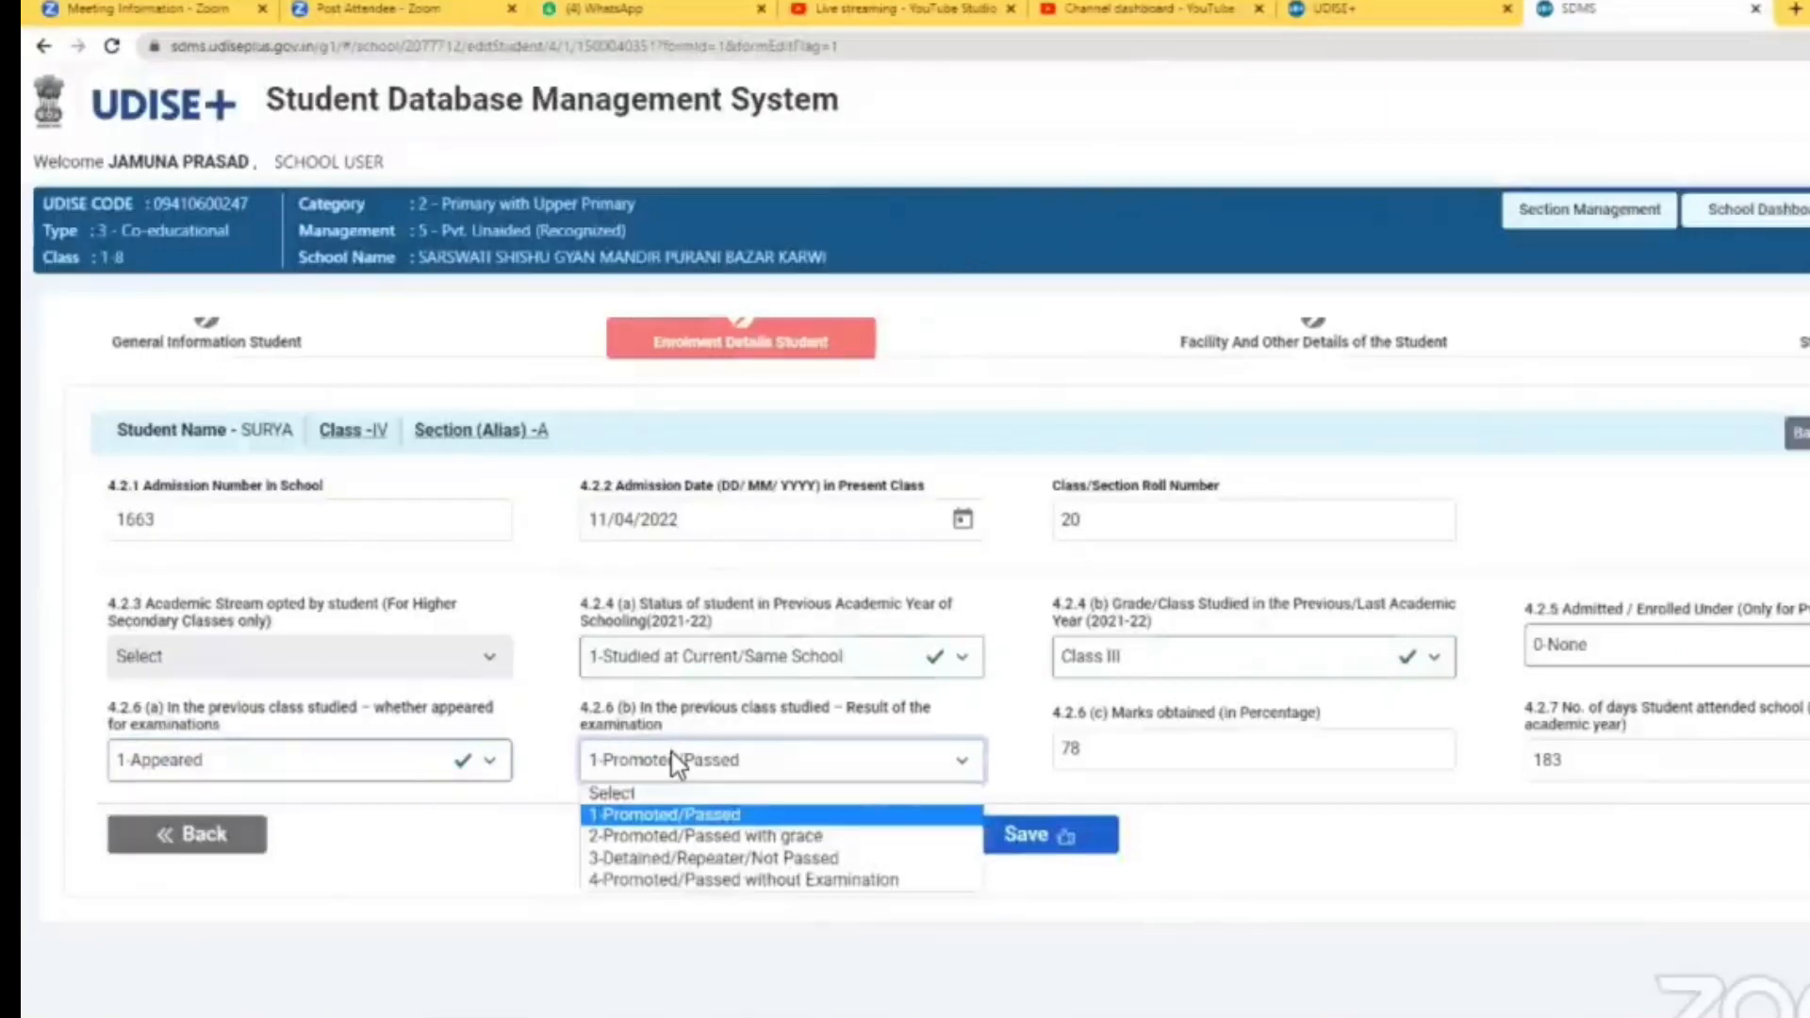
pyautogui.click(982, 736)
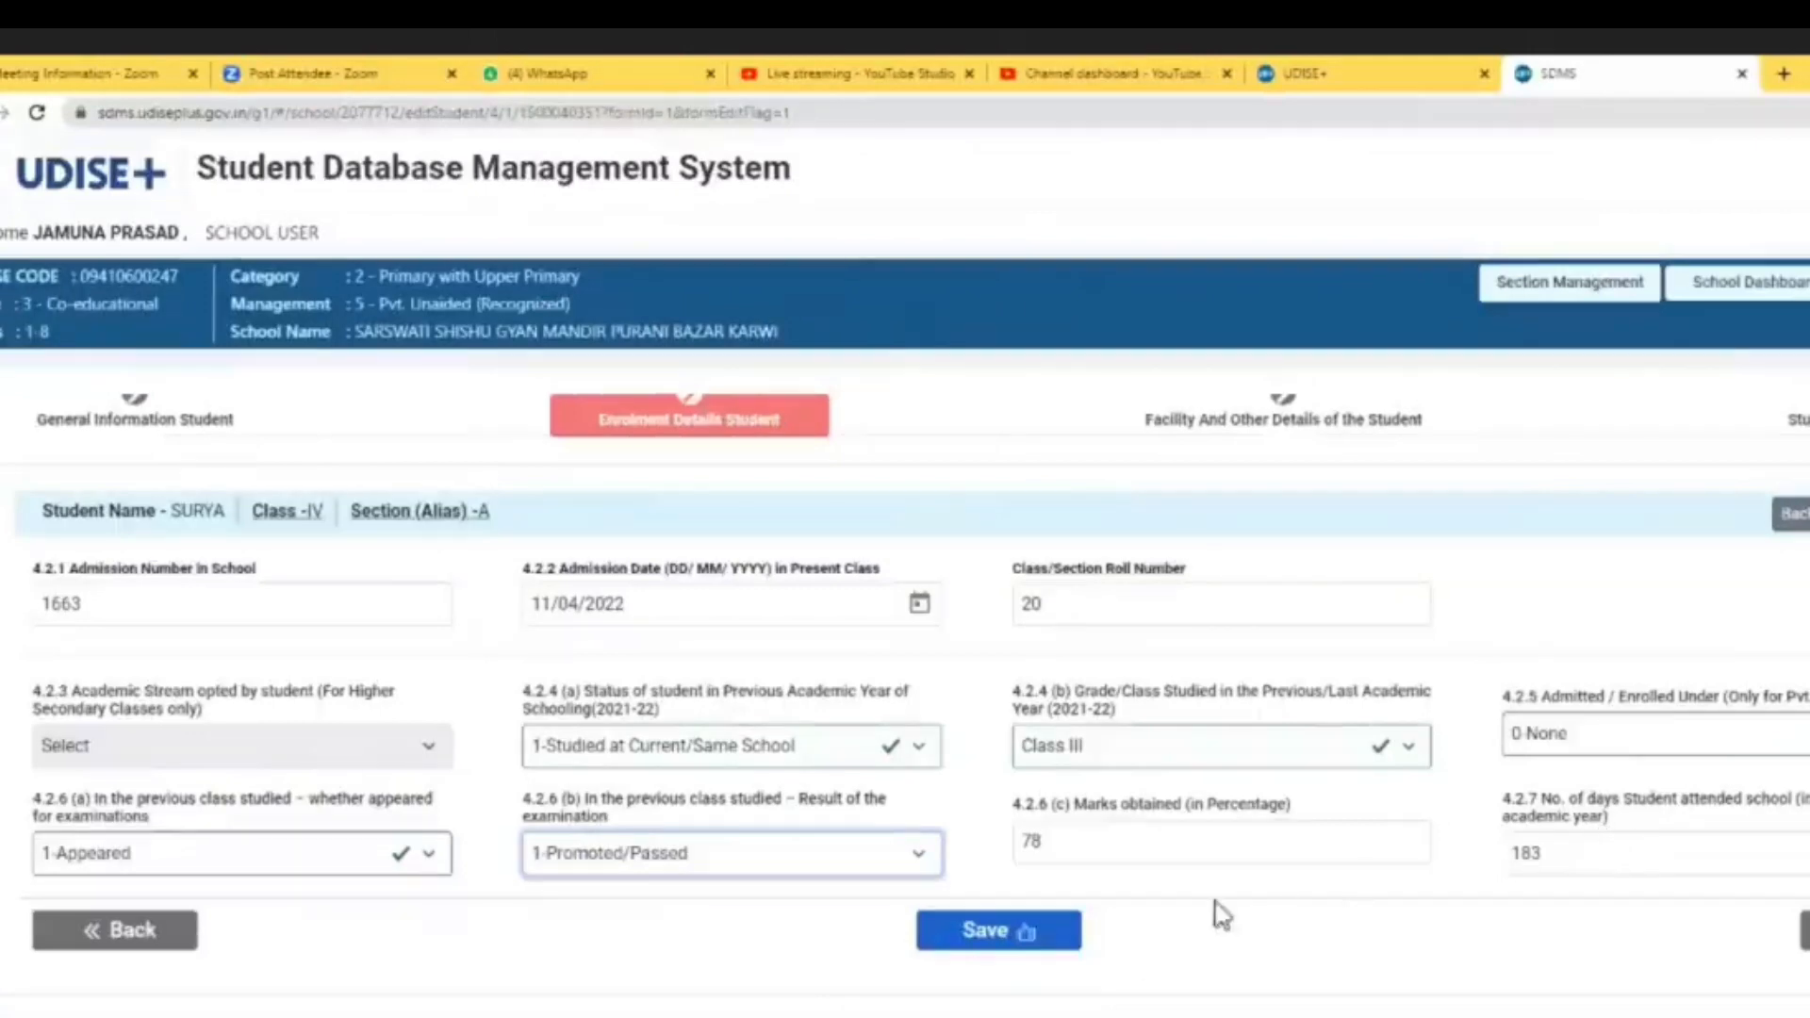
pyautogui.click(970, 945)
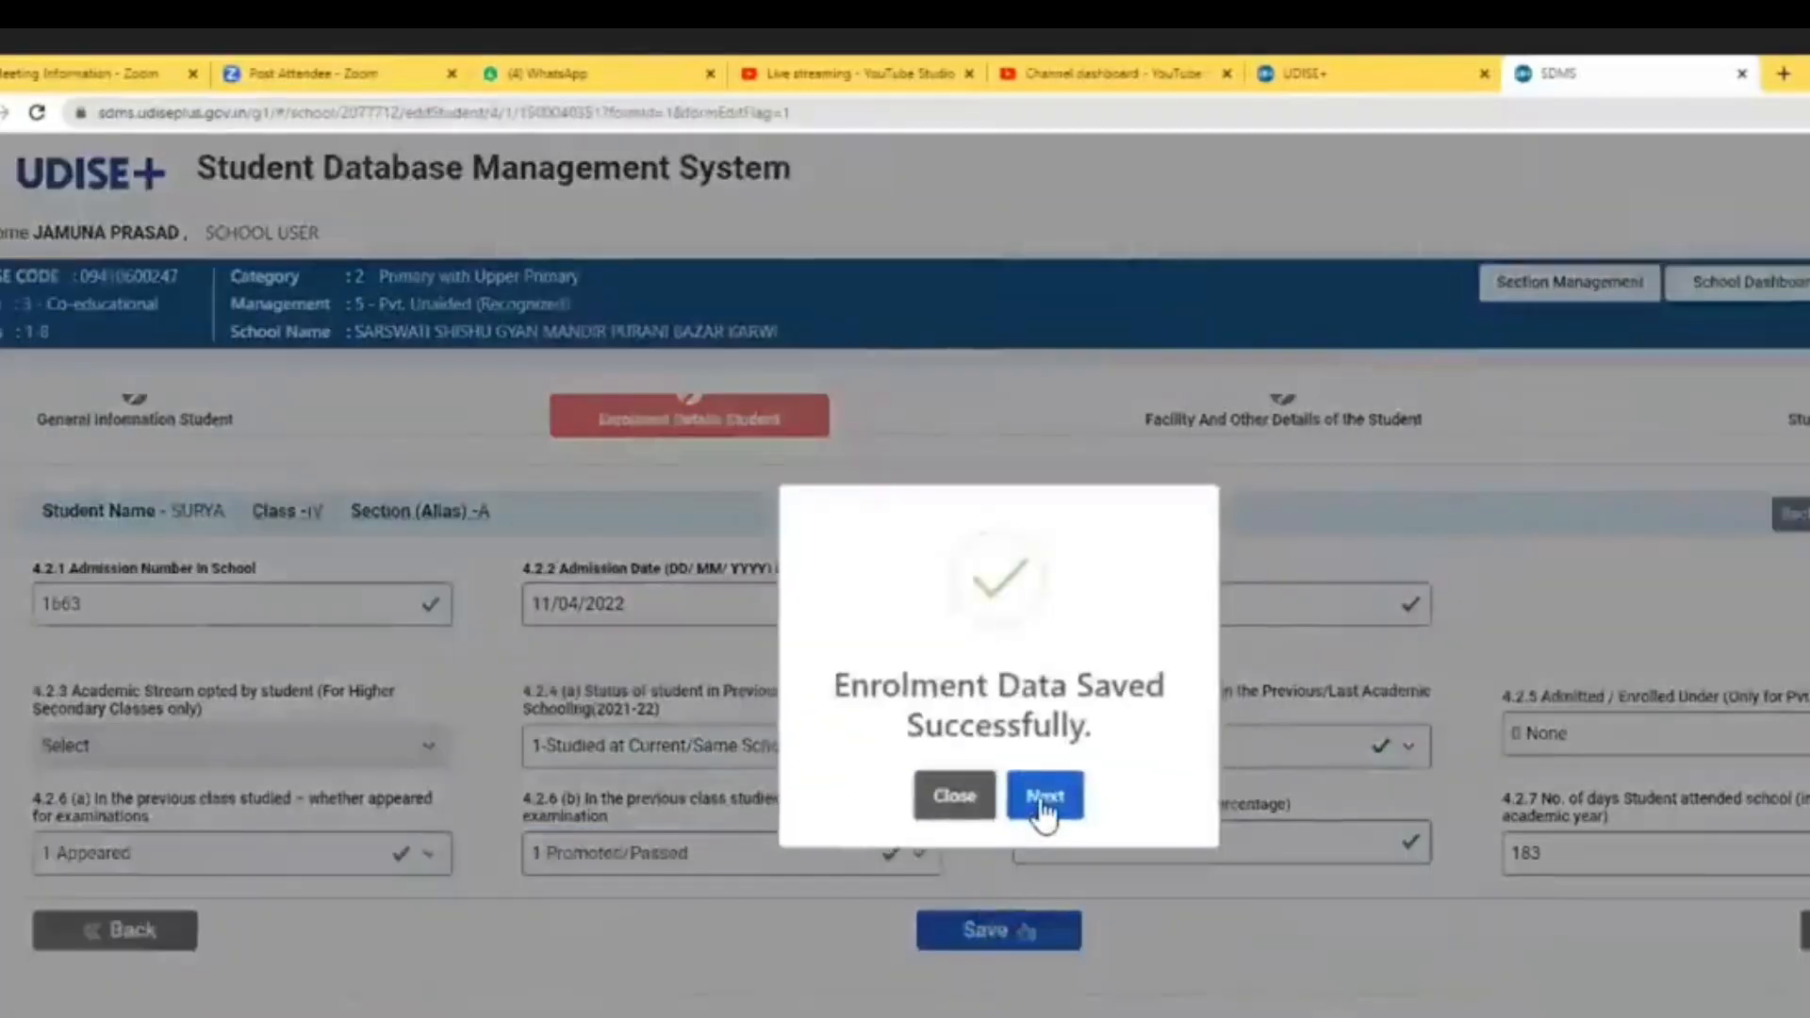
pyautogui.click(1036, 794)
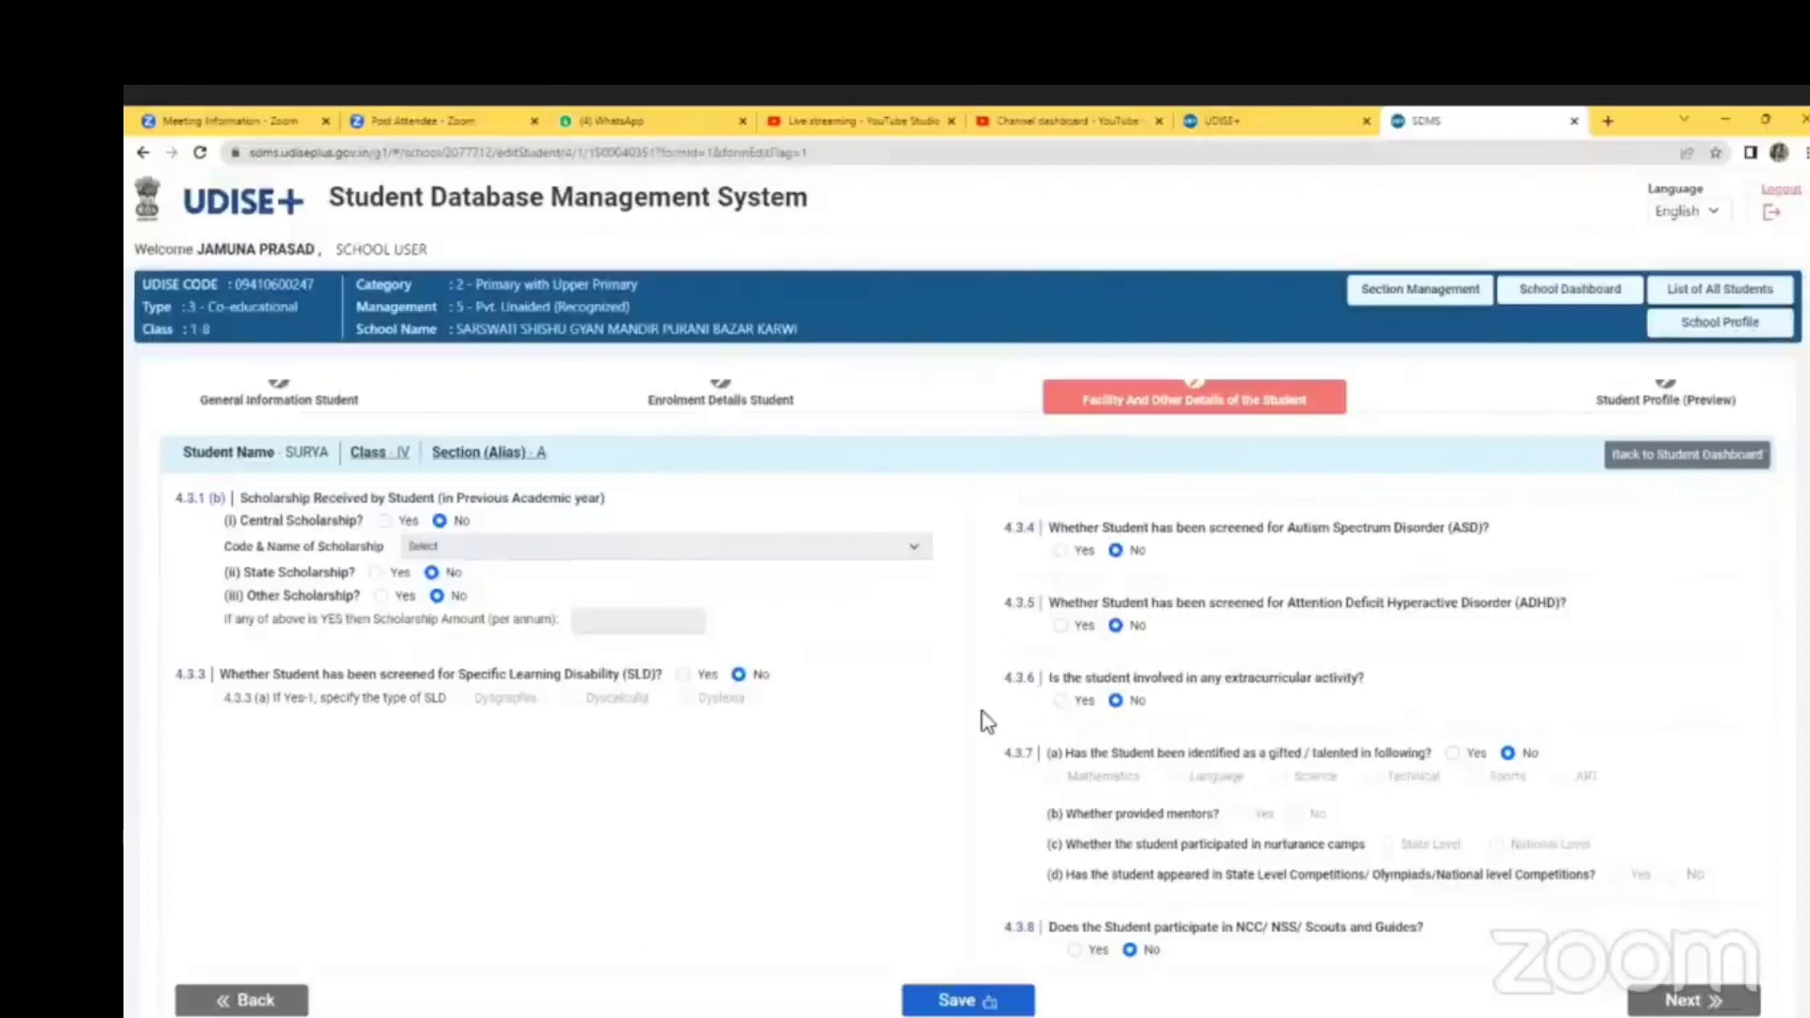
# - Try Yes for Central Scholarship and for Specific Learning Disability screening to examine their dependent choices, setting each back to No
pyautogui.click(386, 522)
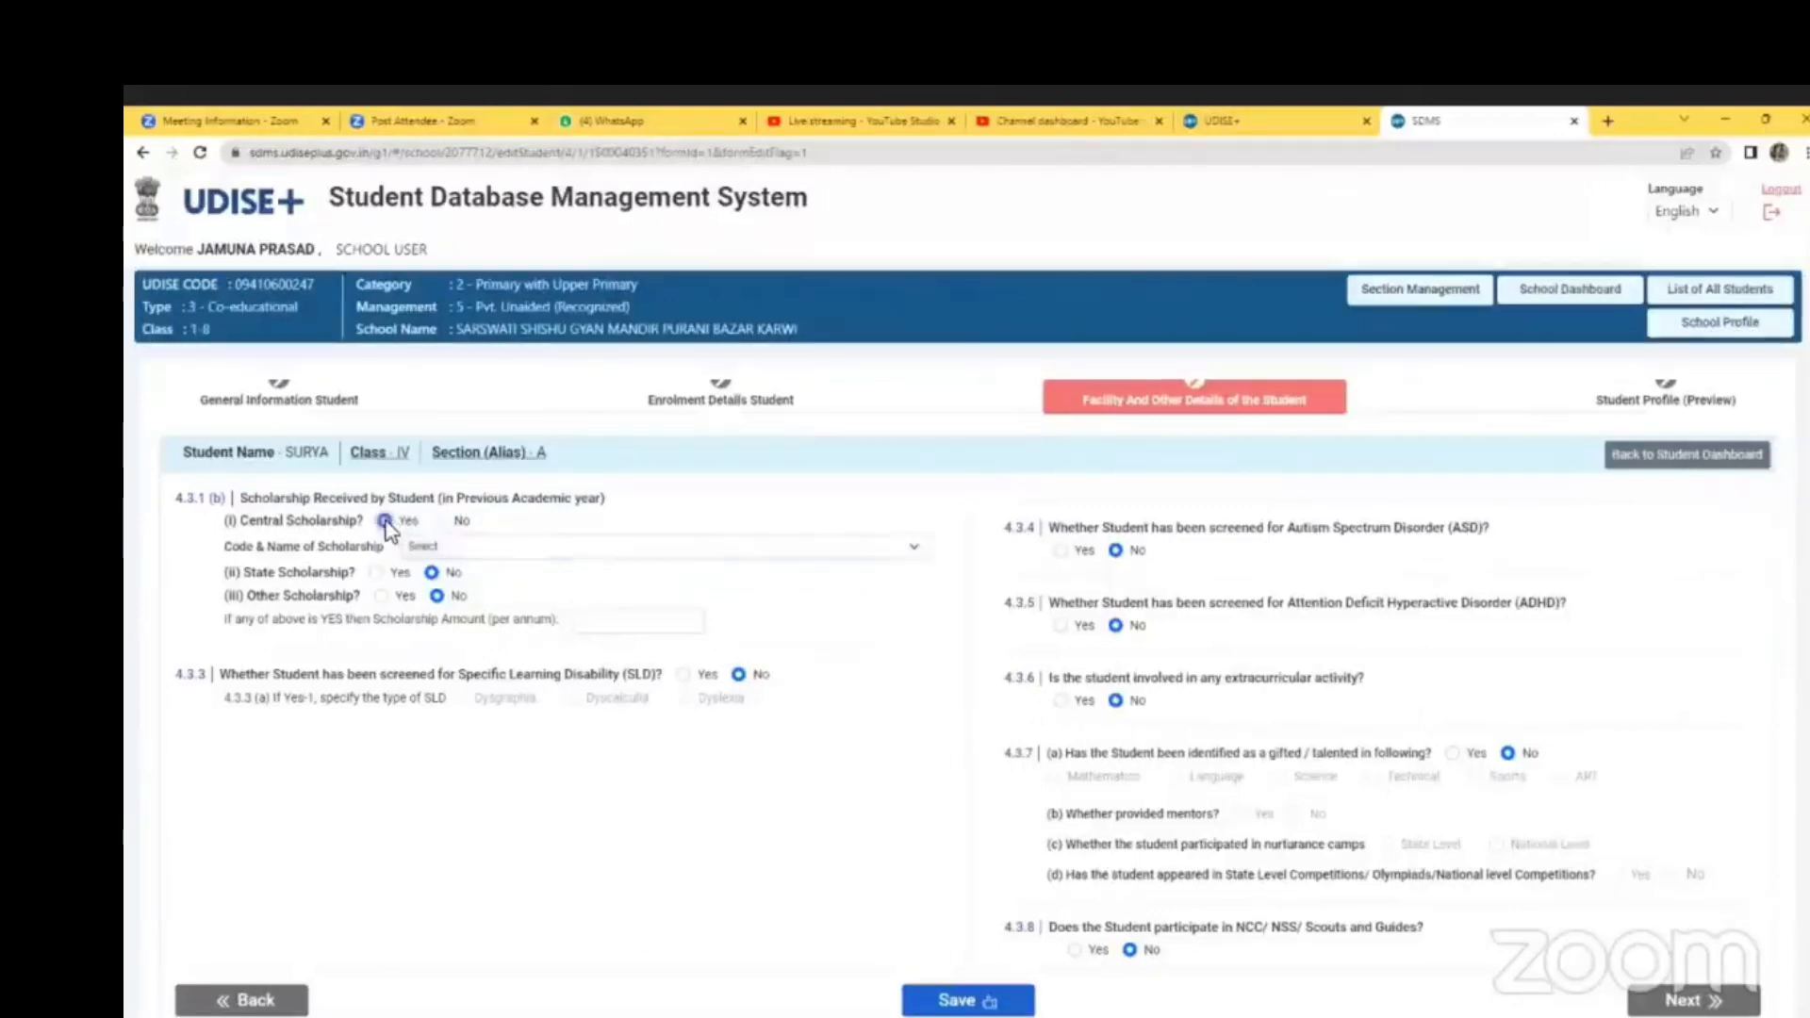
pyautogui.click(438, 545)
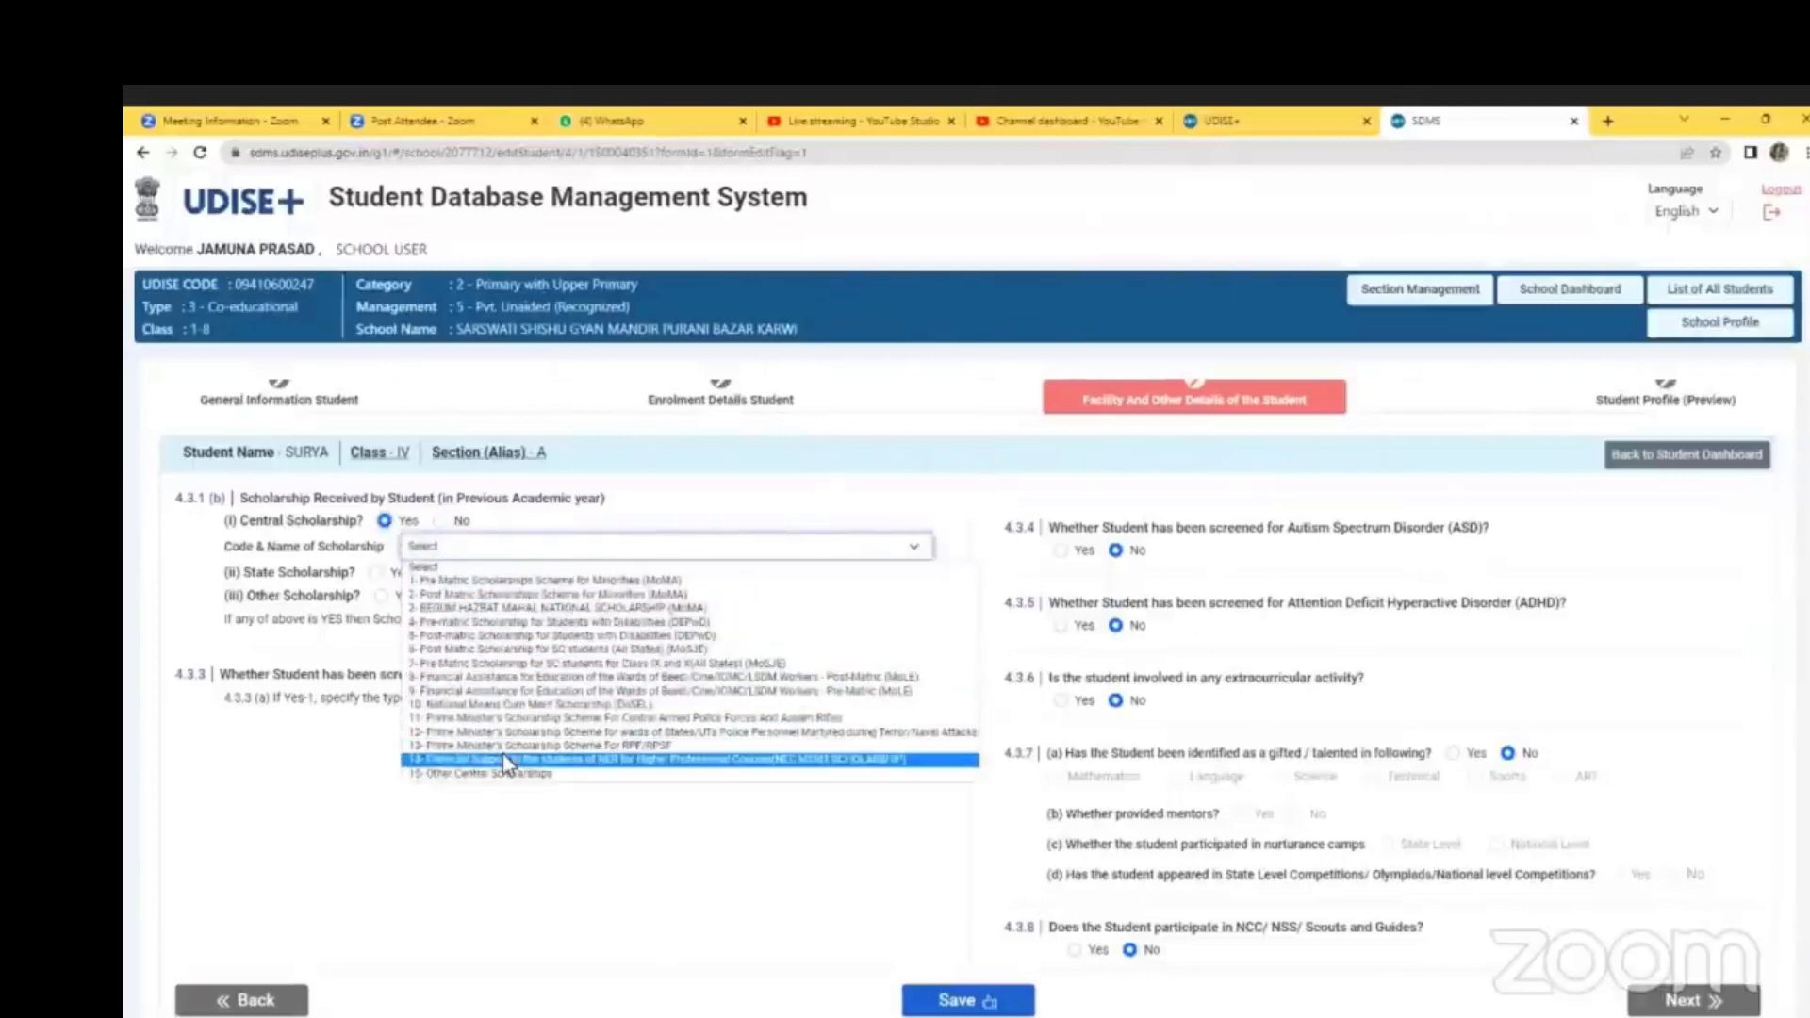
pyautogui.click(424, 551)
pyautogui.click(439, 521)
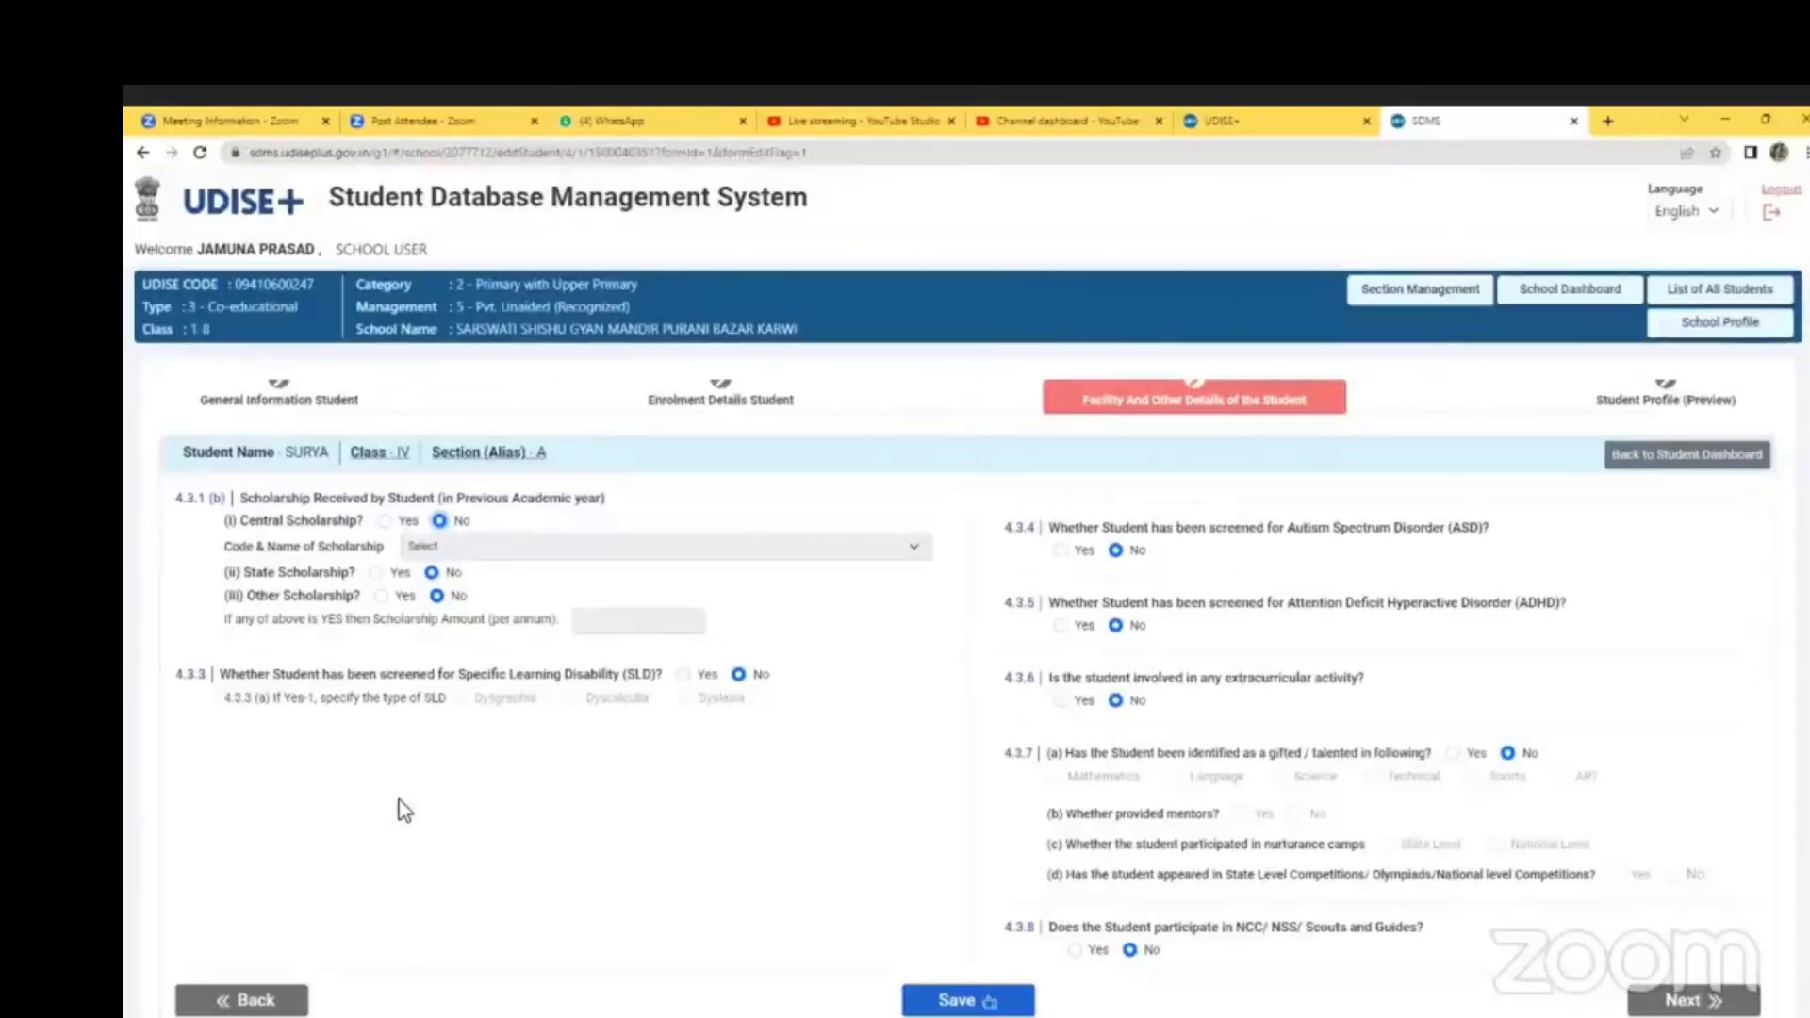
pyautogui.click(683, 675)
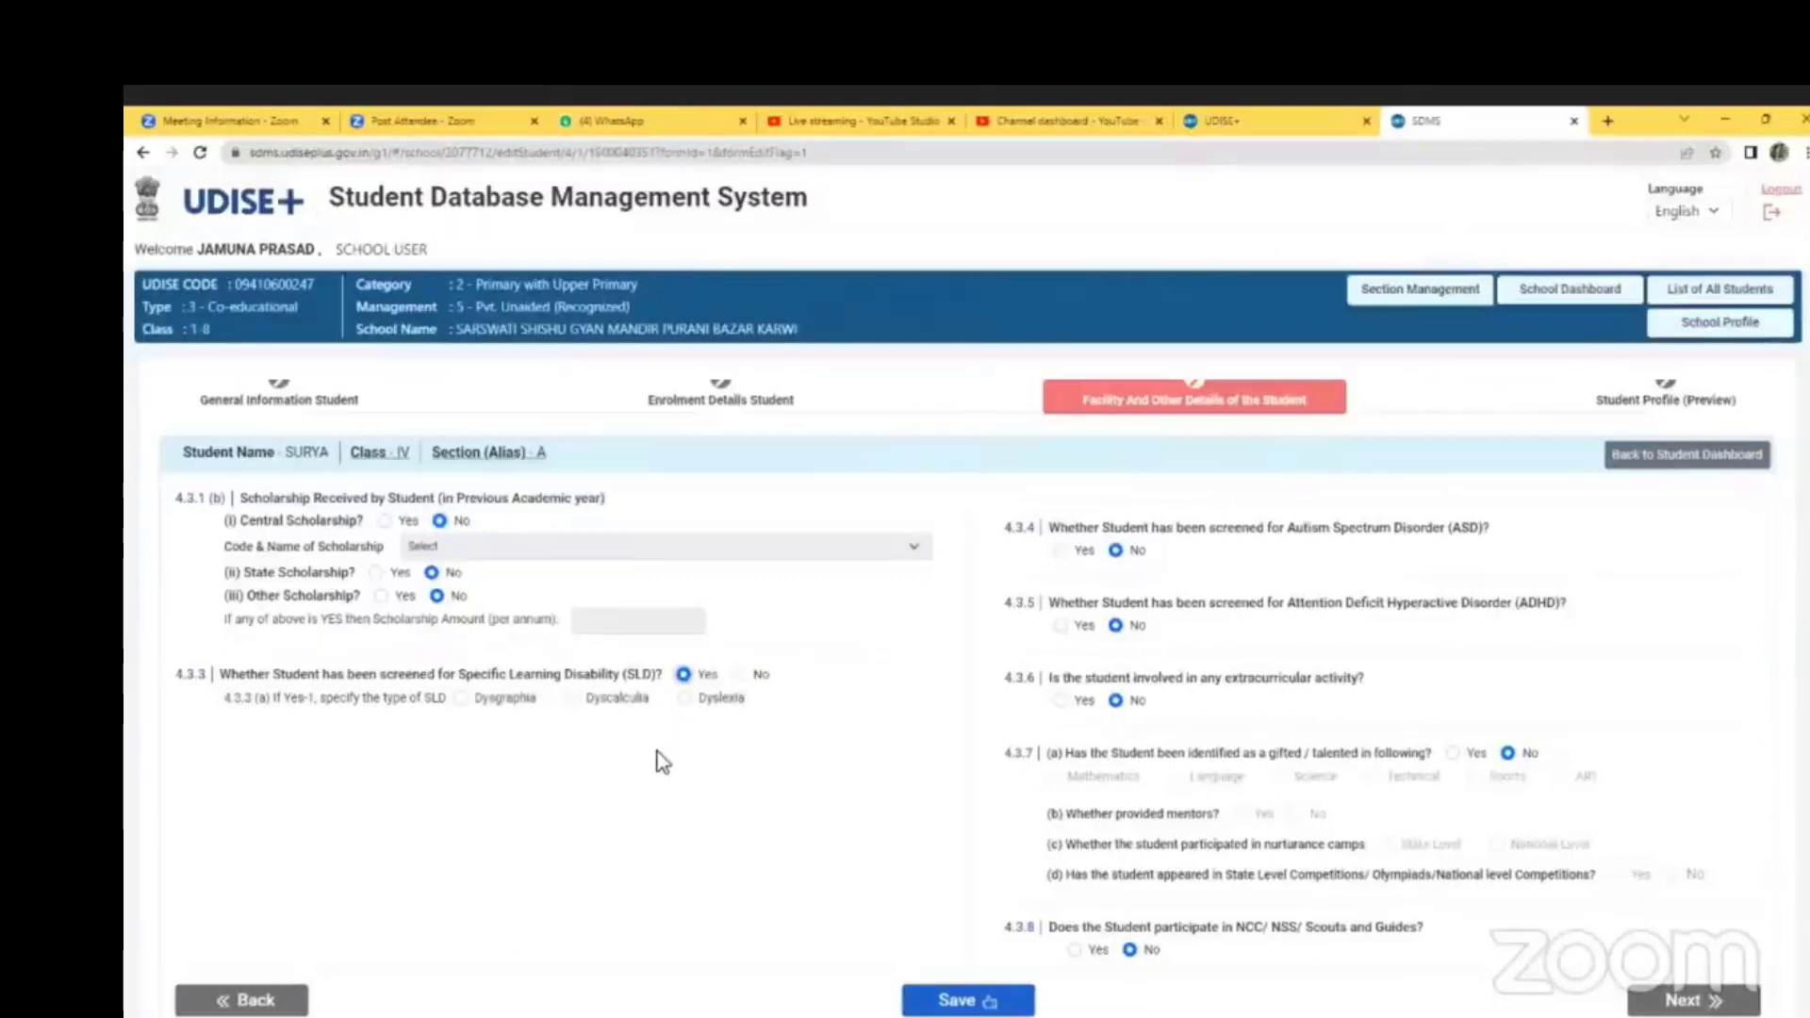
pyautogui.click(738, 675)
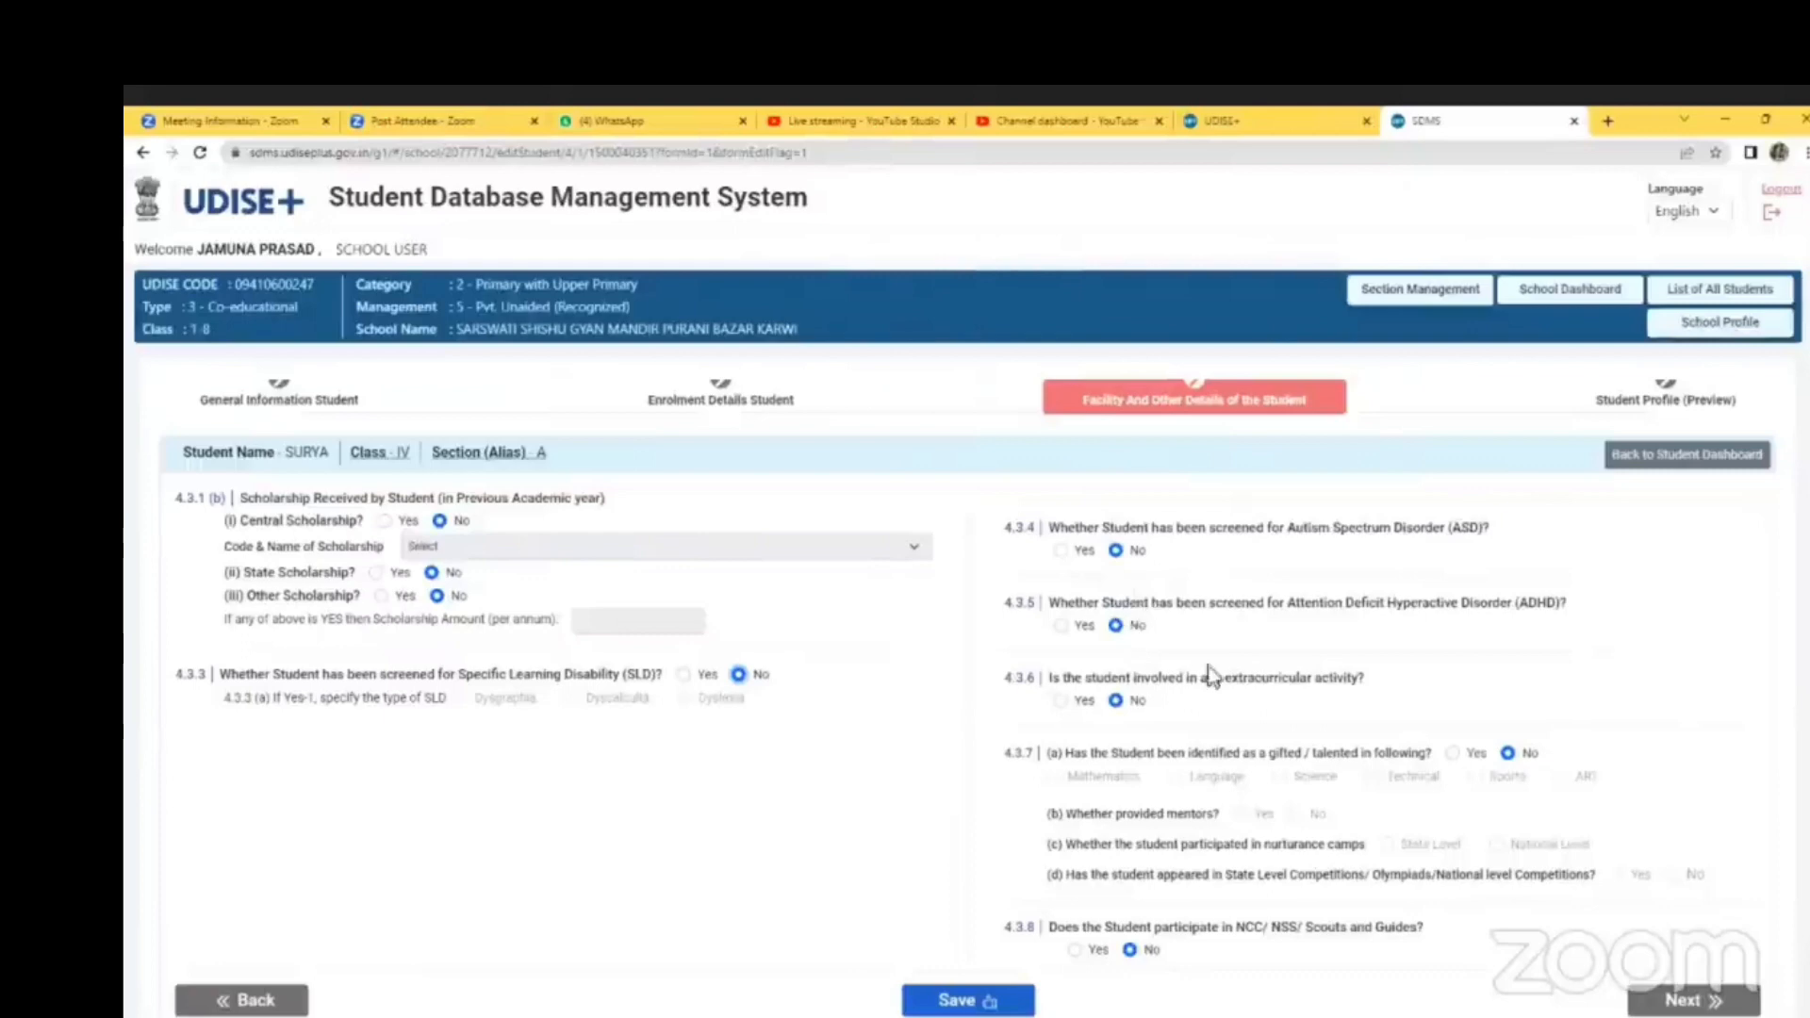
# - Set the student's involvement in any extracurricular activity to Yes
pyautogui.scroll(-1, 1226, 688)
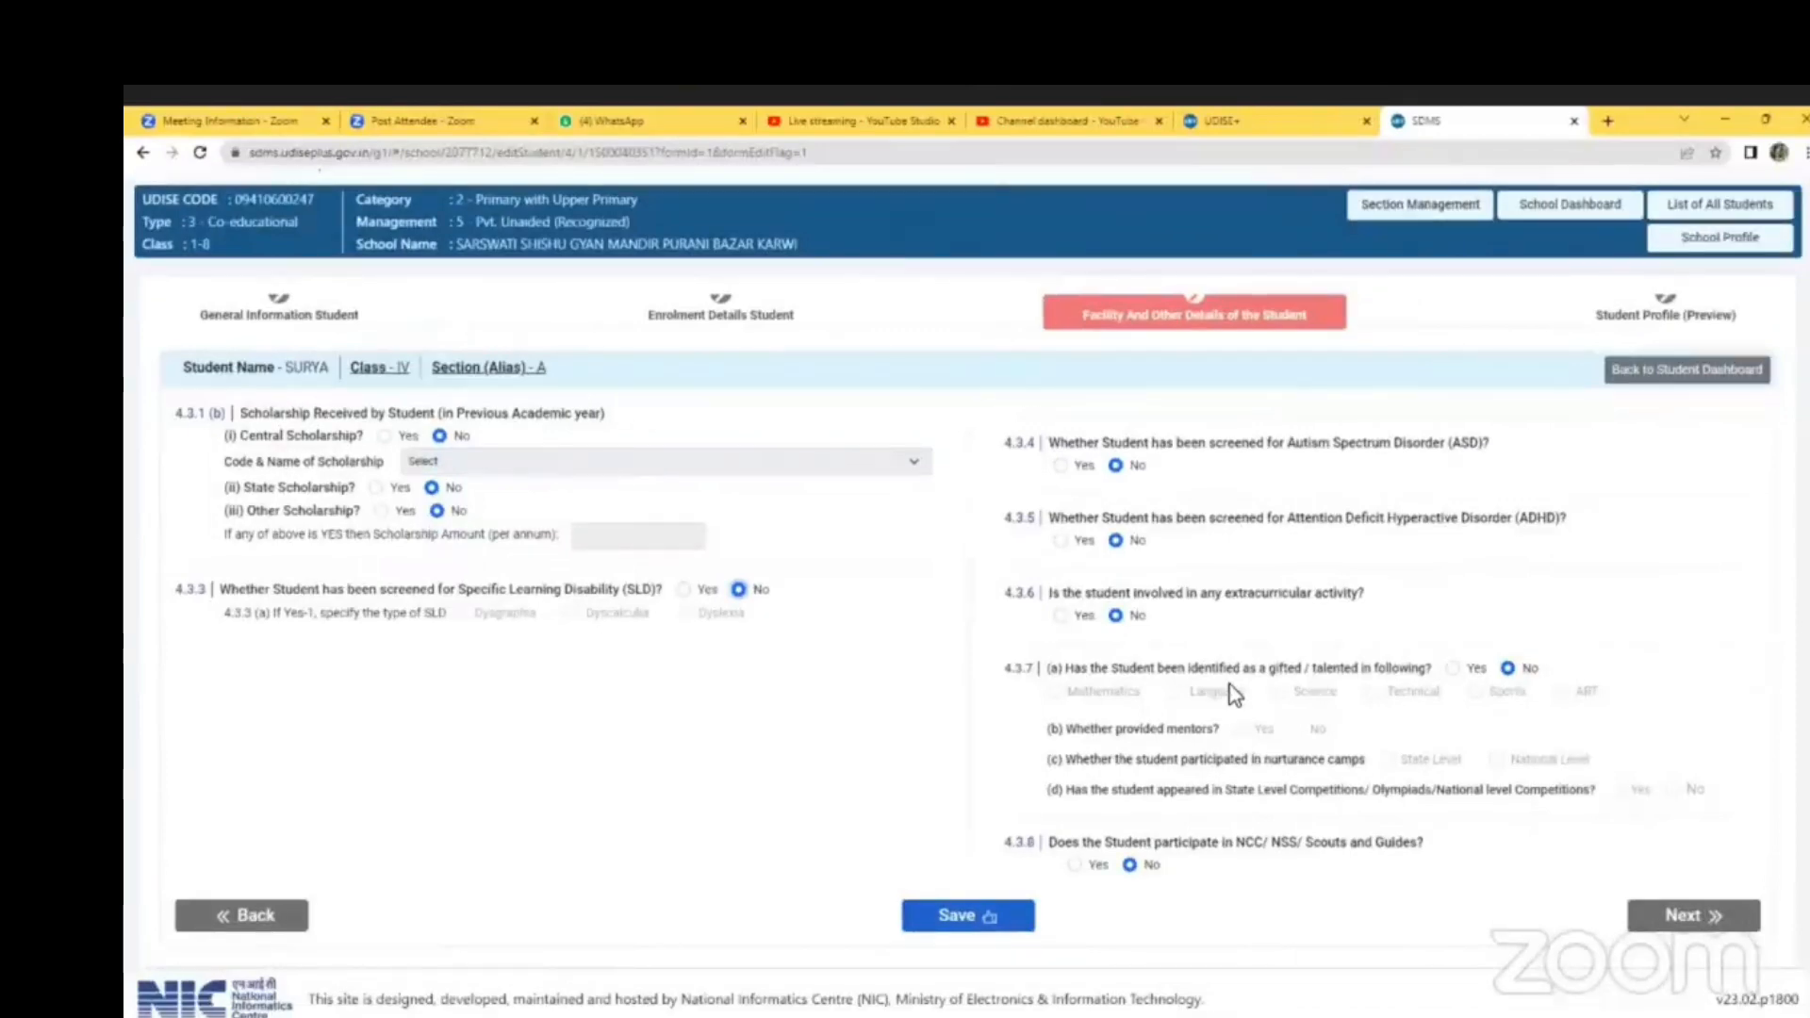
pyautogui.click(1059, 618)
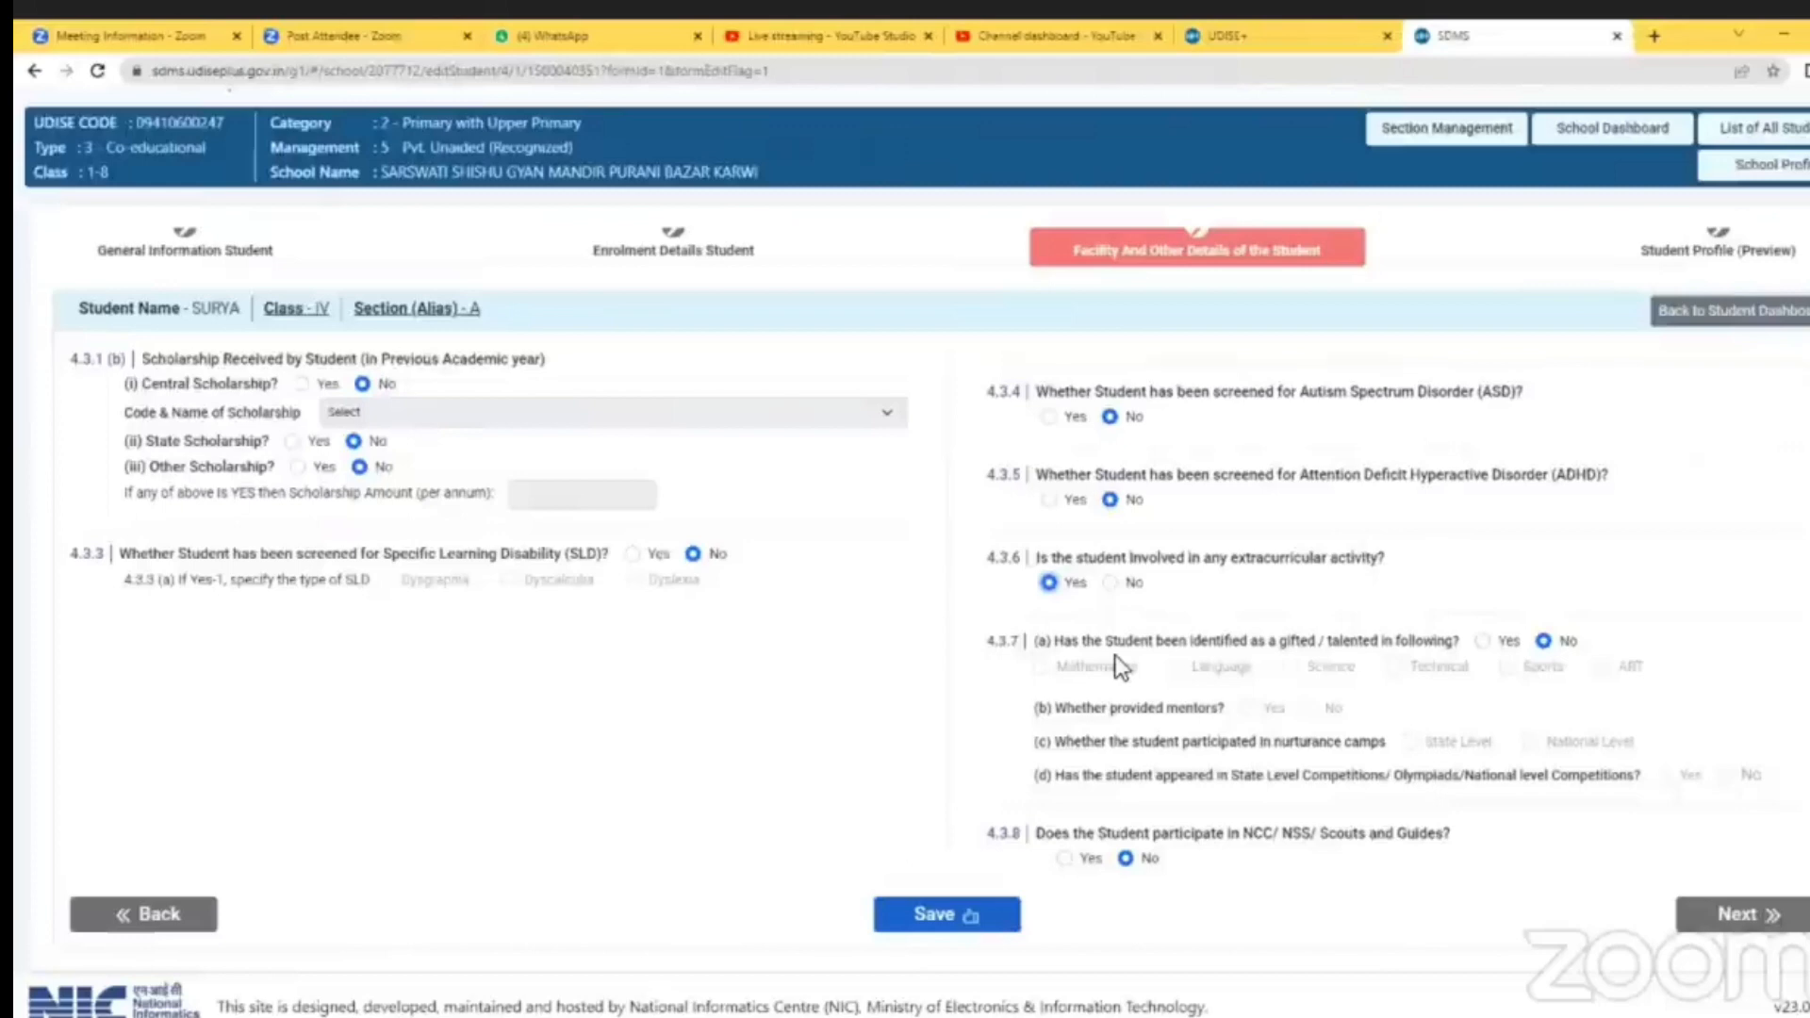
# - Try identifying the student as gifted / talented in Mathematics to examine the dependent fields, and set the answer back to No
pyautogui.click(1482, 641)
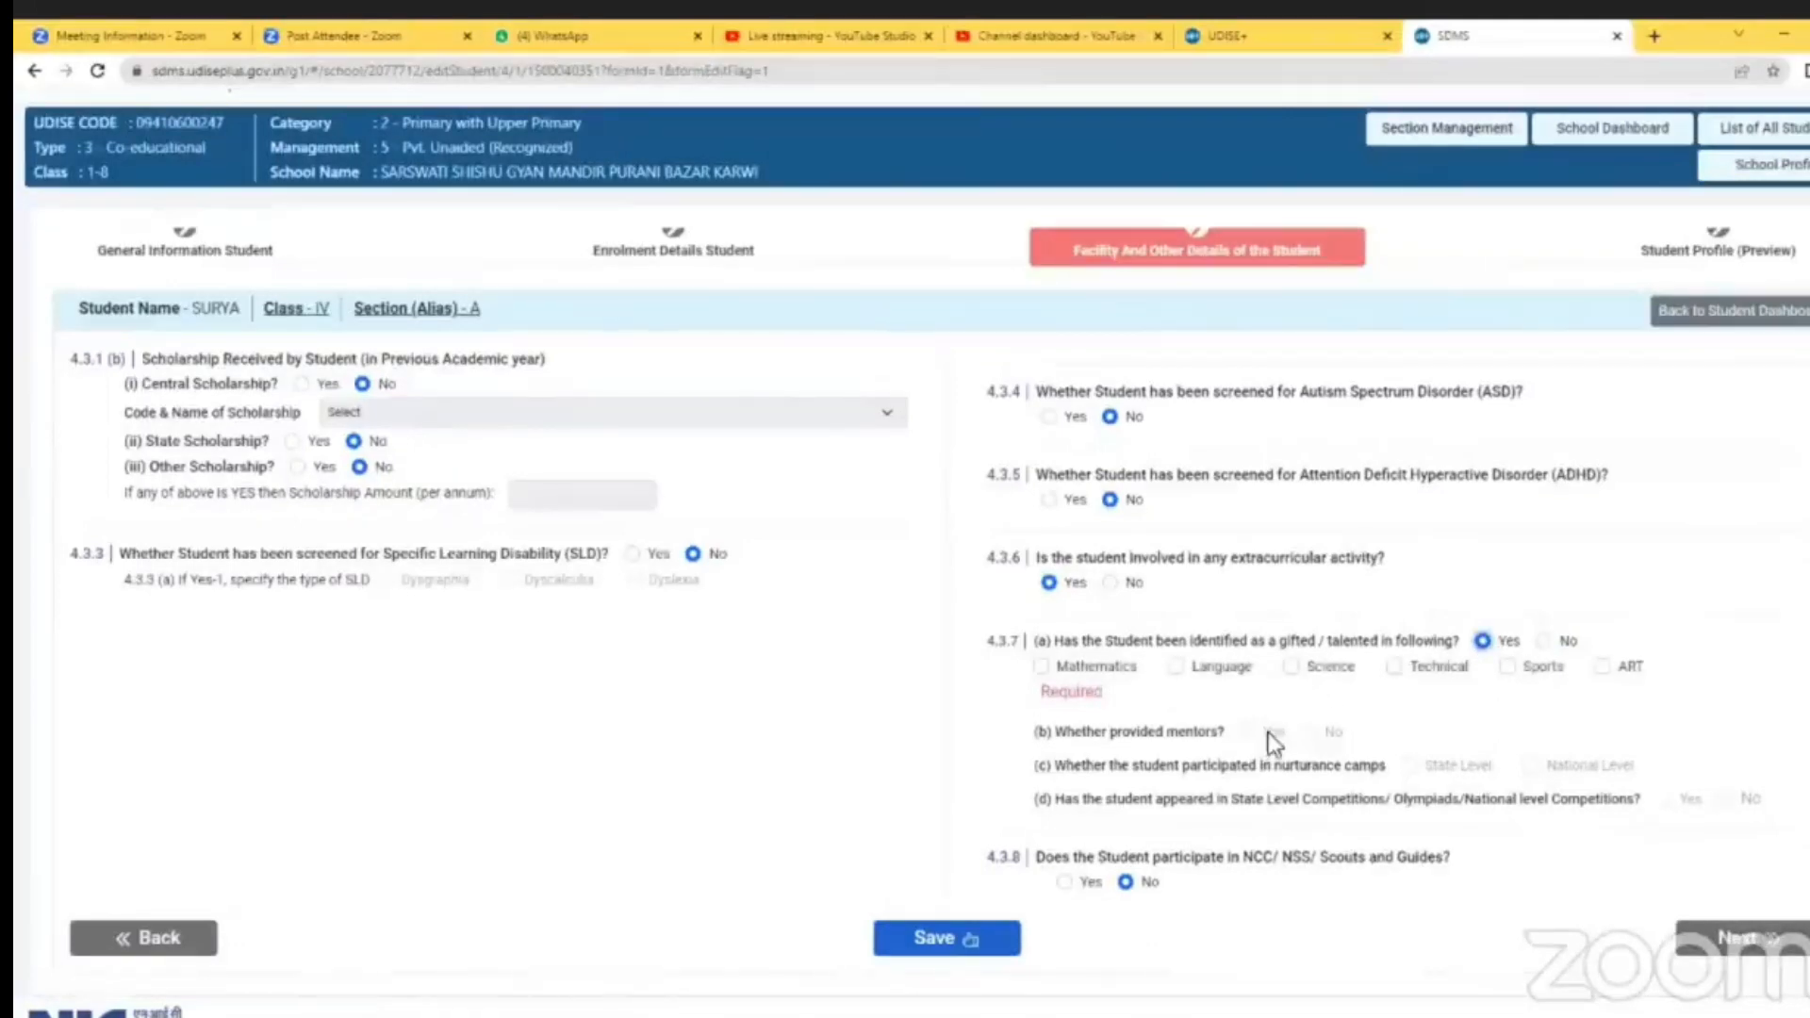
pyautogui.click(1041, 667)
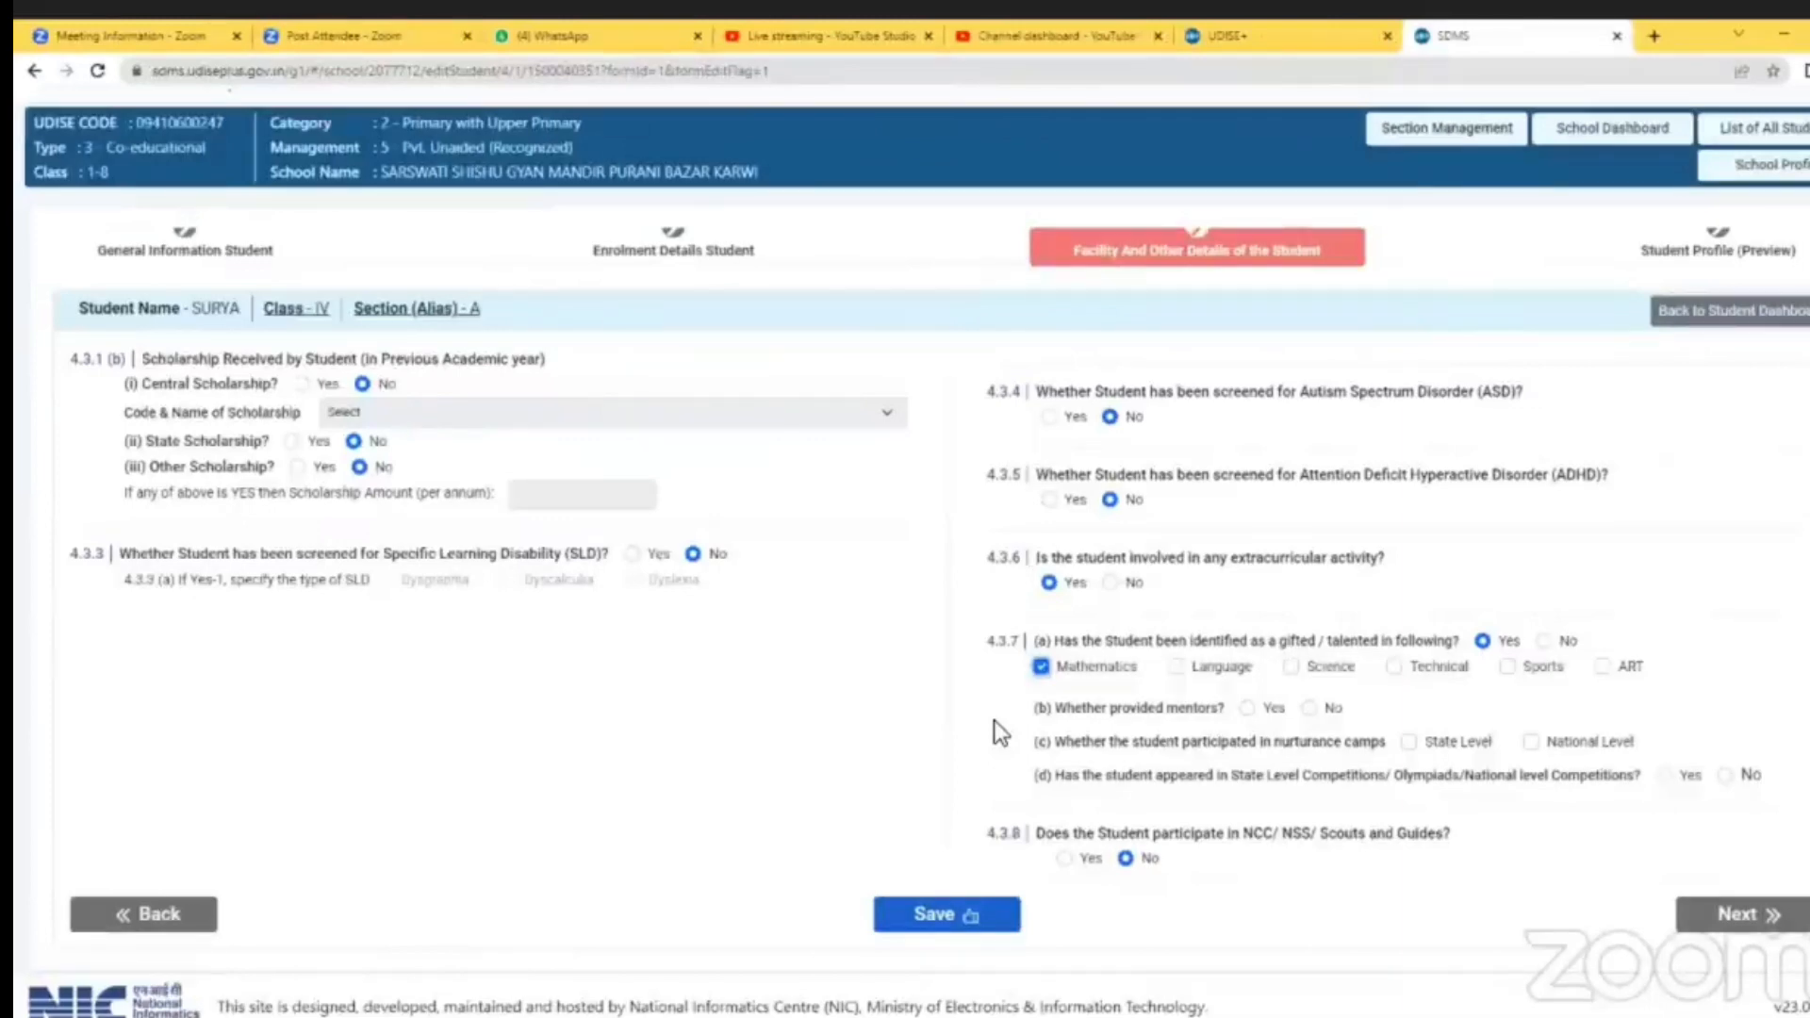
pyautogui.click(1542, 641)
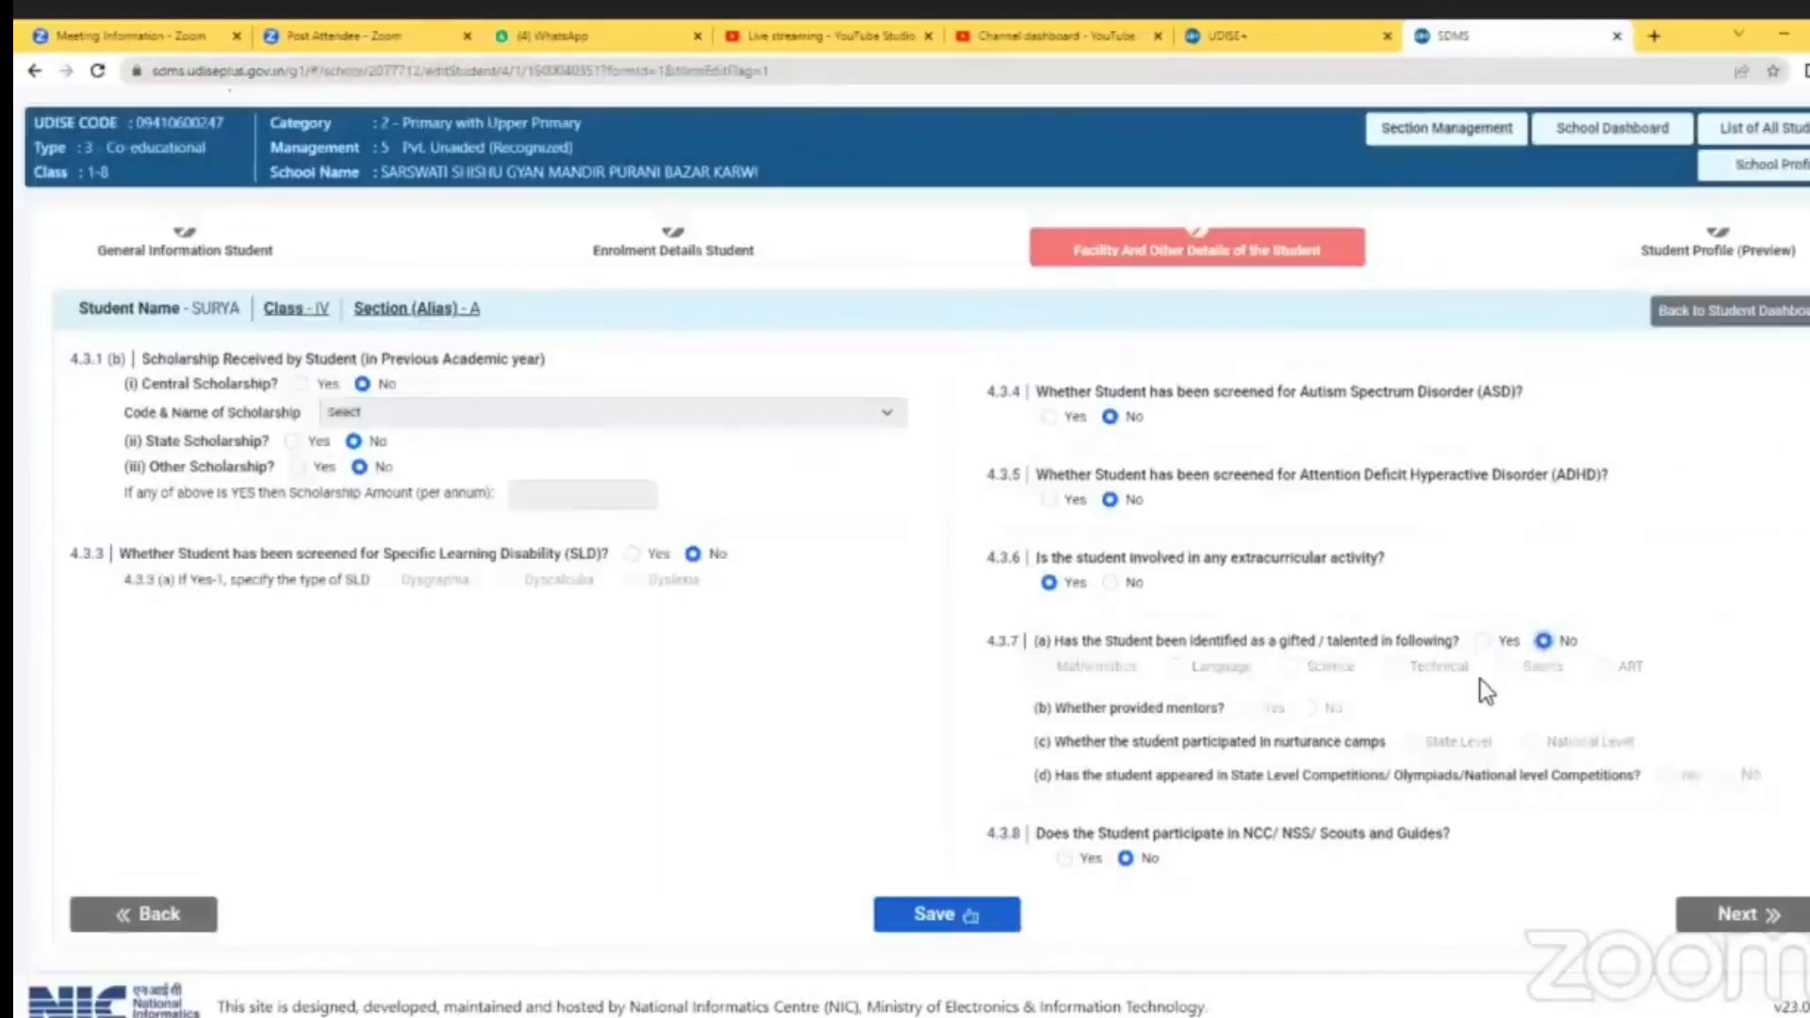
# - Set participation in NCC/ NSS/ Scouts and Guides to Yes, save the facility details, and proceed to the profile preview
pyautogui.click(1064, 858)
pyautogui.click(961, 917)
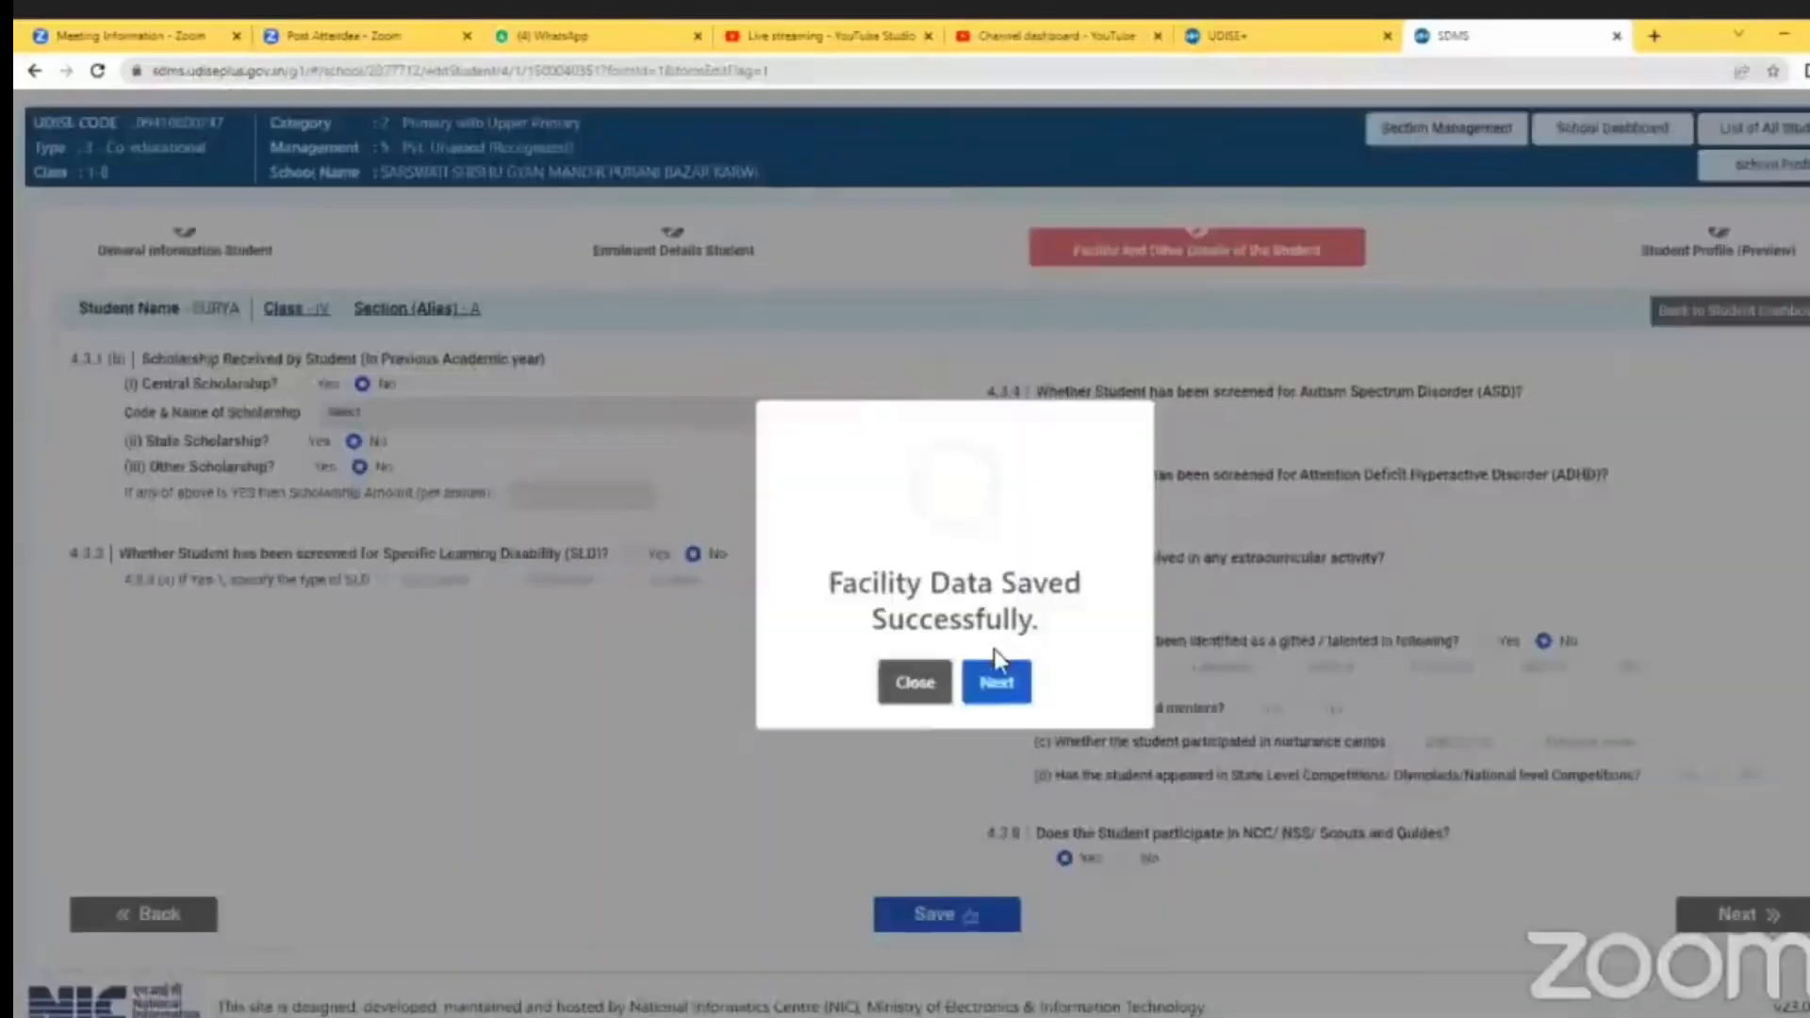
pyautogui.click(998, 681)
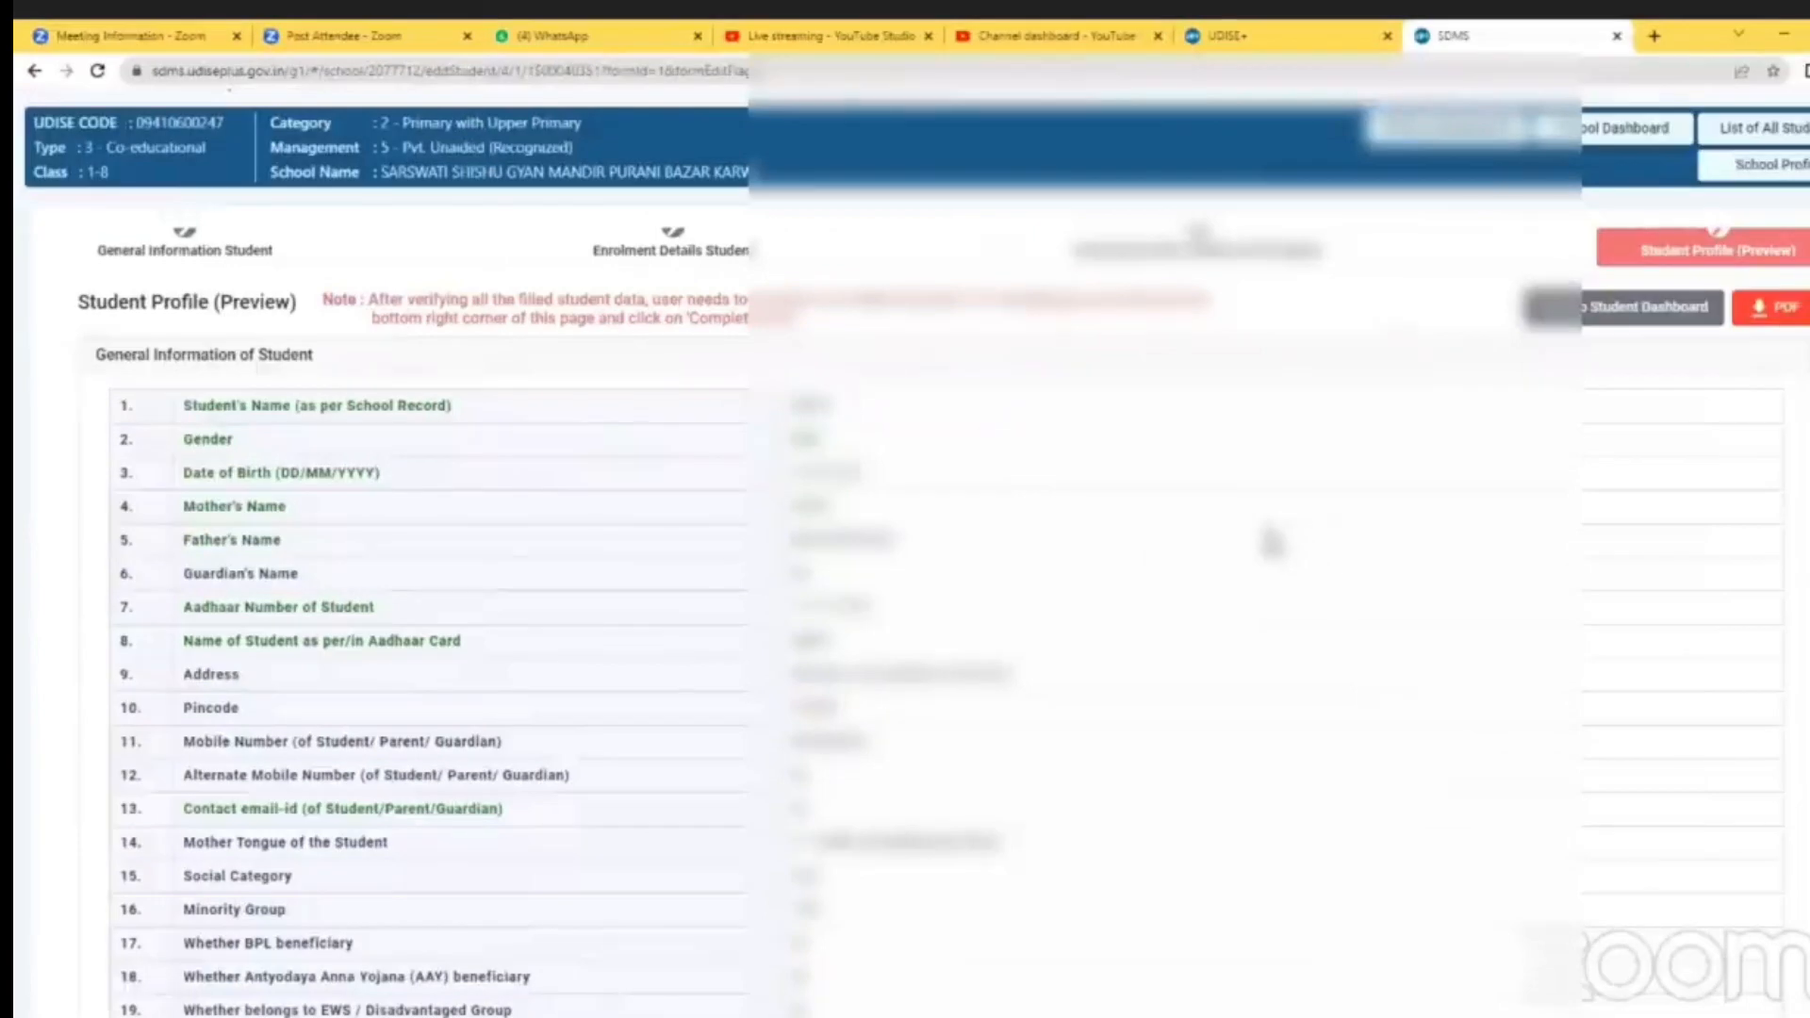
# - Review the general, enrolment and facility sections in the student profile preview
pyautogui.scroll(-6, 1282, 546)
pyautogui.scroll(-6, 1273, 545)
pyautogui.scroll(13, 1273, 545)
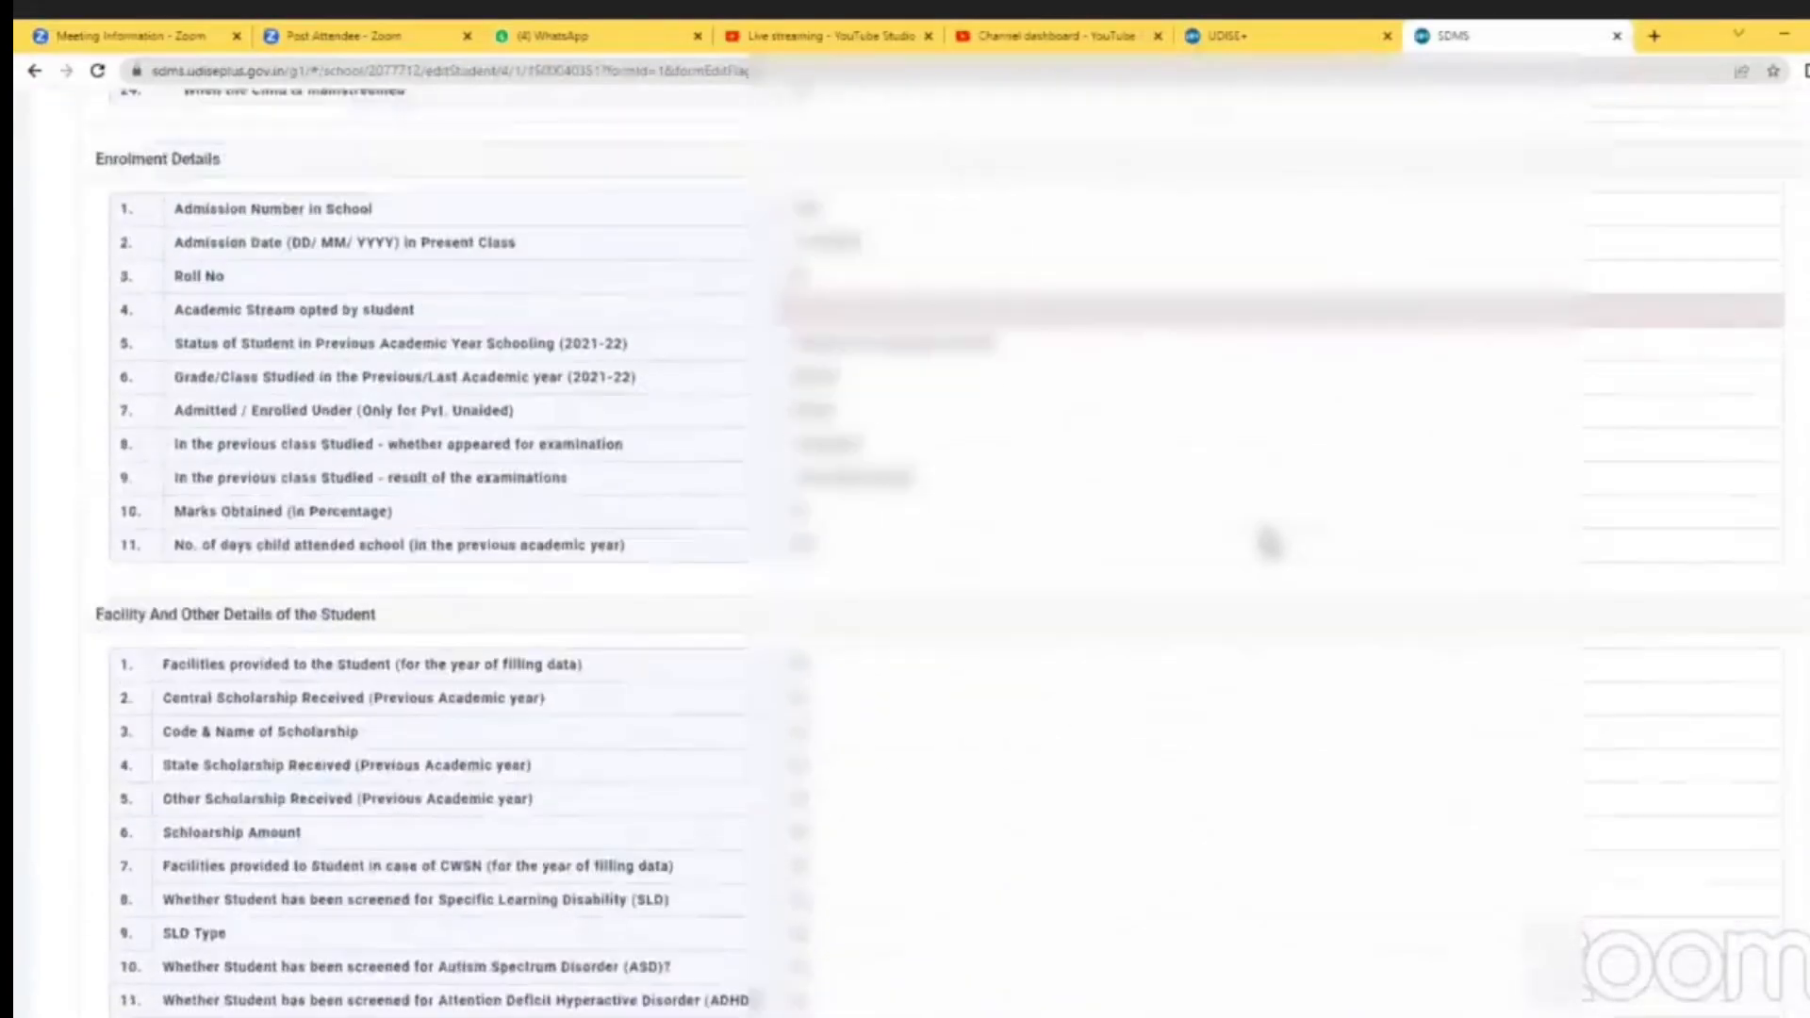
pyautogui.scroll(-12, 1270, 544)
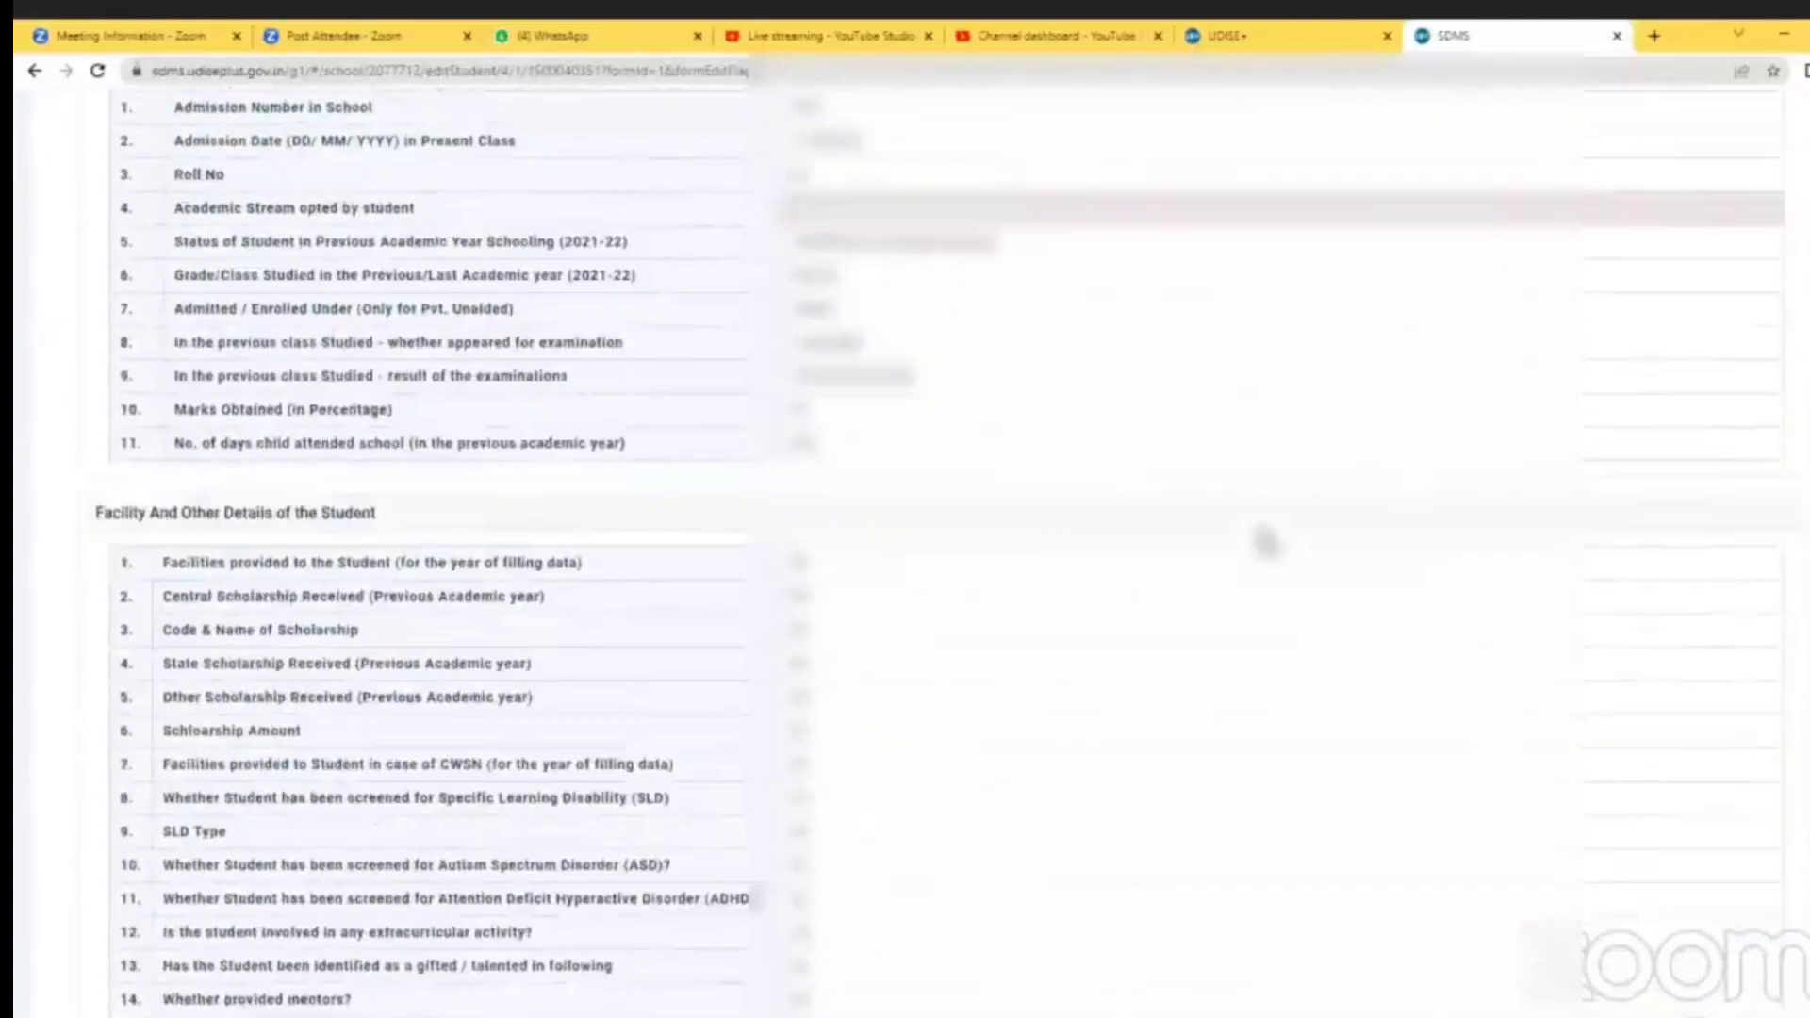
pyautogui.scroll(13, 1261, 542)
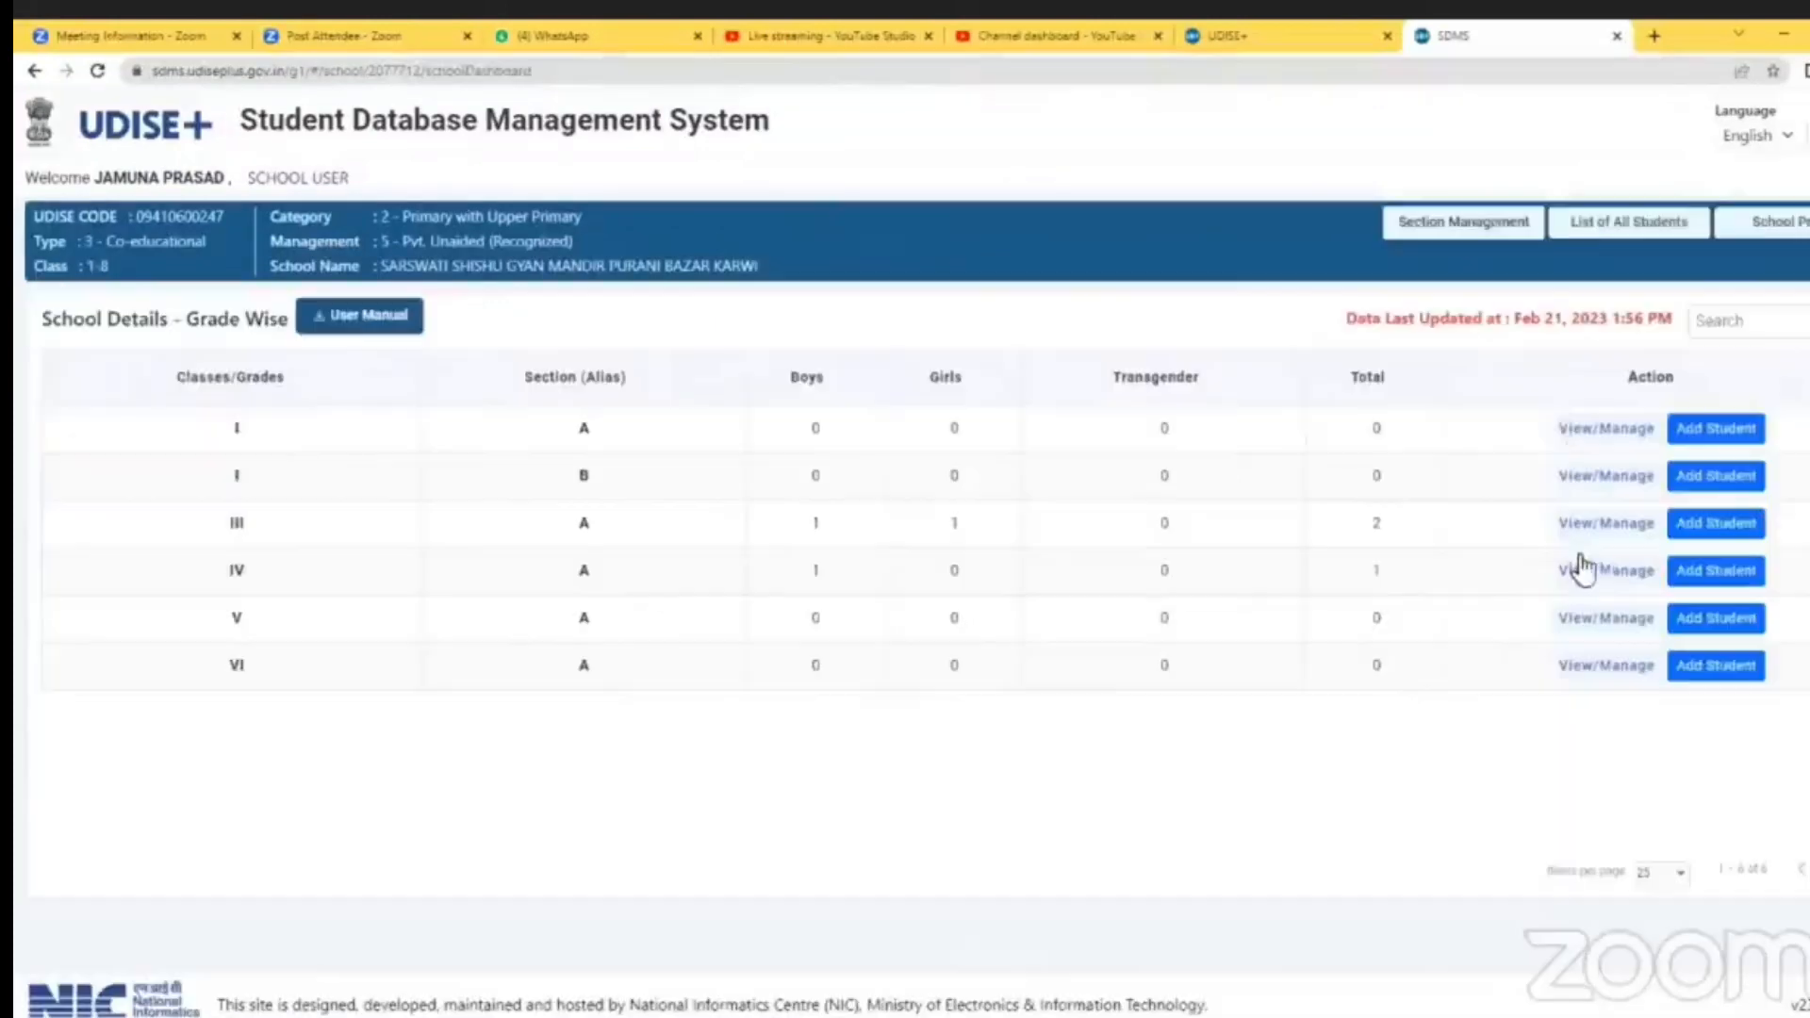
# - Open the class IV section A enrolment list to check the student's entry and form status
pyautogui.click(1586, 583)
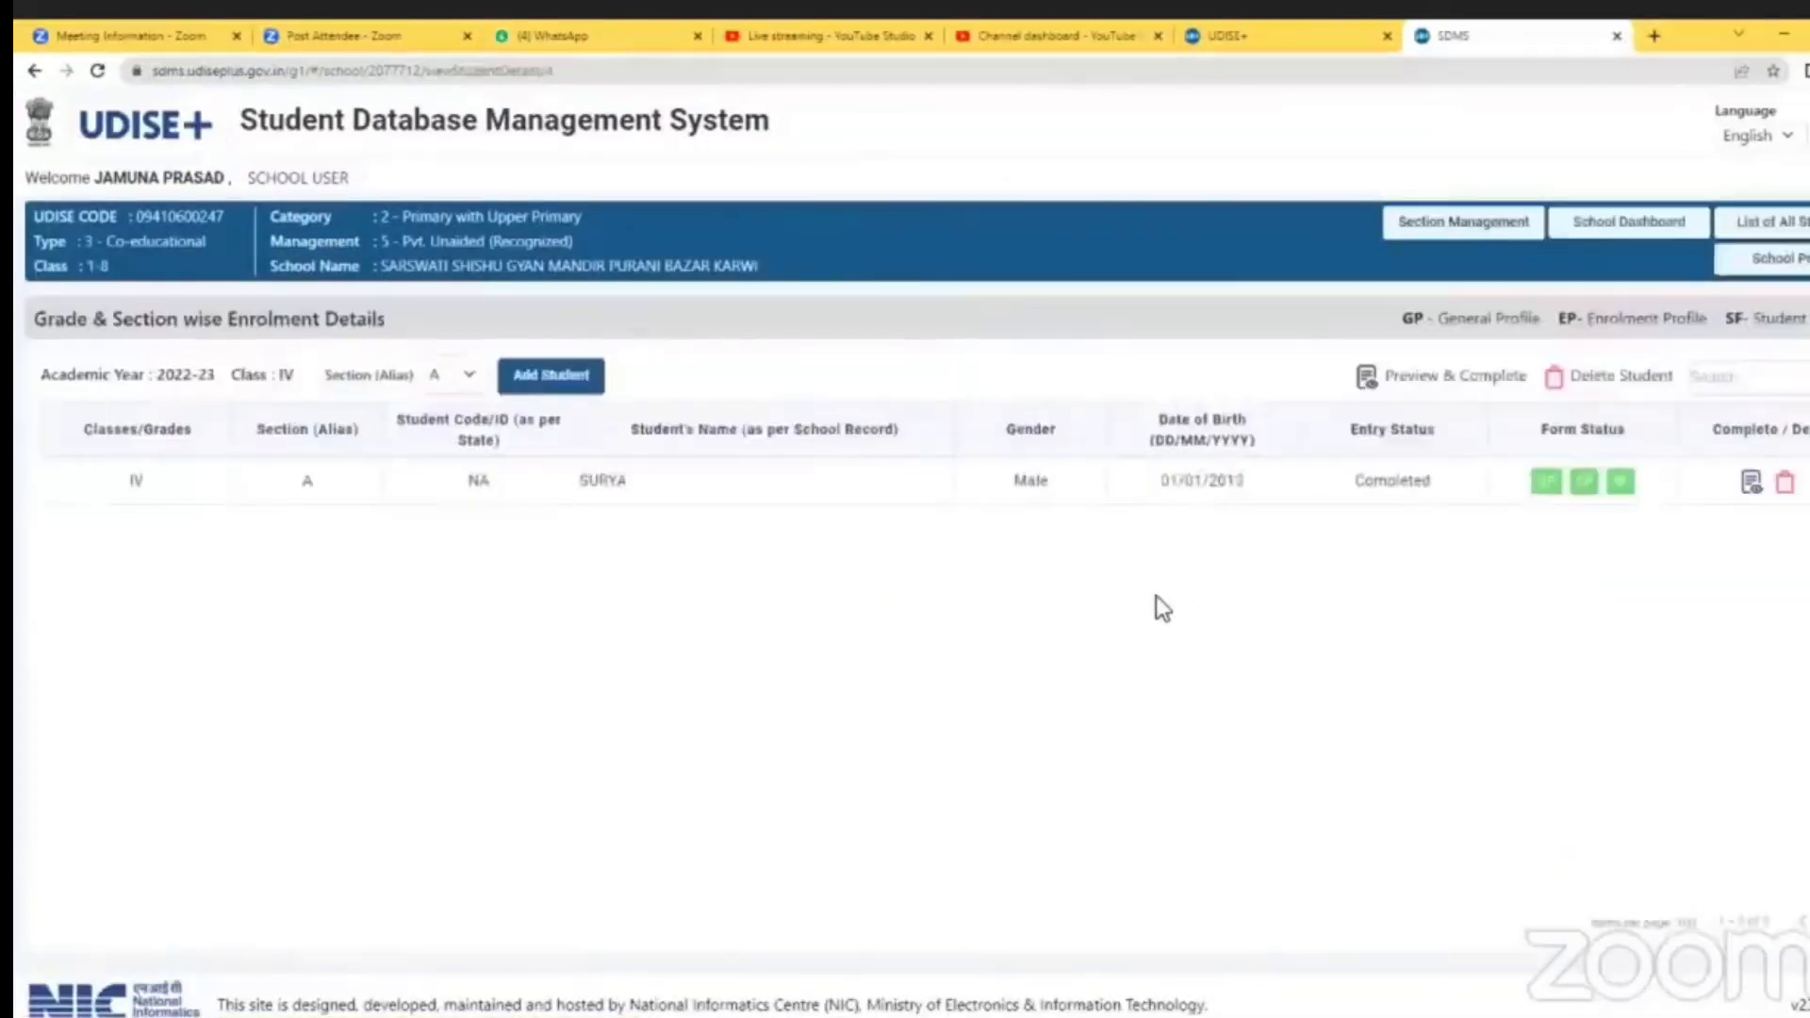